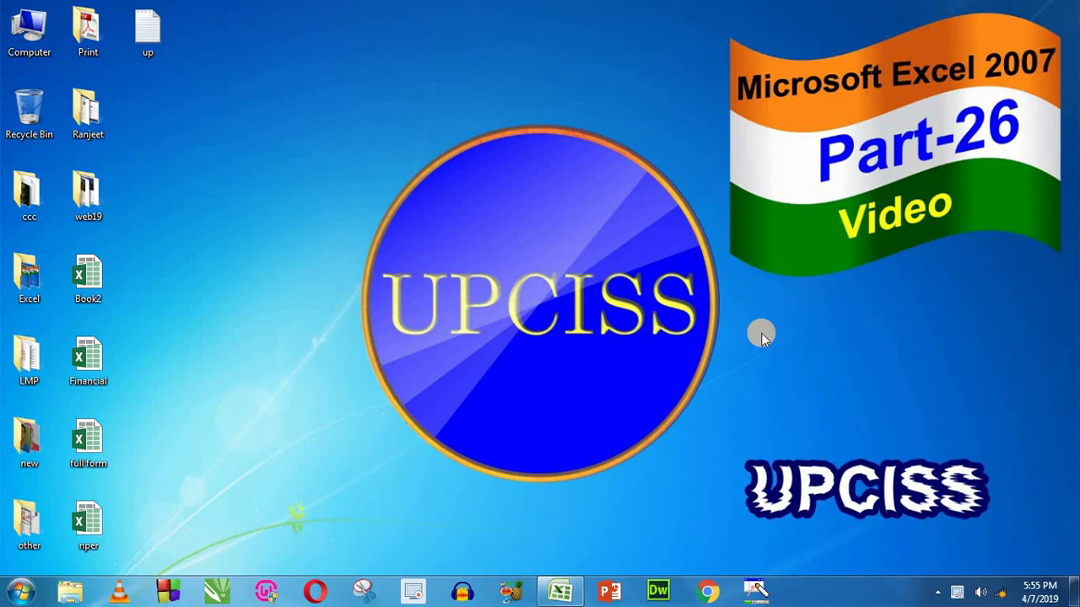
# - Bring Book2 back on screen and select the misspelled words in I7 and I9
pyautogui.click(562, 591)
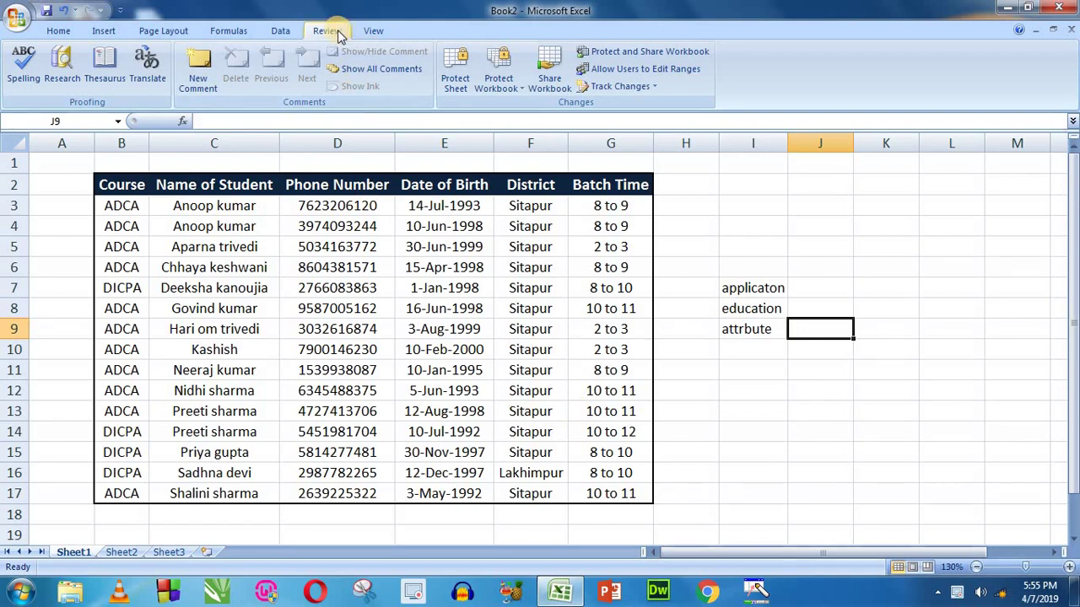
pyautogui.click(285, 32)
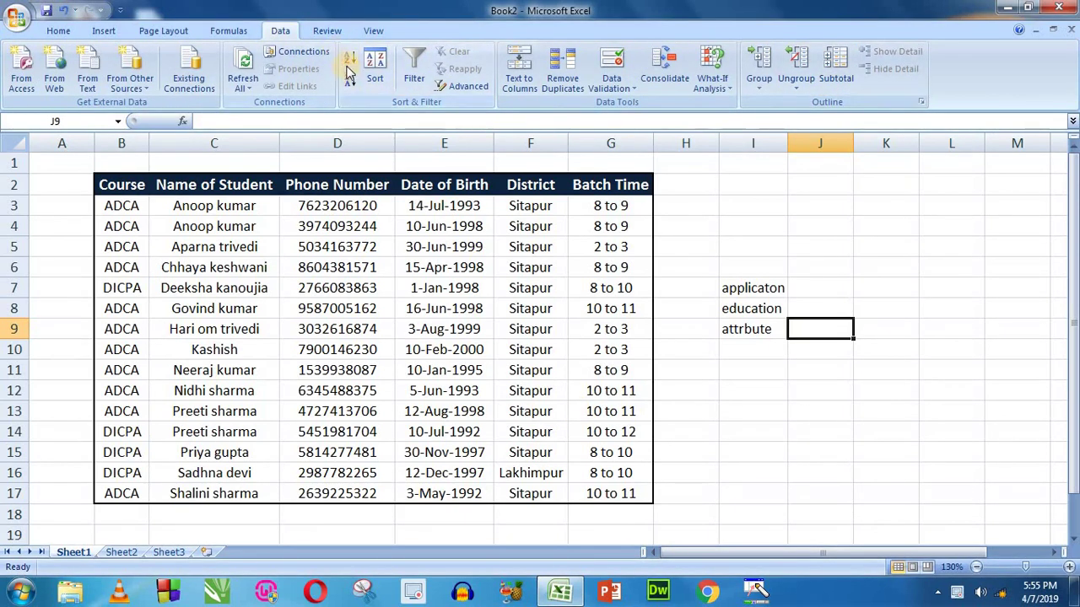
pyautogui.click(327, 30)
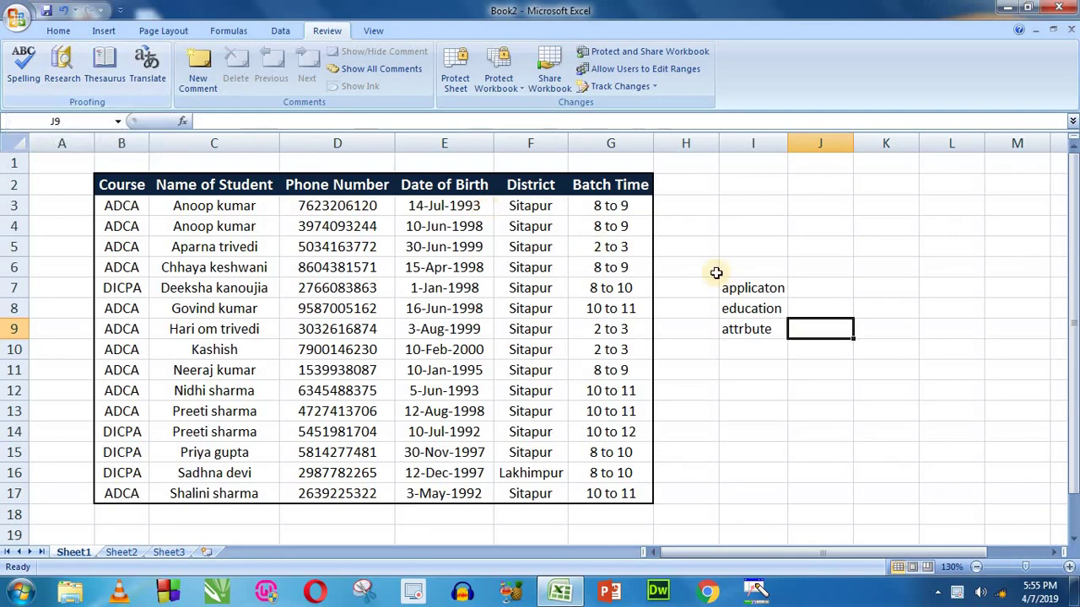
pyautogui.click(771, 289)
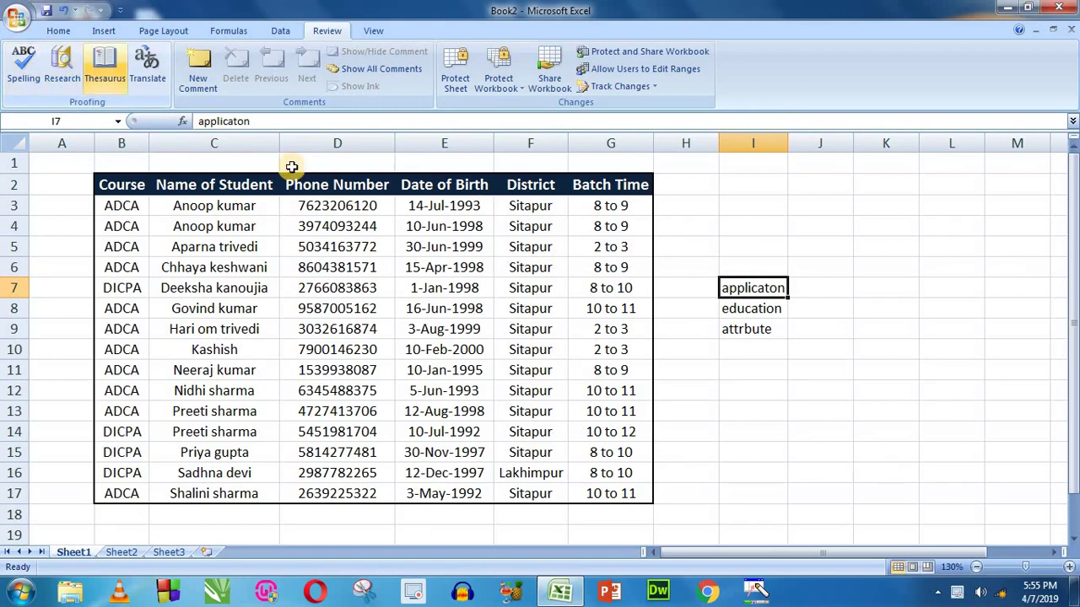
pyautogui.click(753, 328)
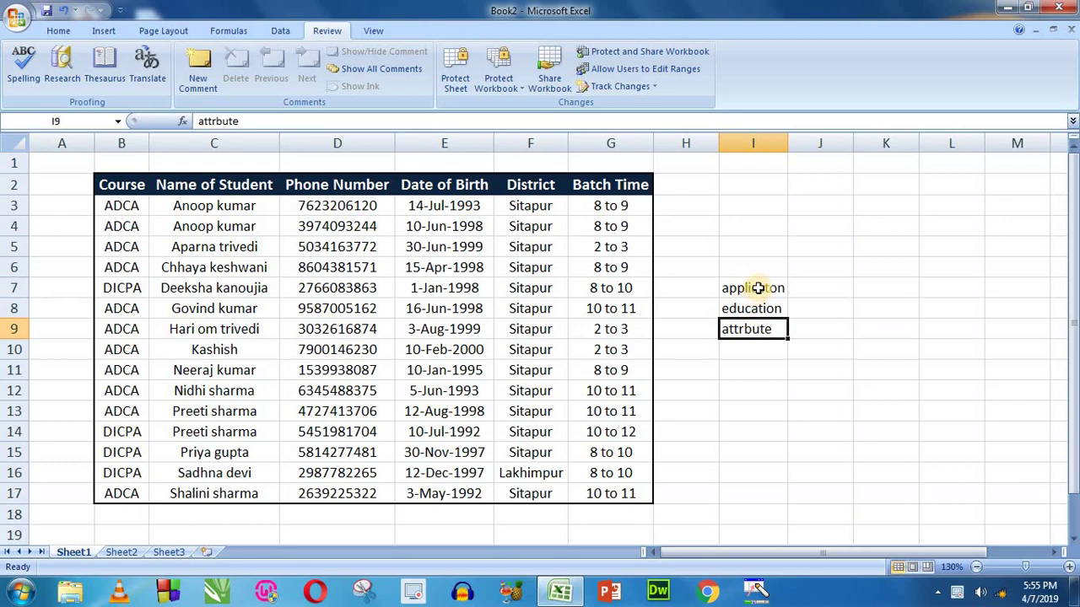
pyautogui.click(757, 288)
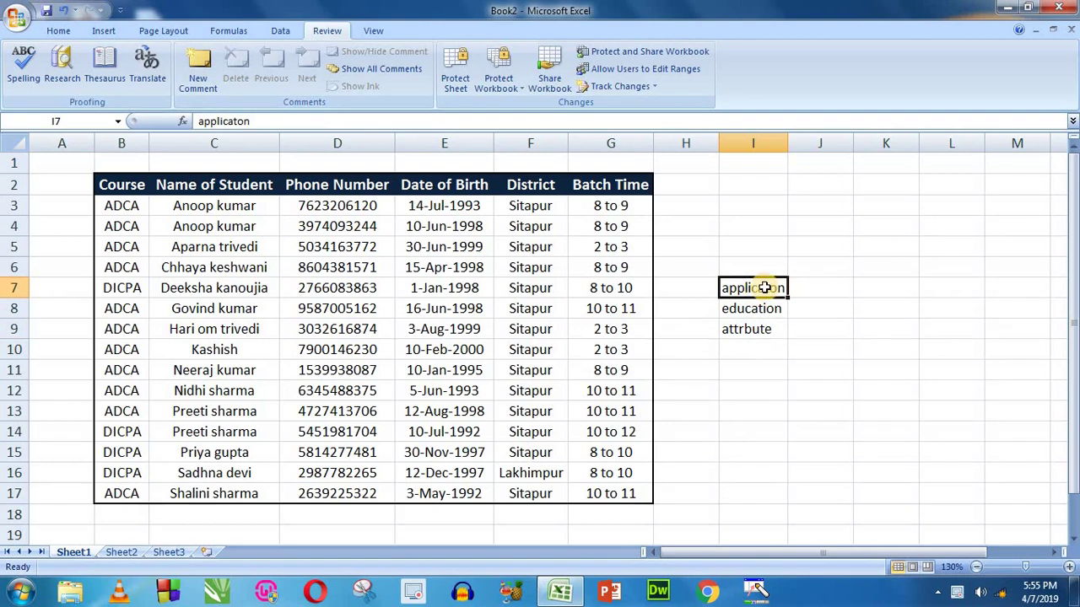
# - Spell-check I7, changing 'applicaton' to 'application', then close the checker
pyautogui.click(28, 63)
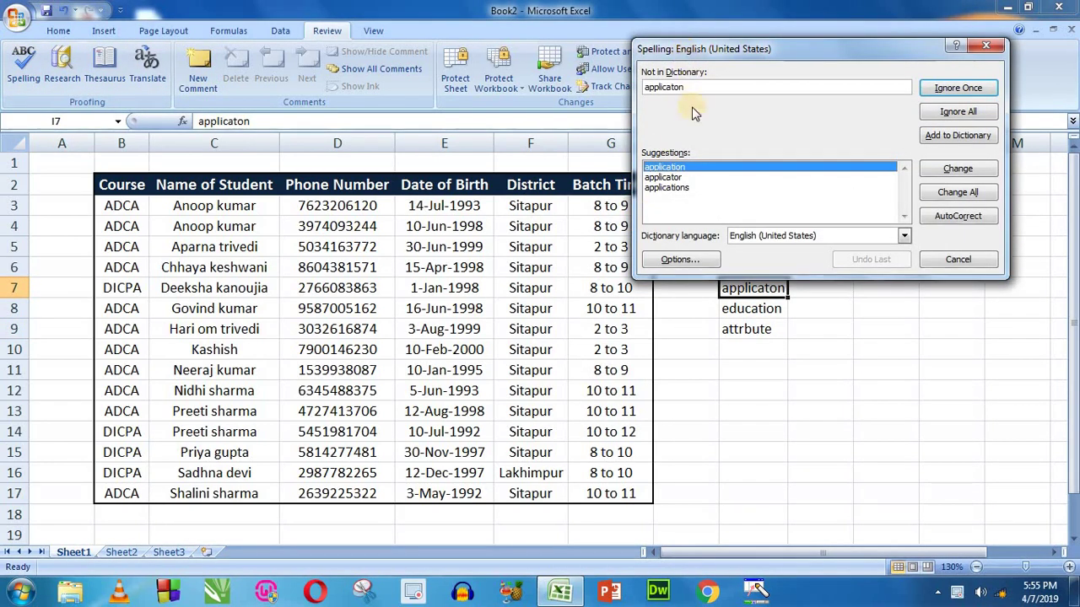
pyautogui.click(663, 166)
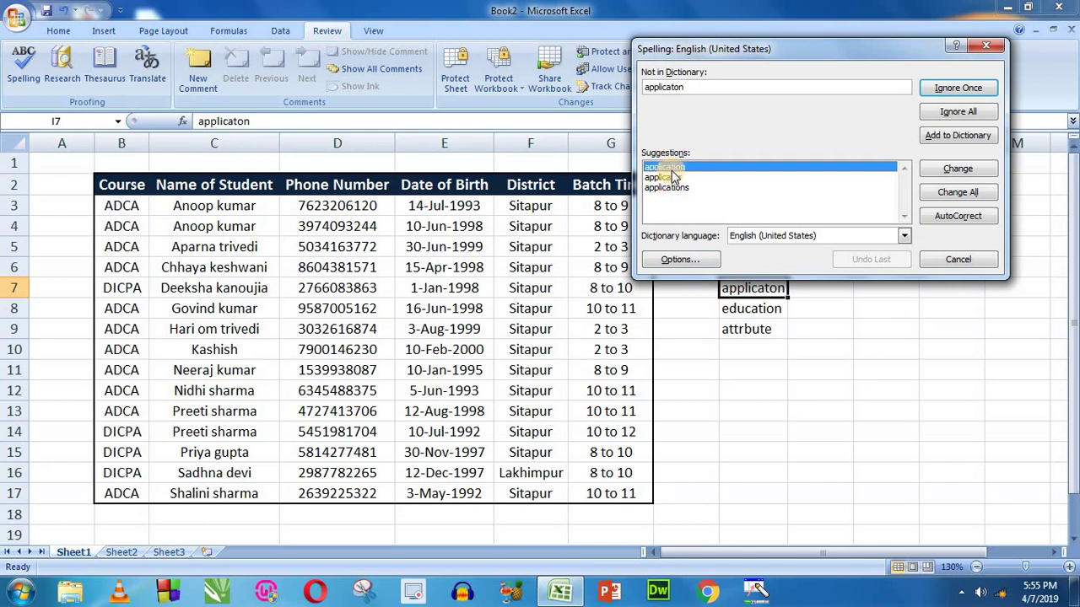
pyautogui.click(670, 168)
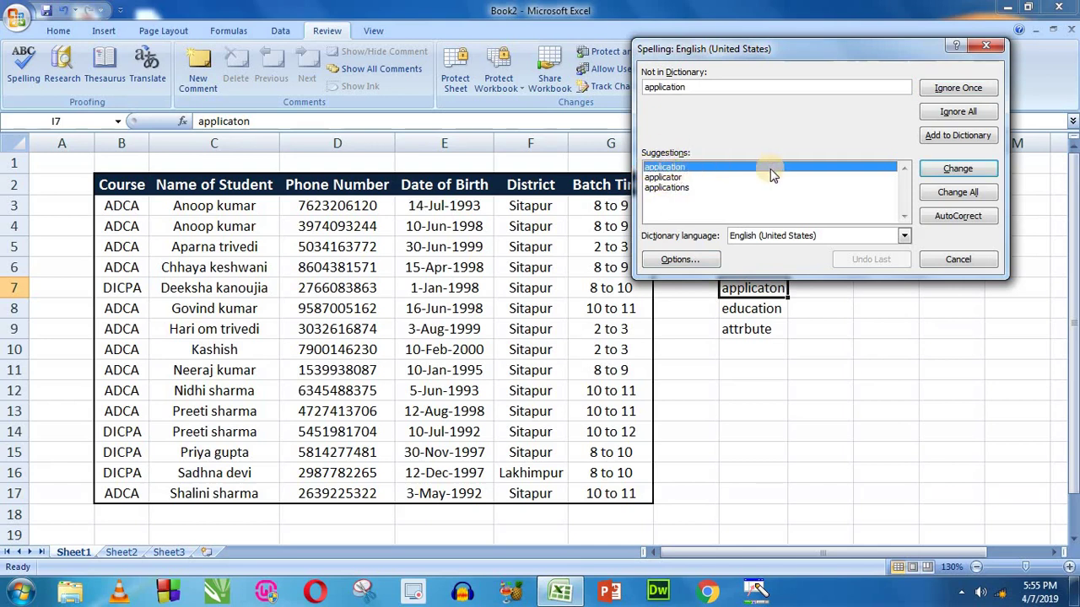
pyautogui.click(953, 171)
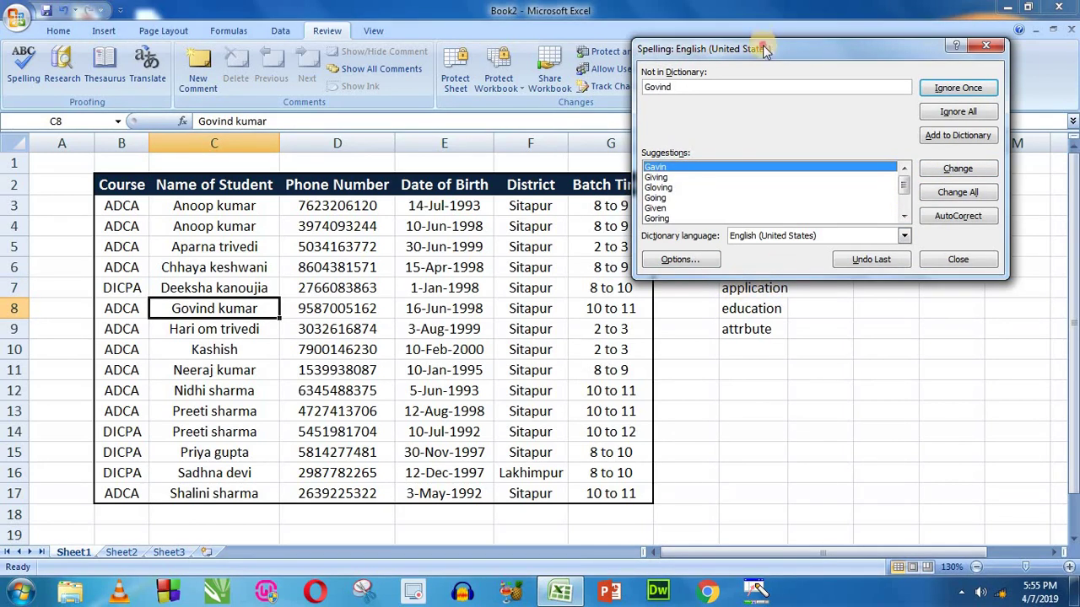
pyautogui.moveTo(763, 49); pyautogui.dragTo(753, 33)
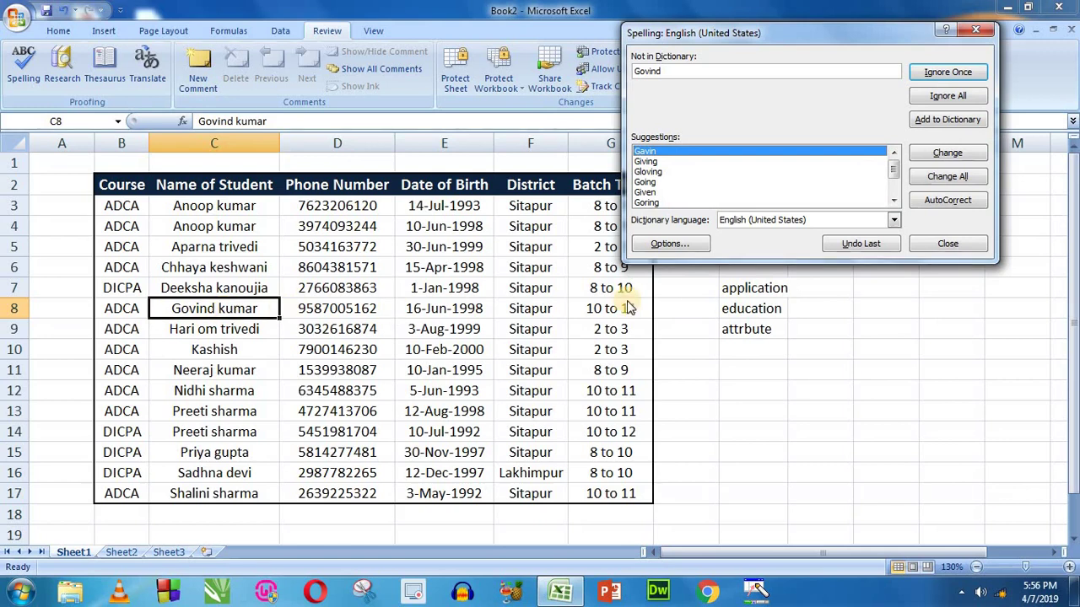
pyautogui.click(948, 243)
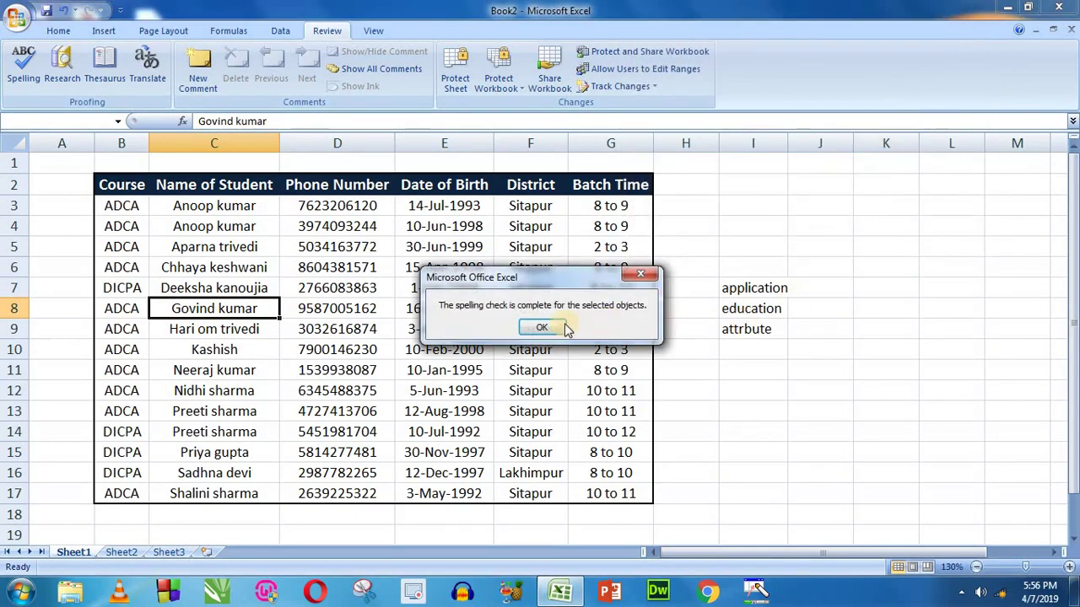
pyautogui.click(541, 327)
# - Spell-check I9, changing 'attrbute' to 'attribute', and dismiss the completion message
pyautogui.click(746, 329)
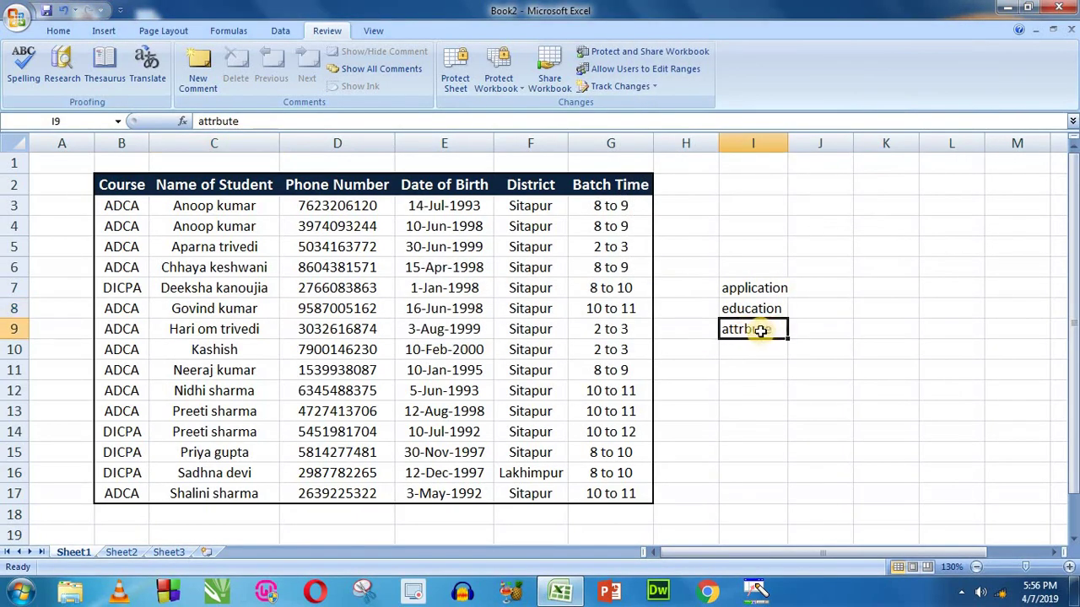
pyautogui.click(24, 67)
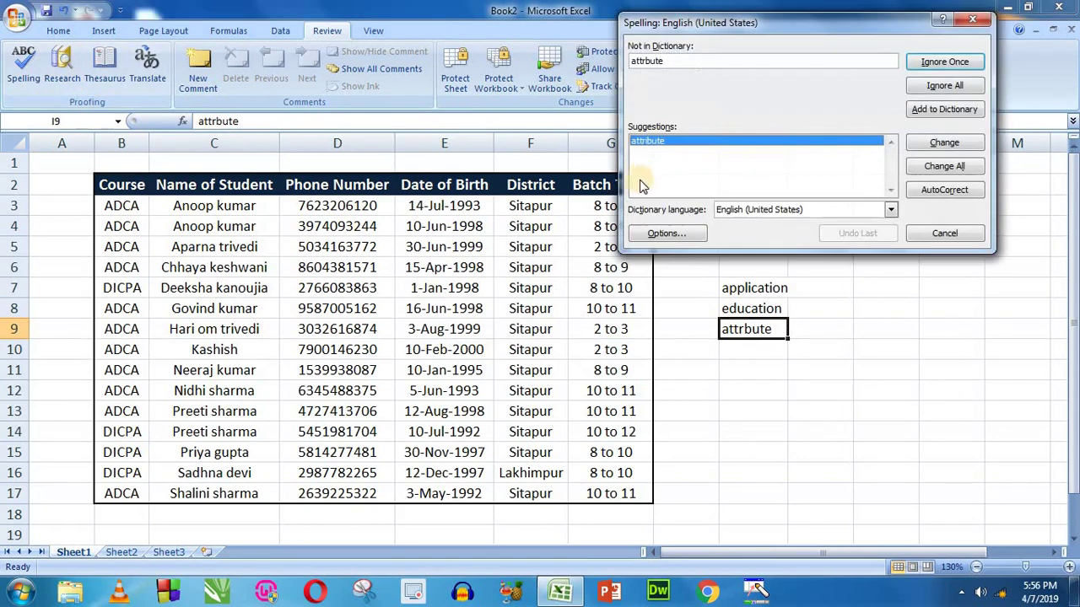
pyautogui.click(963, 144)
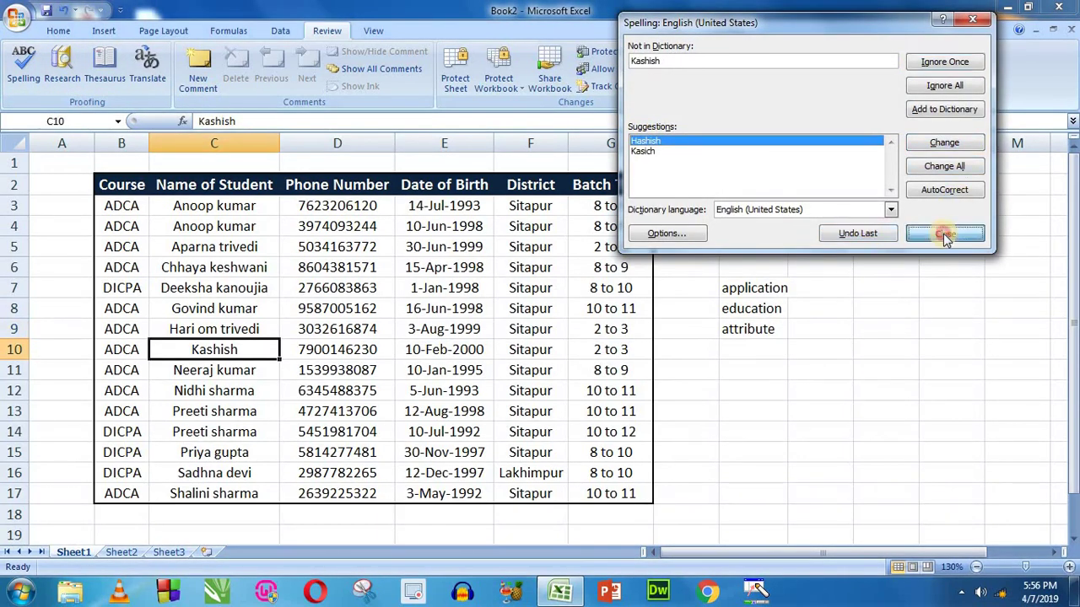
pyautogui.click(945, 235)
pyautogui.click(547, 329)
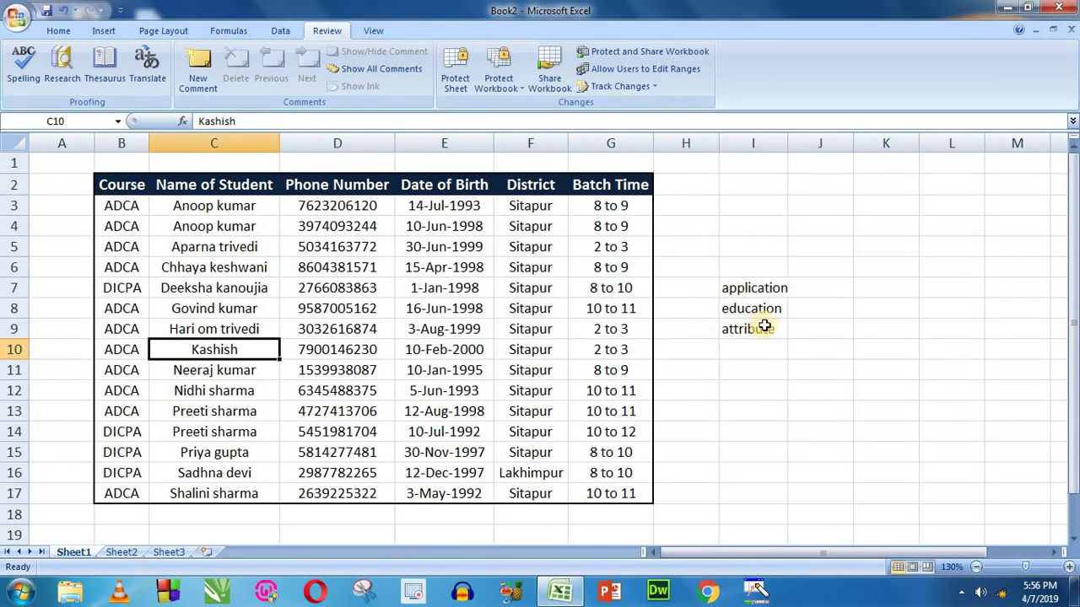
# - Run another spelling check from 'education' in I8 and cancel it
pyautogui.click(759, 309)
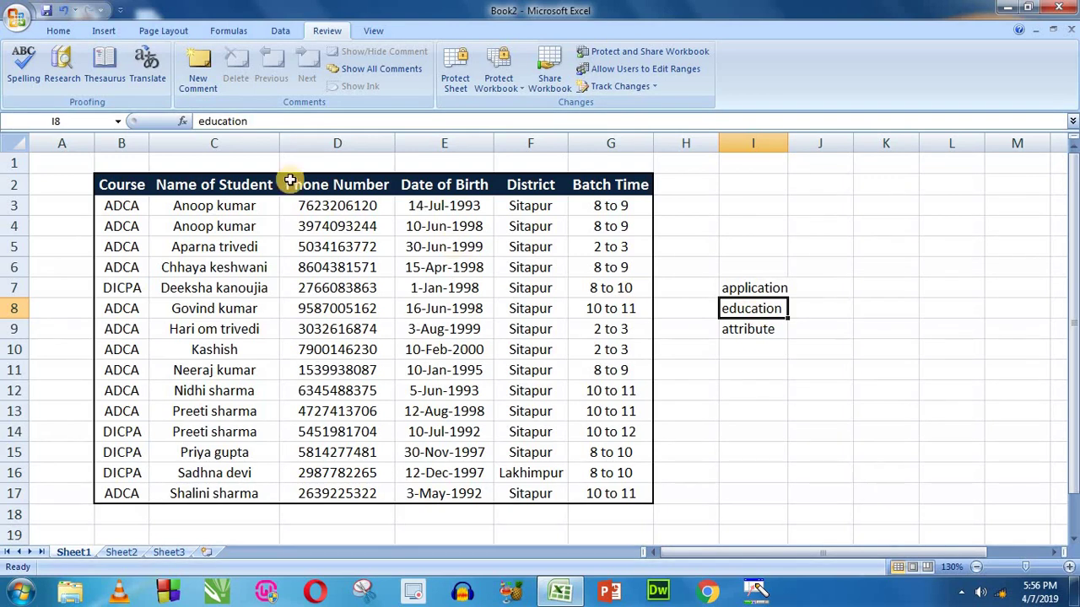
pyautogui.click(24, 63)
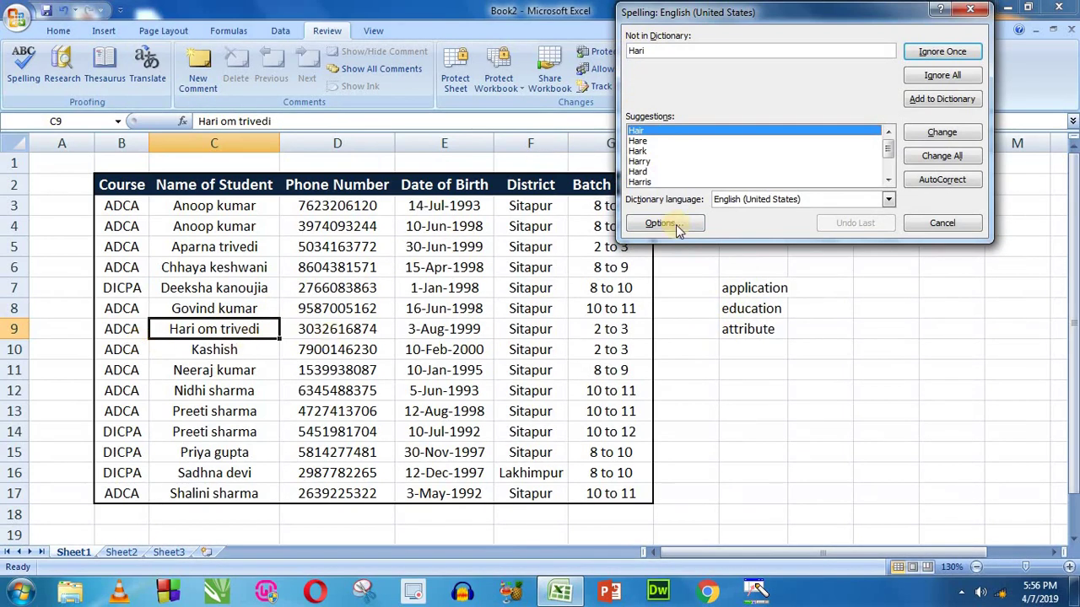
pyautogui.click(928, 223)
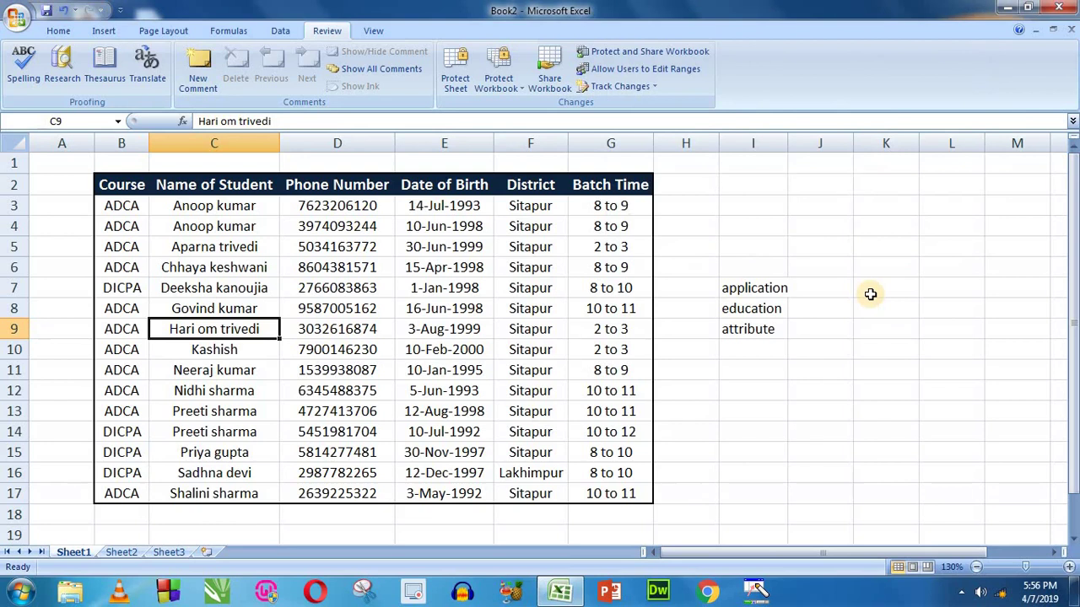
# - Look up thesaurus synonyms for 'computer' and then 'good' in the Research pane
pyautogui.click(65, 79)
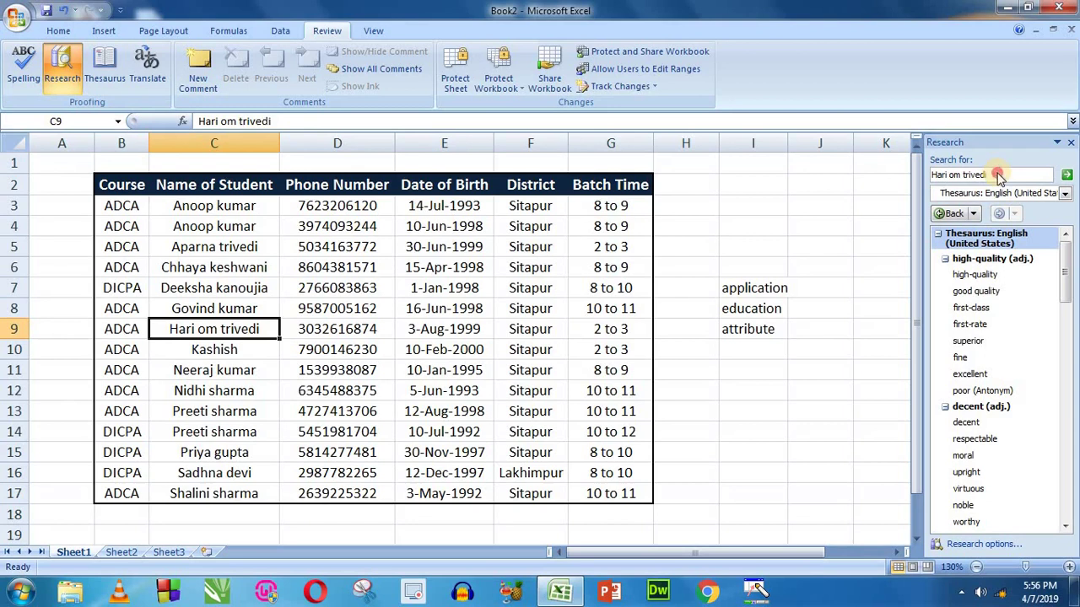
pyautogui.click(997, 175)
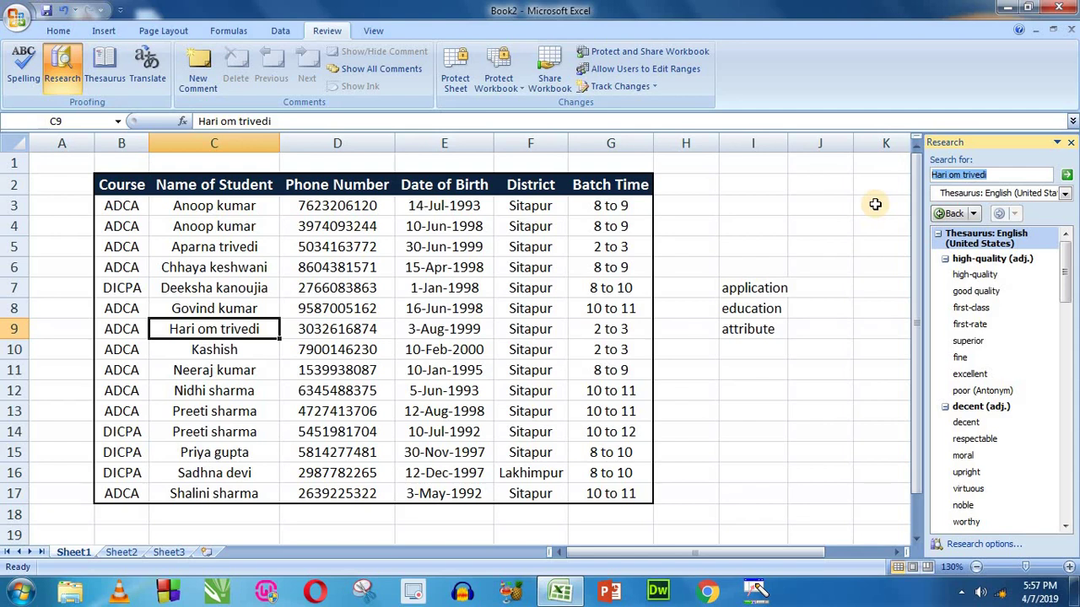
pyautogui.write('computer')
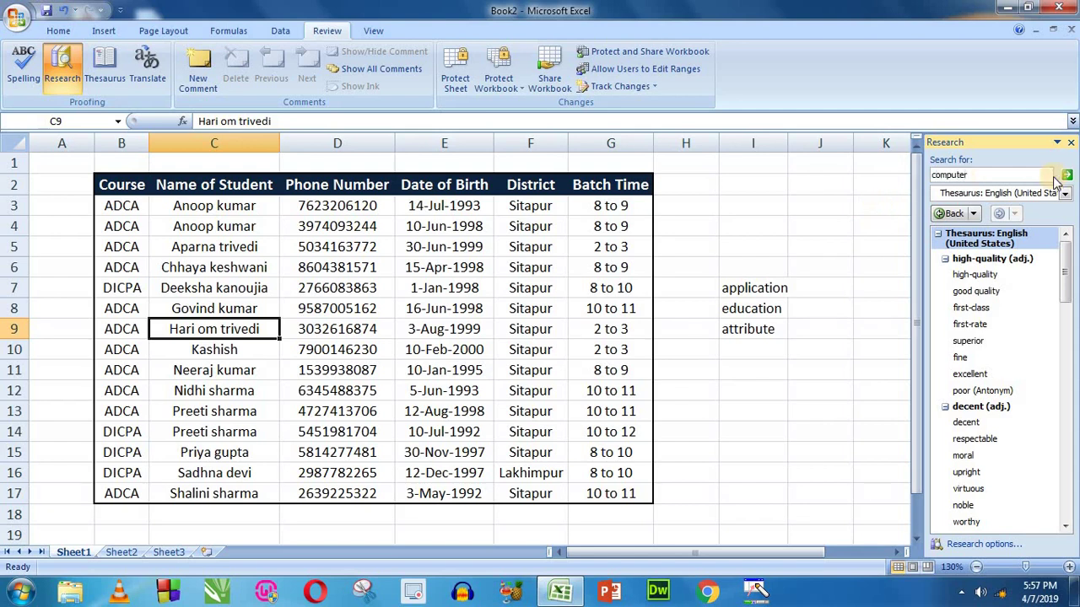
pyautogui.click(1066, 174)
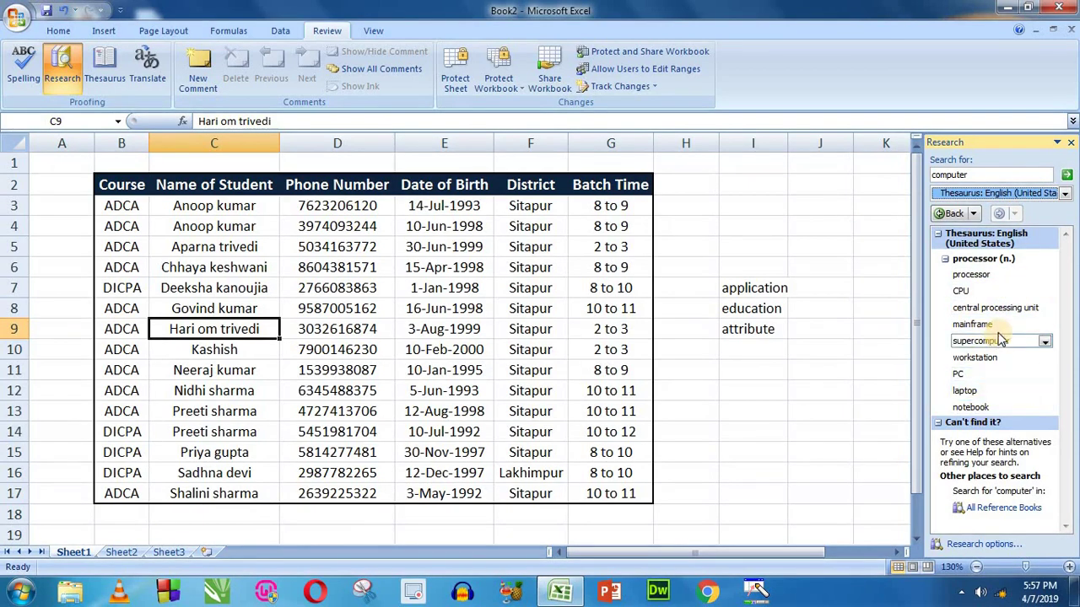
pyautogui.click(970, 175)
pyautogui.write('good')
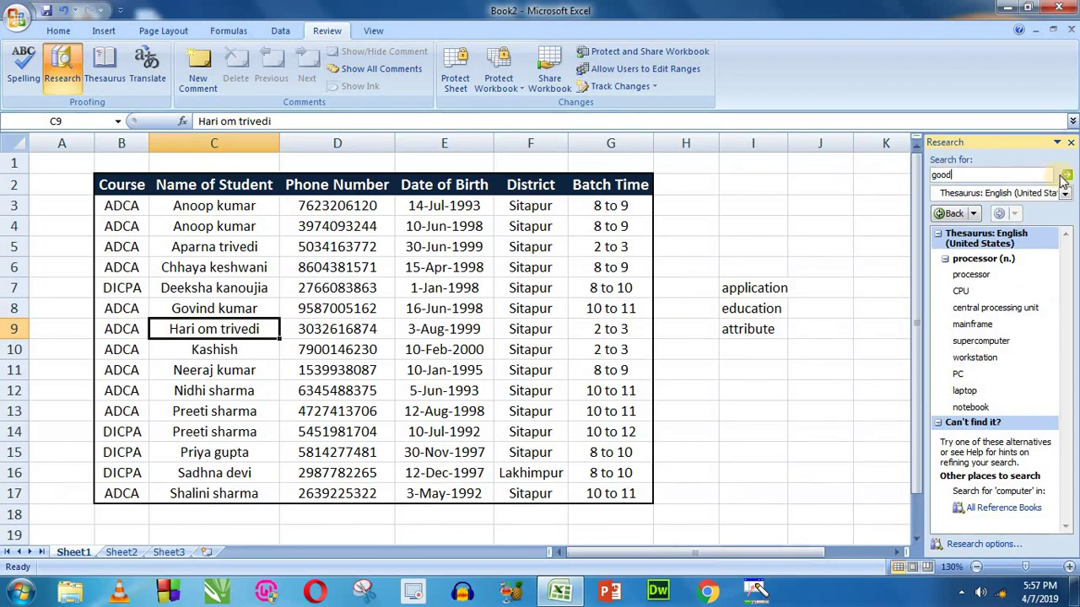
pyautogui.click(1064, 176)
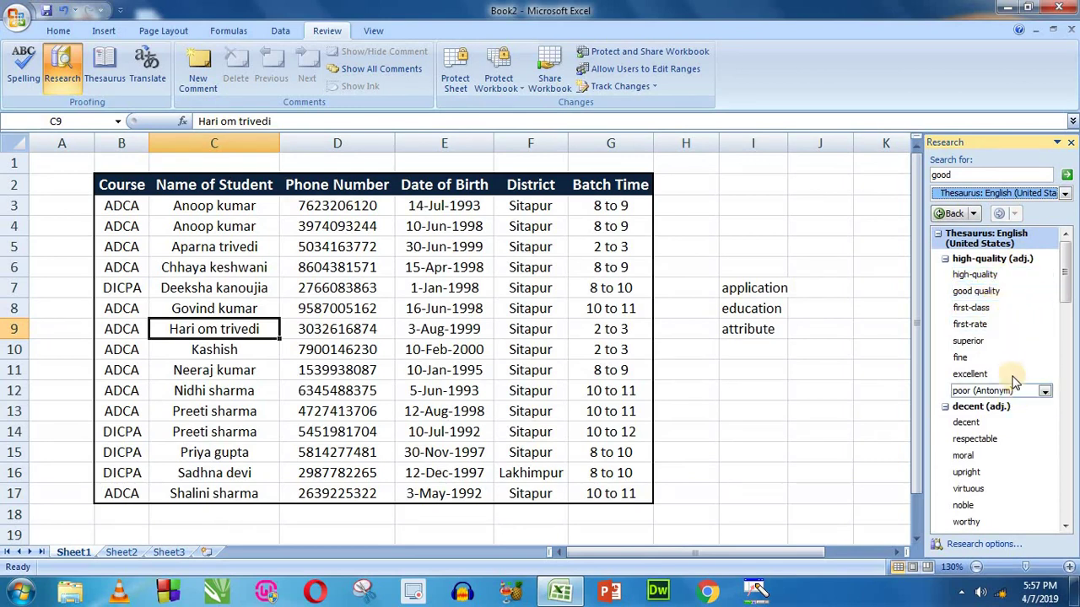
# - Close the Research pane and reopen it for the student name in C9
pyautogui.click(1070, 141)
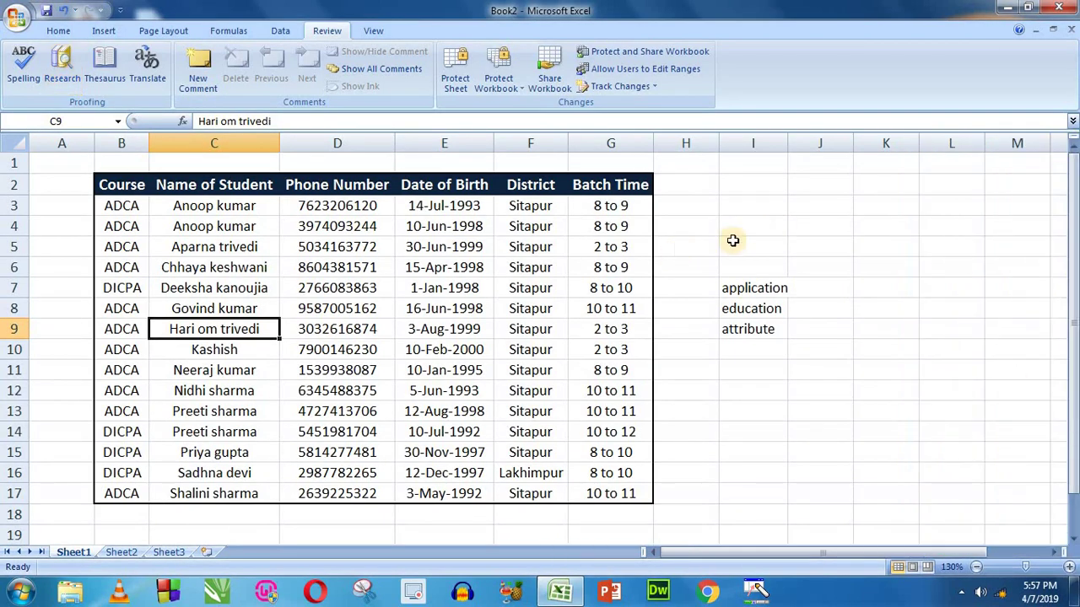
pyautogui.click(104, 71)
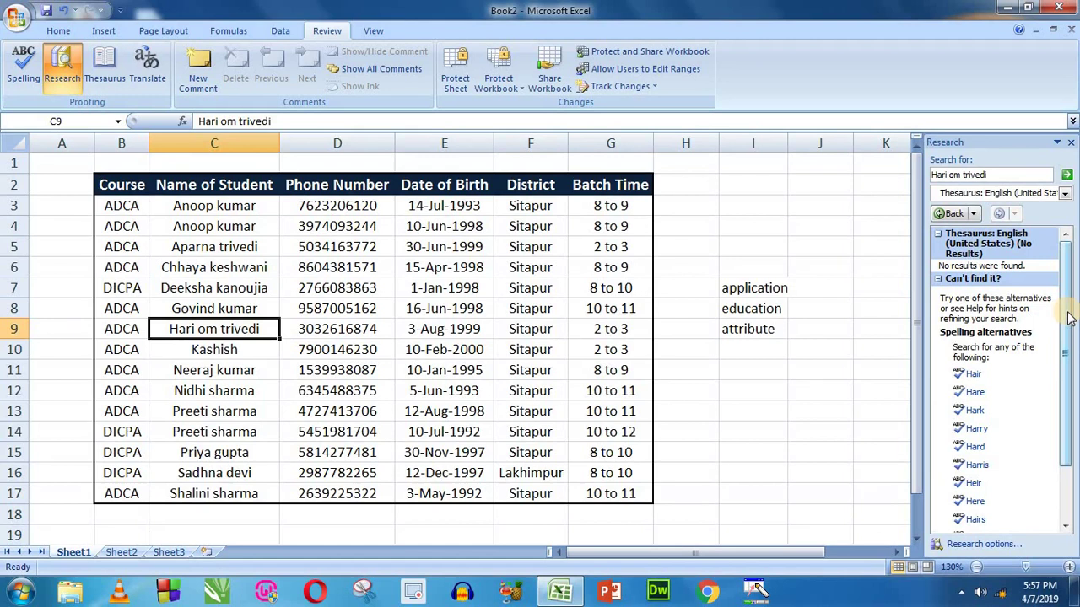
pyautogui.scroll(-2, 1067, 313)
pyautogui.scroll(2, 1065, 303)
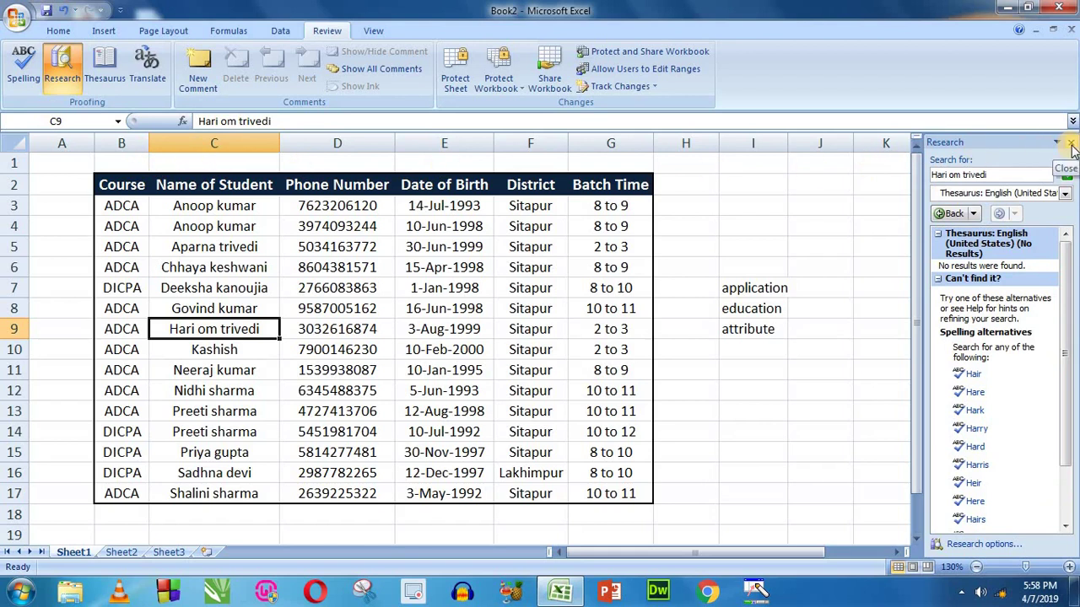
# - Translate C9's name from English (United States) to French (France)
pyautogui.click(1071, 145)
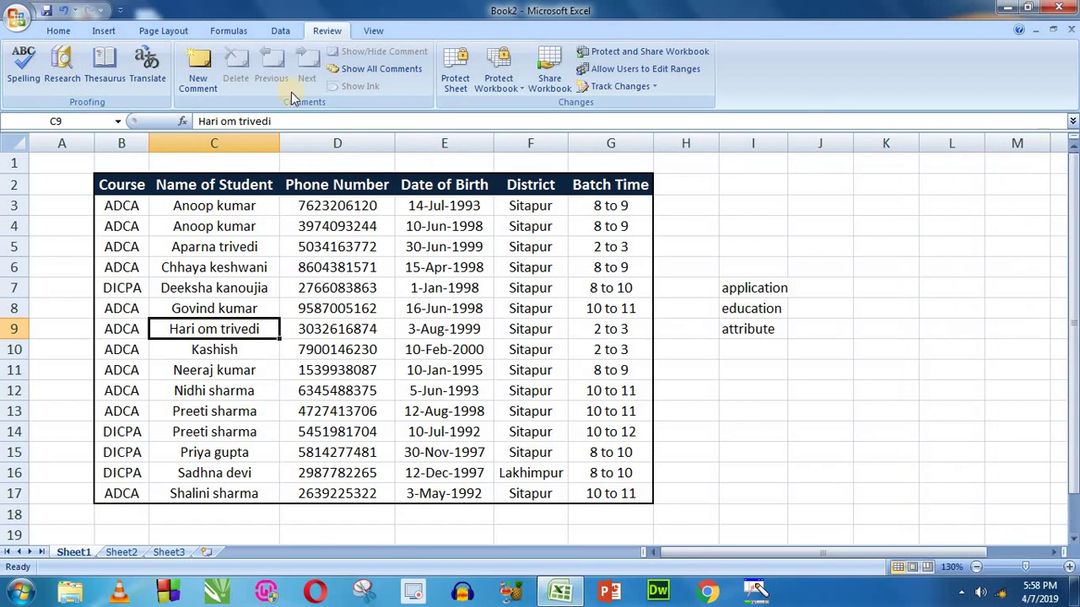
pyautogui.click(147, 68)
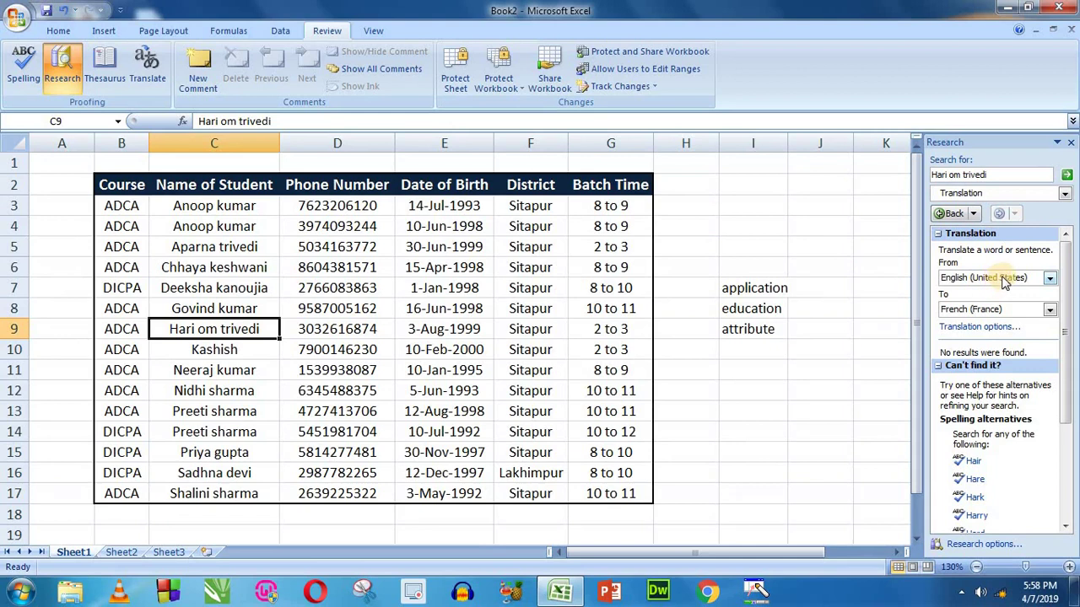
pyautogui.click(985, 311)
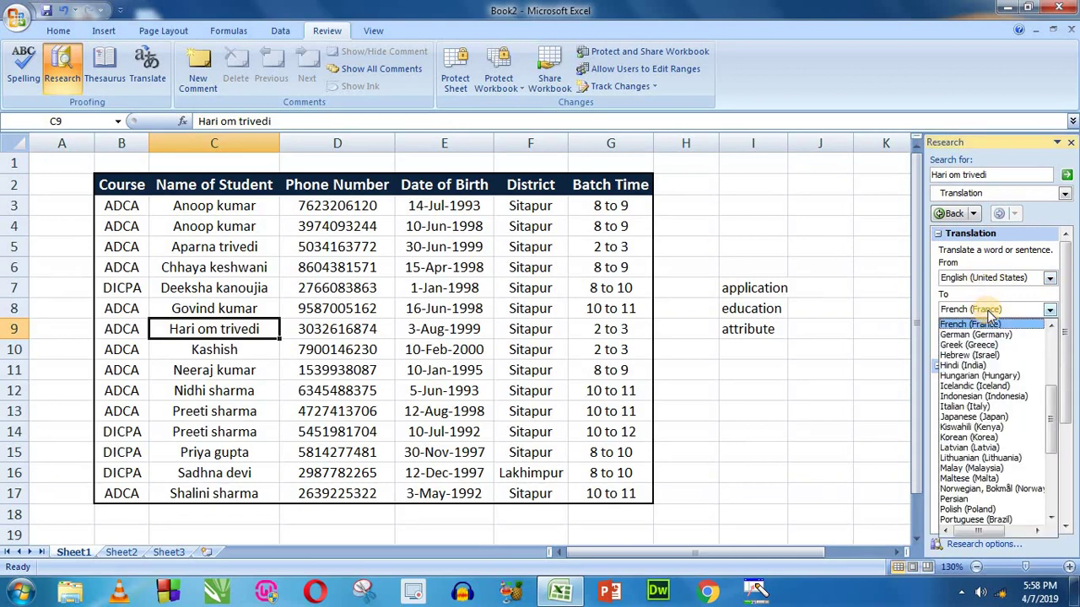
pyautogui.click(996, 278)
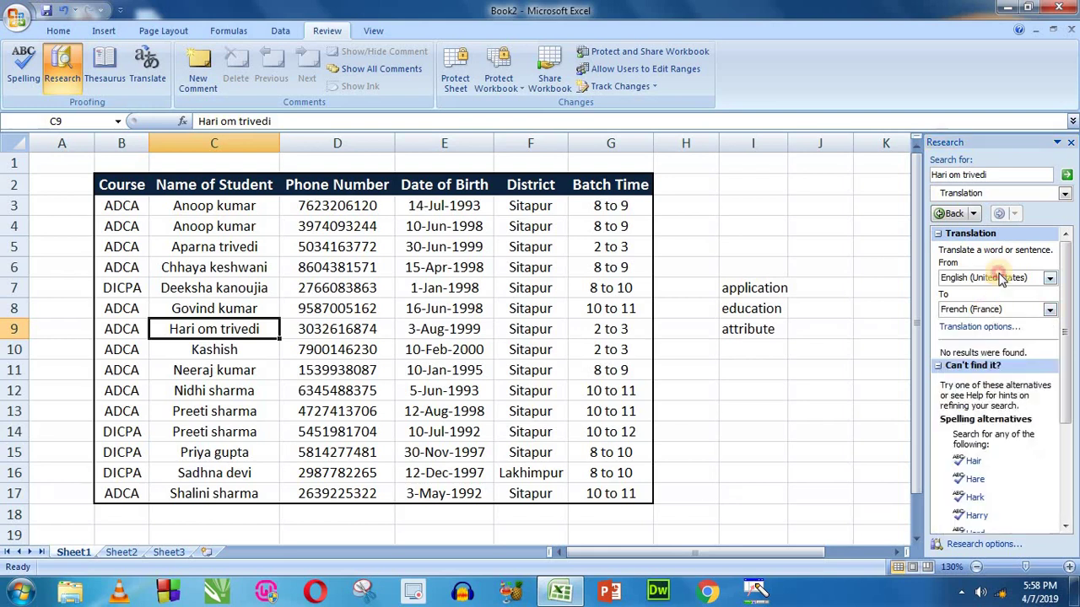
pyautogui.click(997, 280)
pyautogui.click(1002, 277)
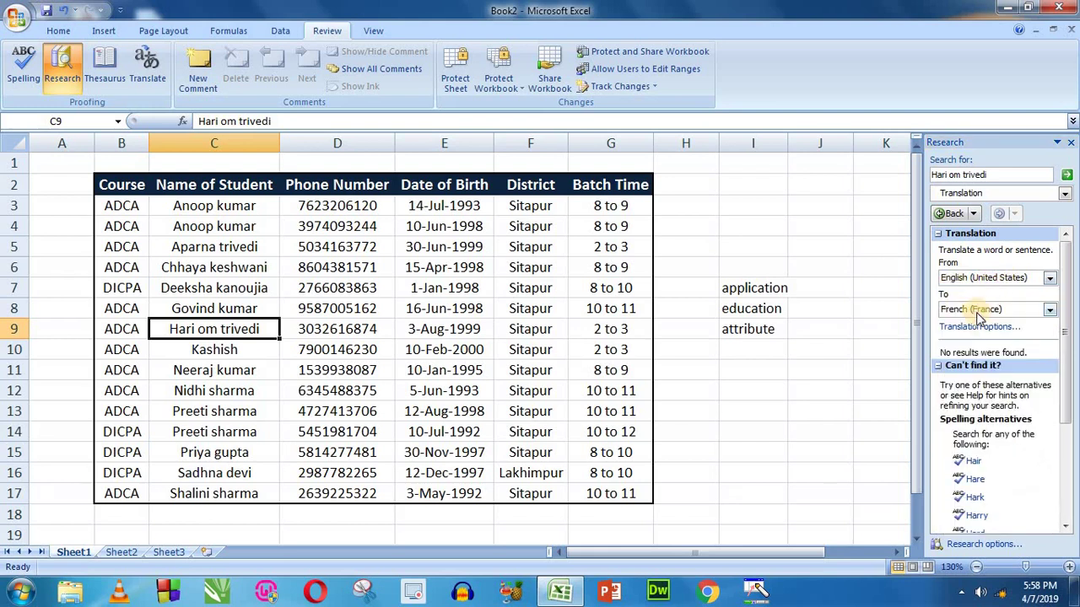
pyautogui.click(996, 310)
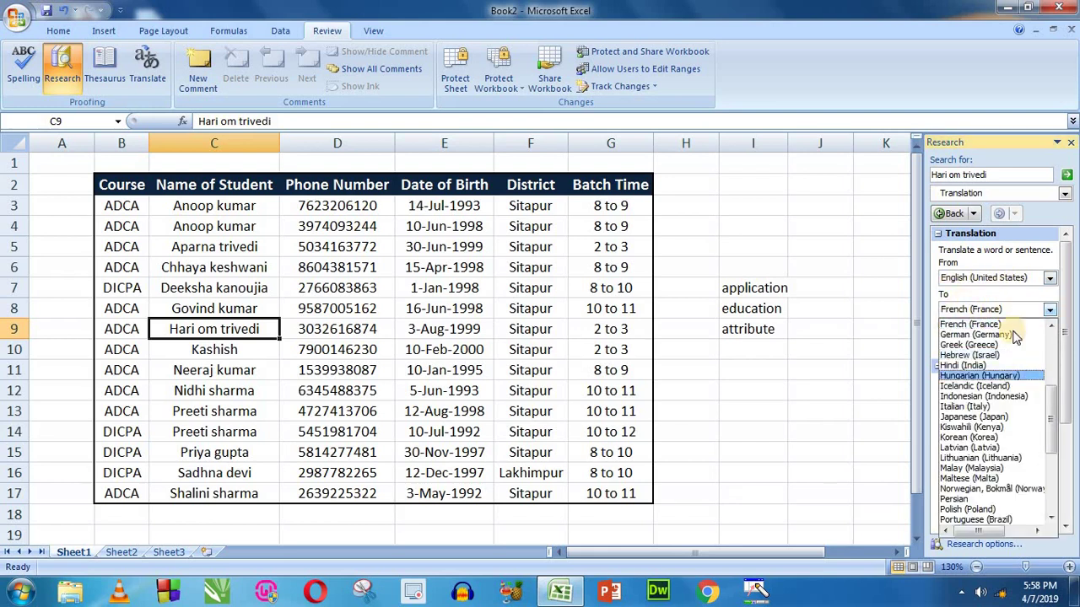
pyautogui.click(1000, 312)
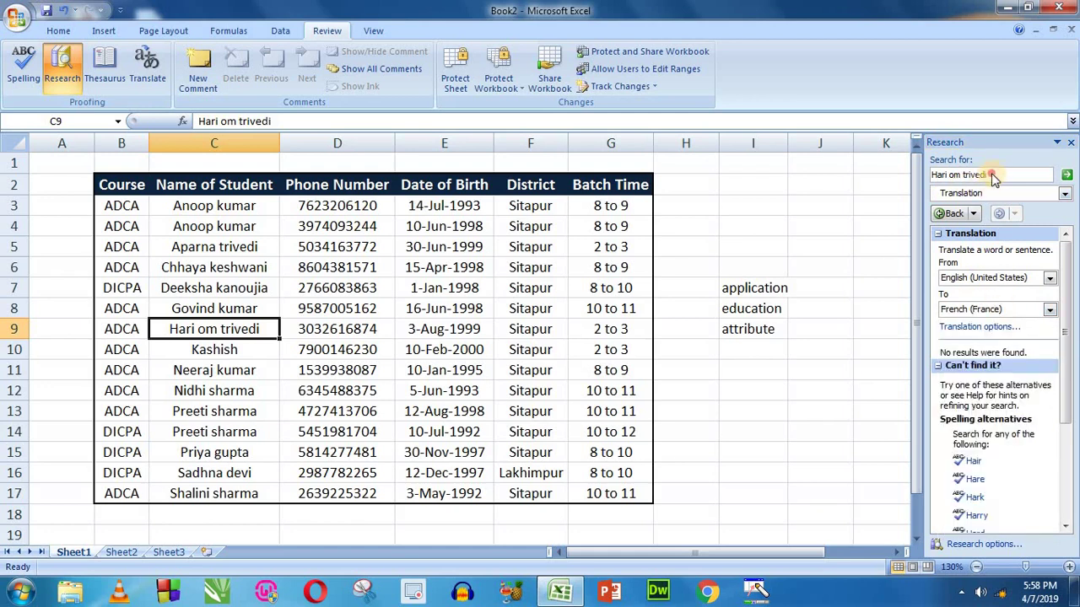
# - Browse the target-language list and close it, keeping French (France)
pyautogui.click(1010, 174)
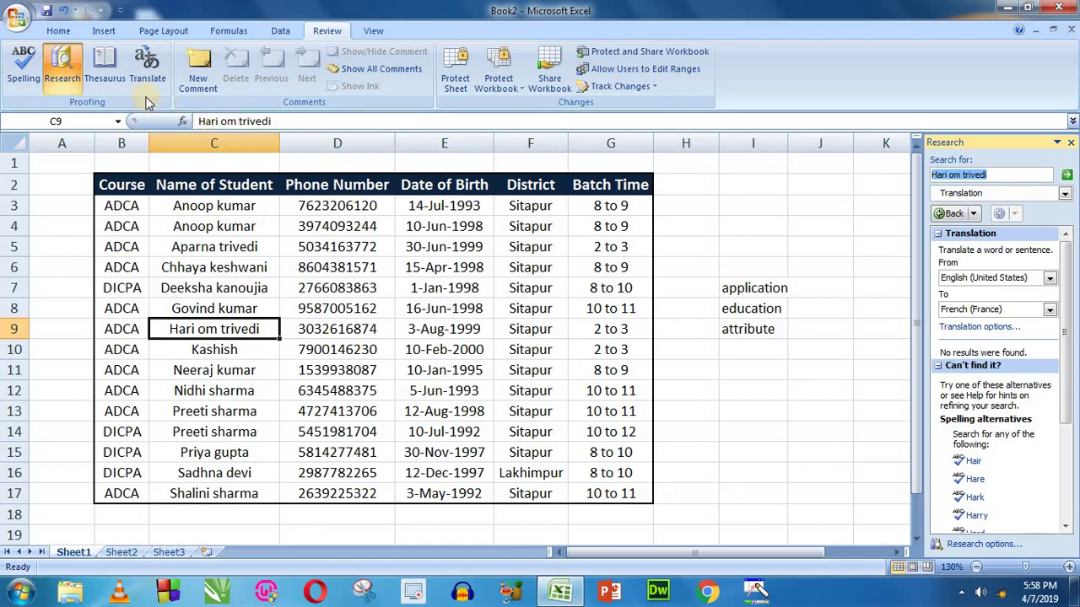
pyautogui.click(1000, 310)
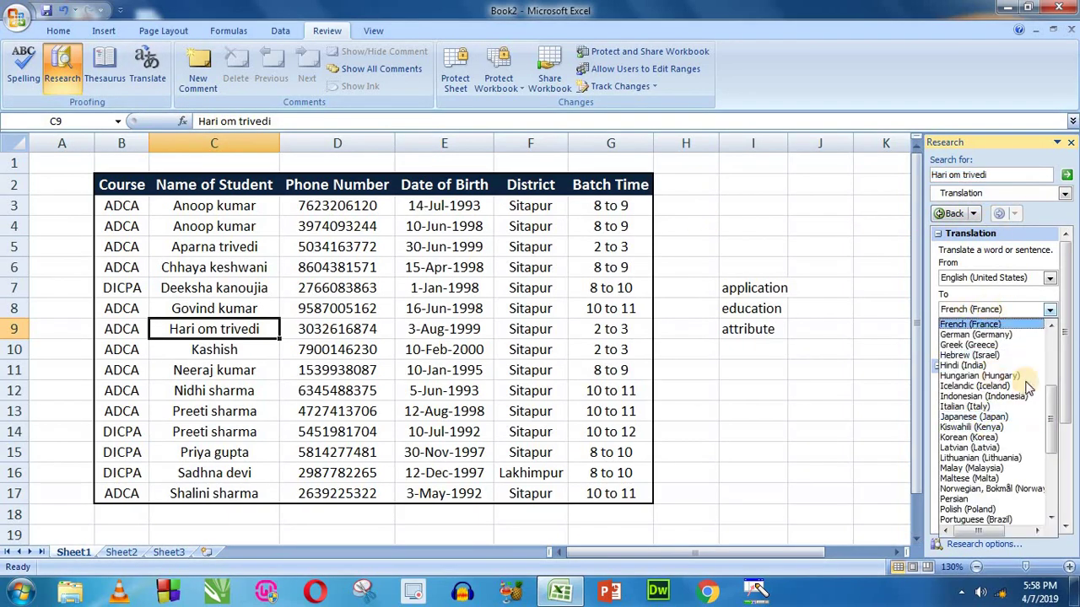
pyautogui.scroll(5, 1054, 387)
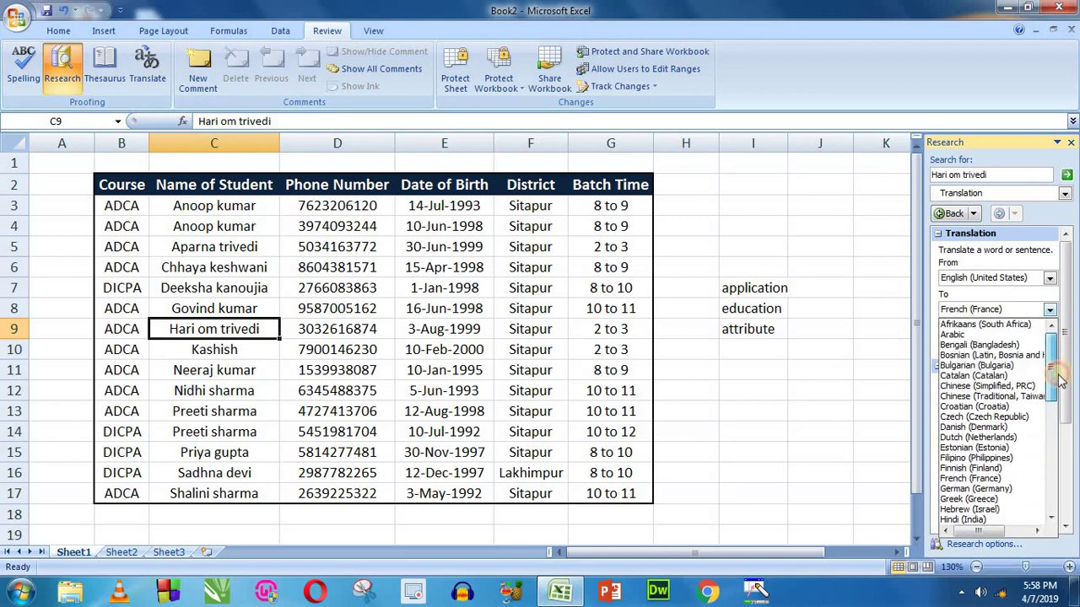
pyautogui.moveTo(1058, 380)
pyautogui.mouseDown()
pyautogui.moveTo(1056, 486)
pyautogui.moveTo(1054, 336)
pyautogui.mouseUp()
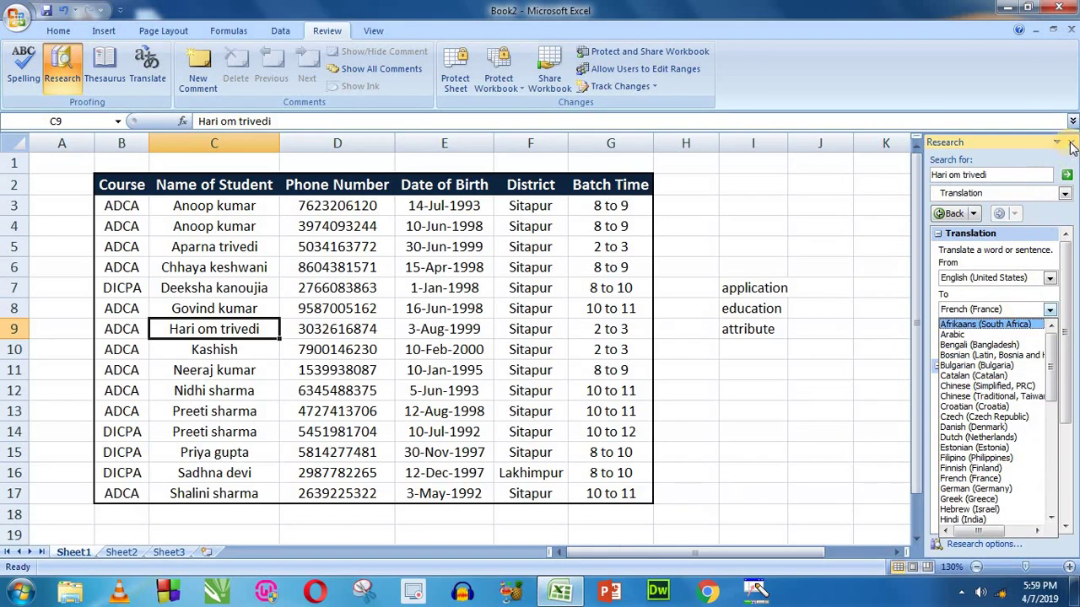
pyautogui.click(1071, 146)
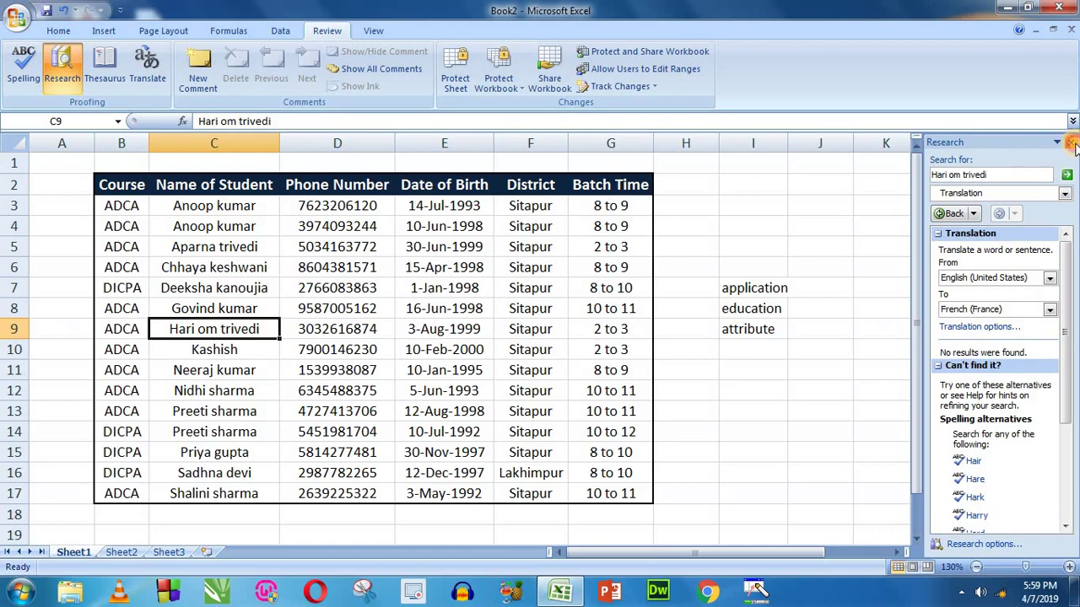
# - Close the Research pane and give B3 the comment 'adca is a computer course'
pyautogui.click(1071, 144)
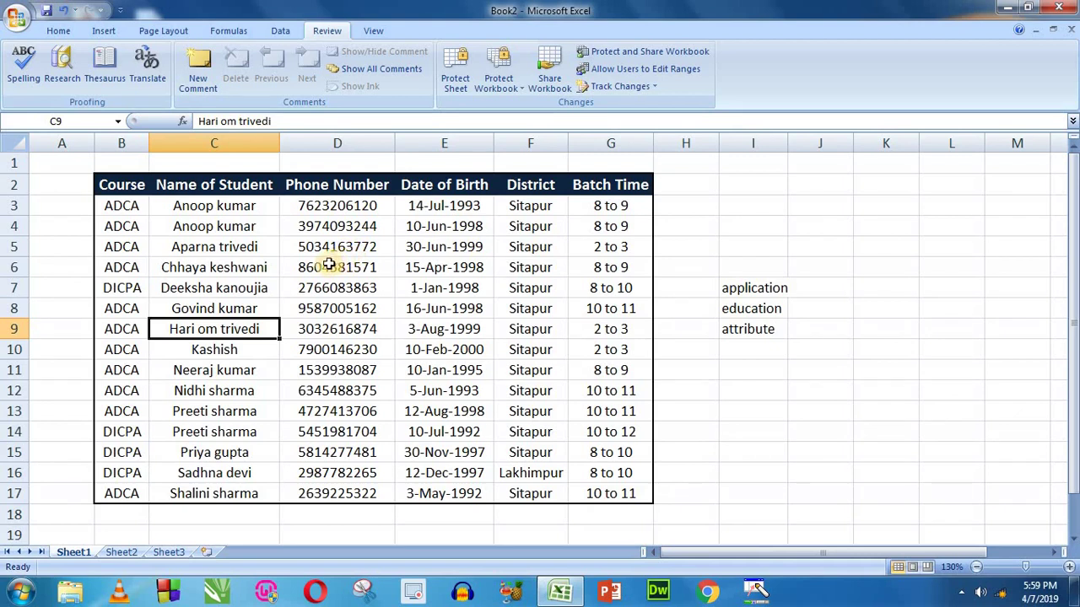
pyautogui.click(124, 206)
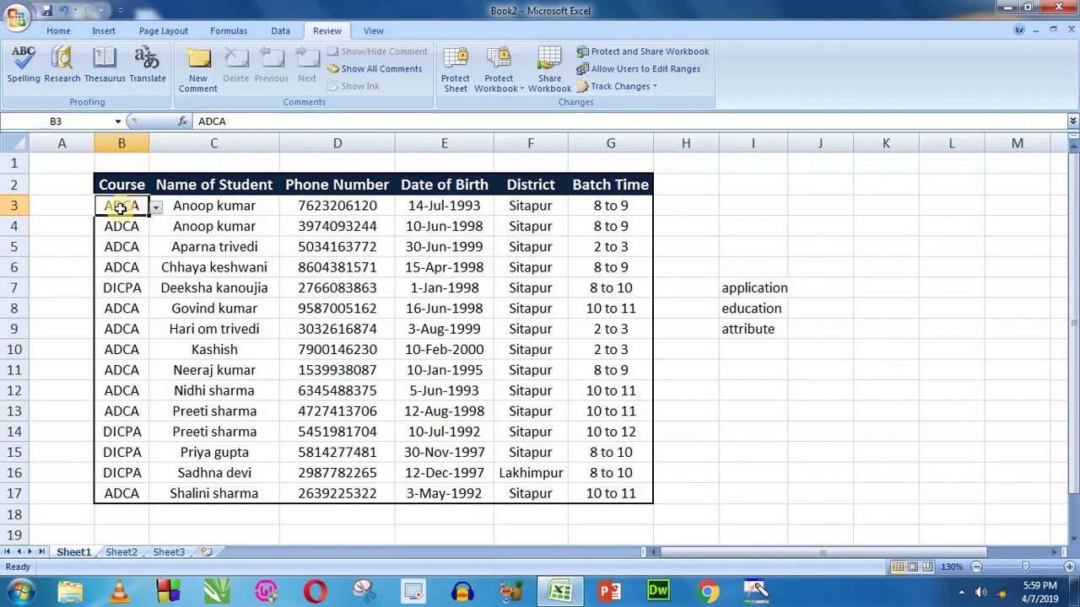
pyautogui.click(194, 79)
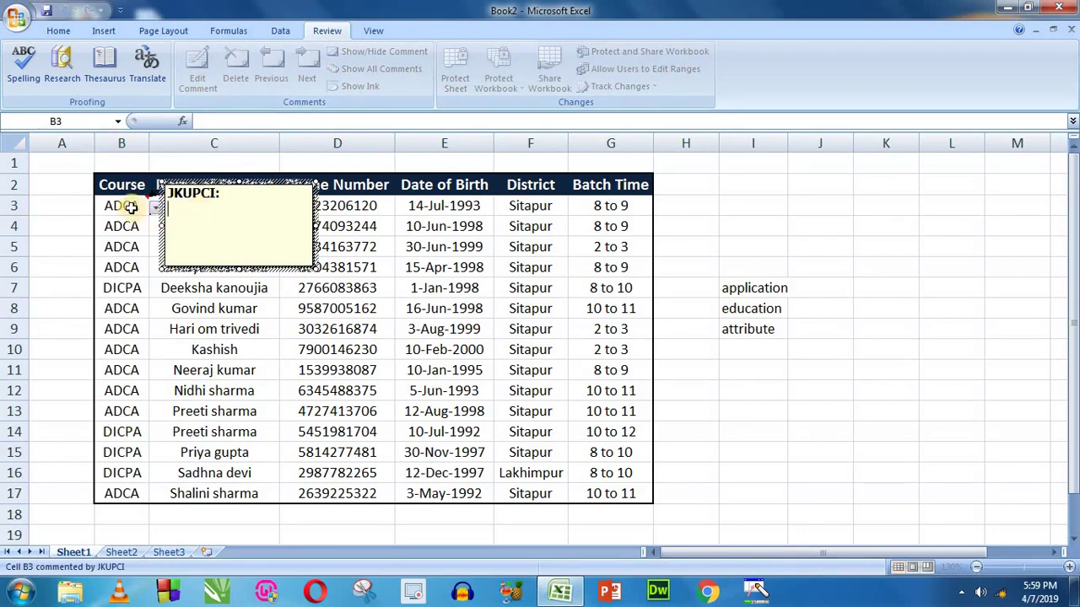
pyautogui.click(216, 232)
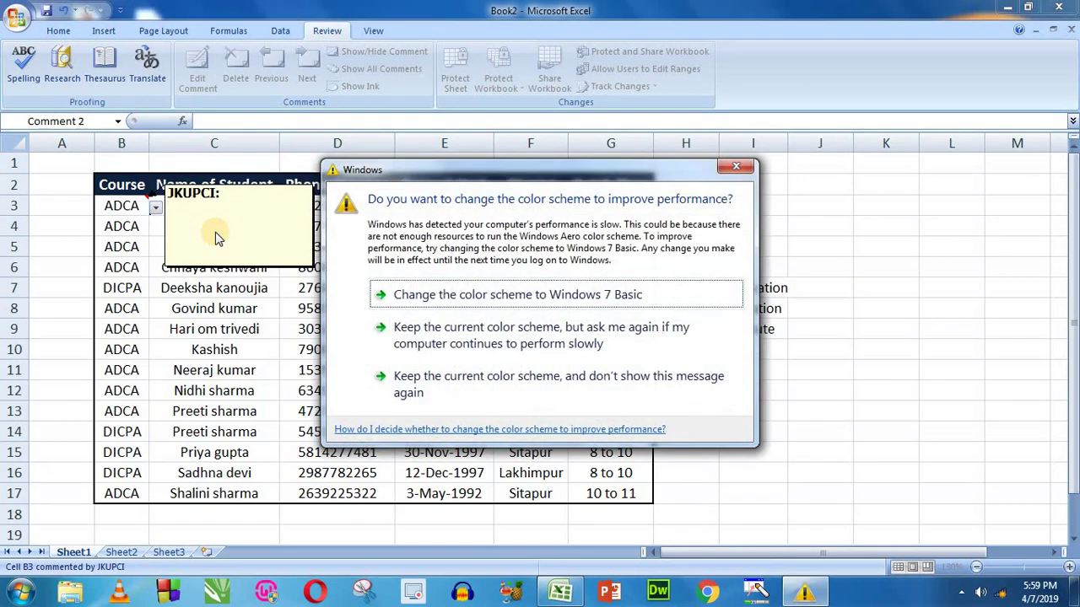
pyautogui.click(426, 384)
pyautogui.click(215, 232)
pyautogui.write('adca is a computer course')
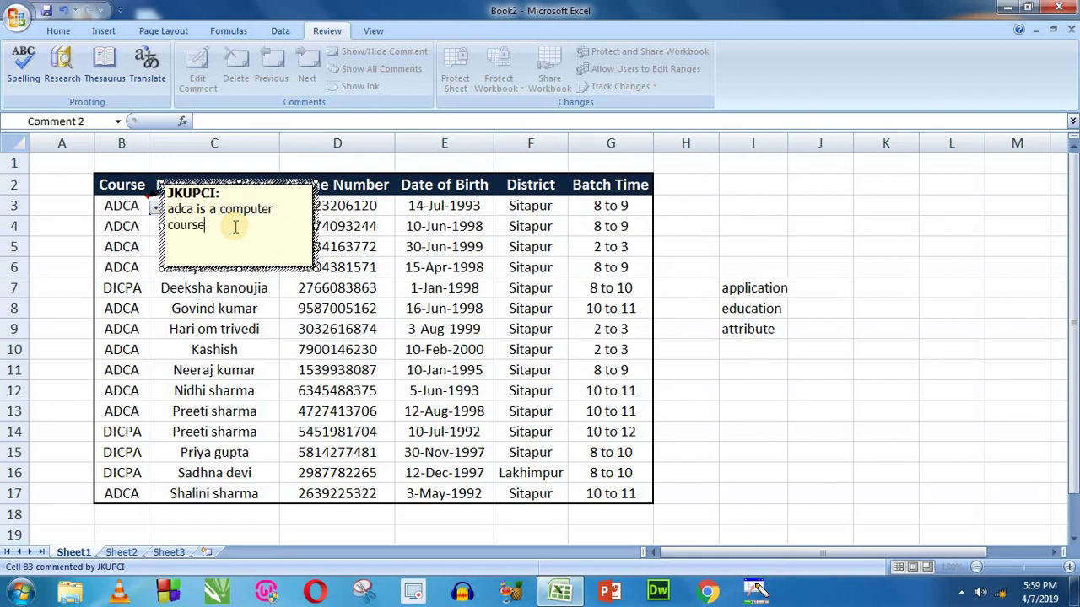
pyautogui.click(742, 434)
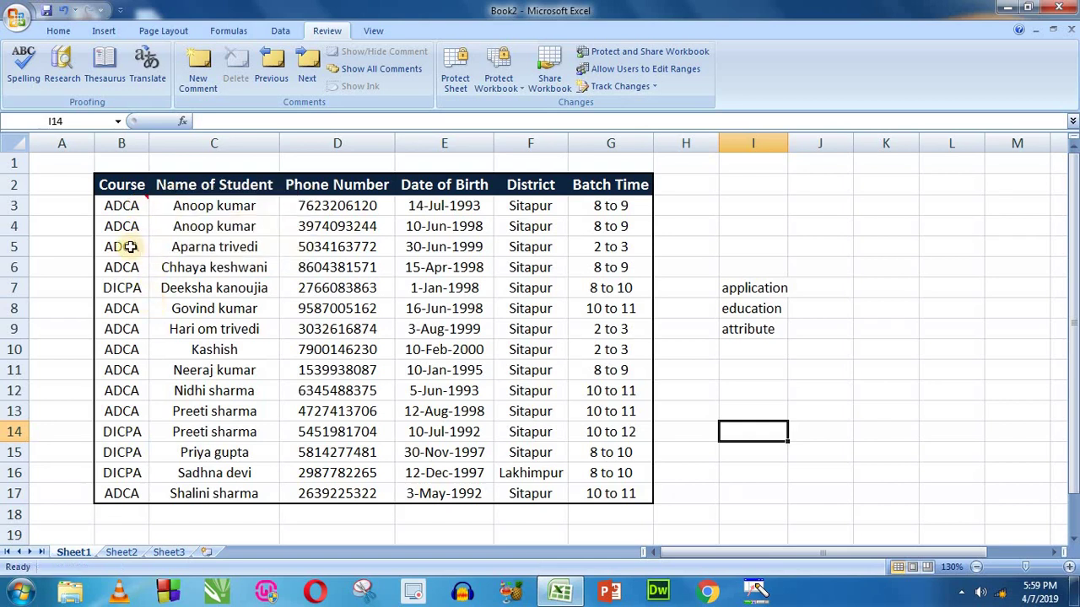
pyautogui.click(120, 205)
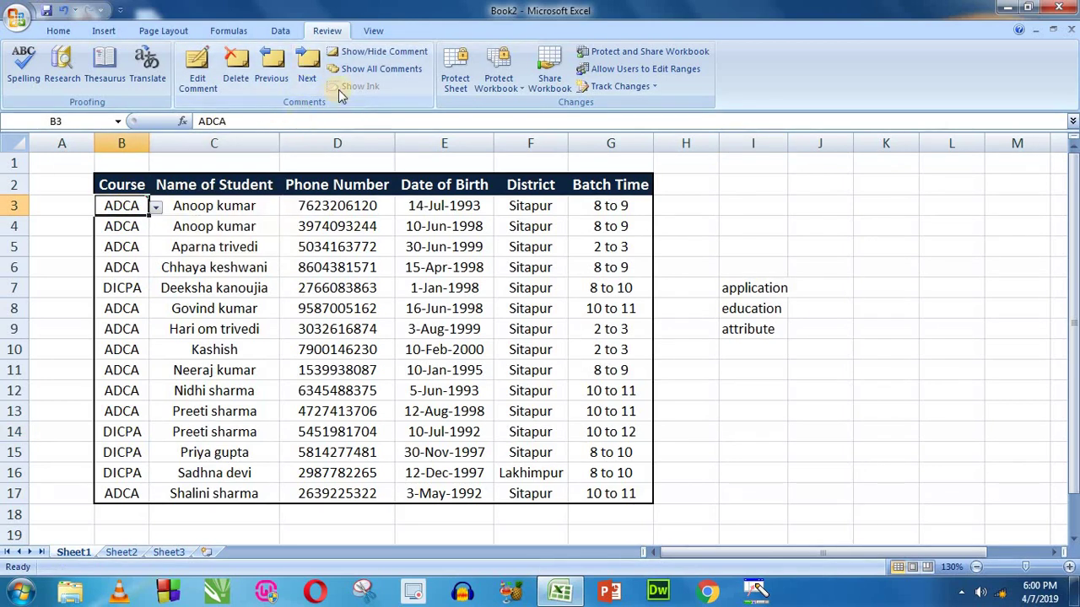
pyautogui.click(364, 72)
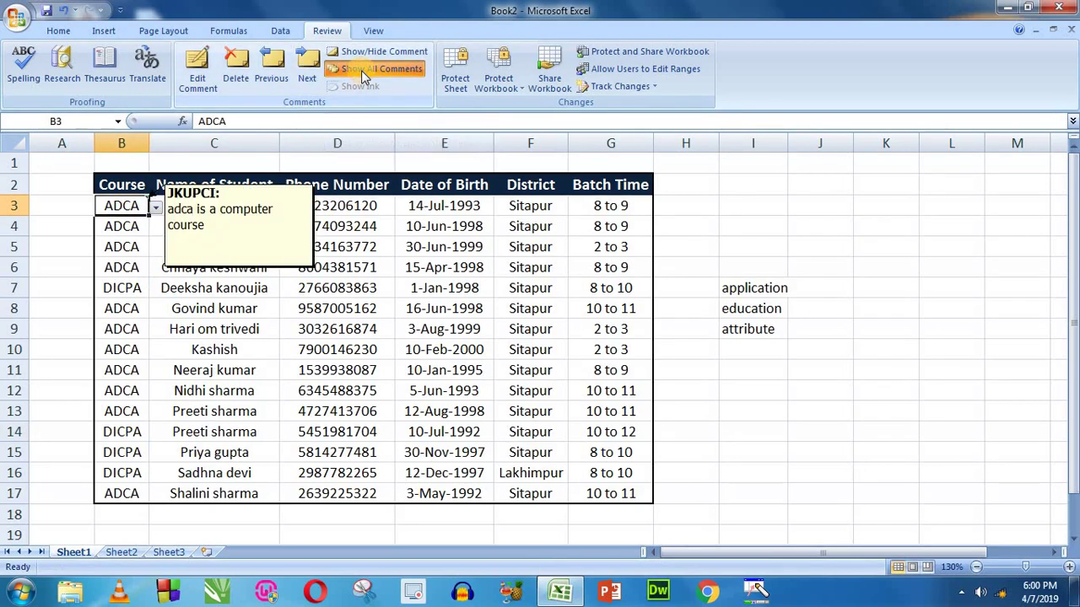
pyautogui.click(752, 245)
pyautogui.click(797, 227)
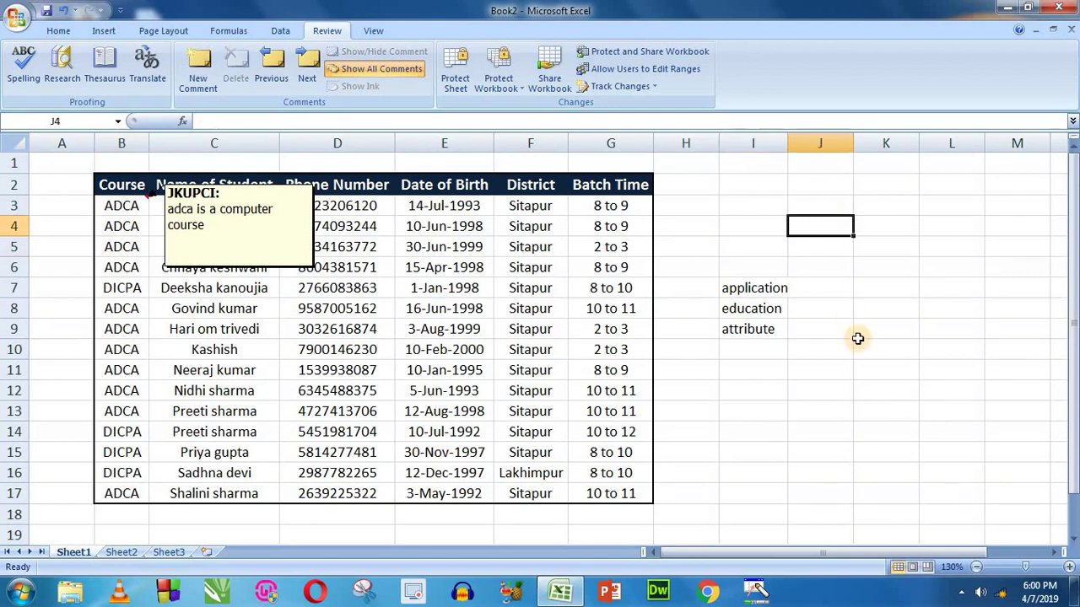
pyautogui.click(881, 329)
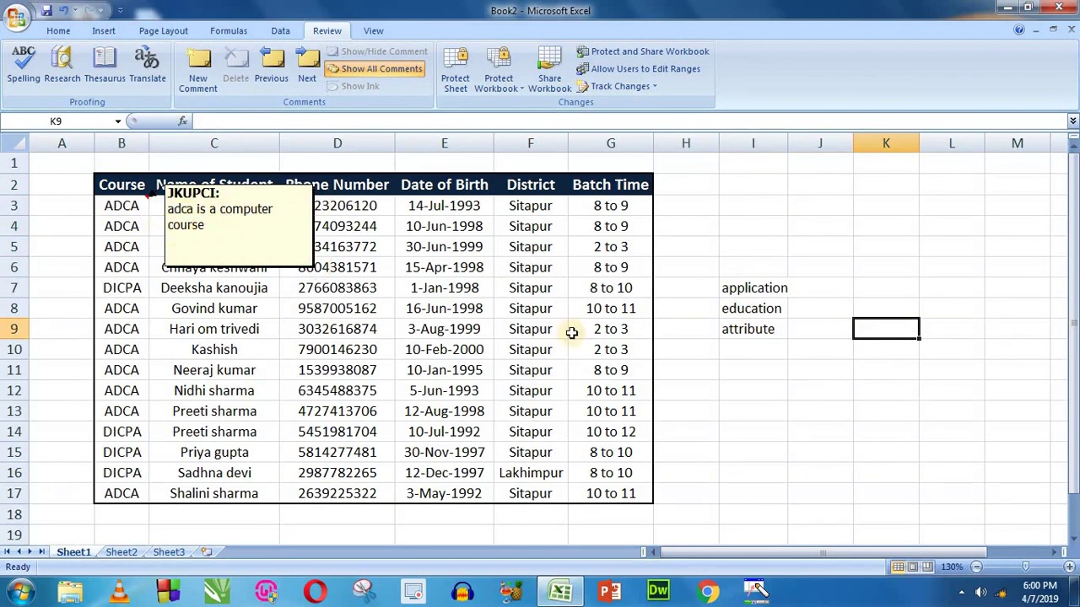
pyautogui.click(380, 74)
pyautogui.click(700, 373)
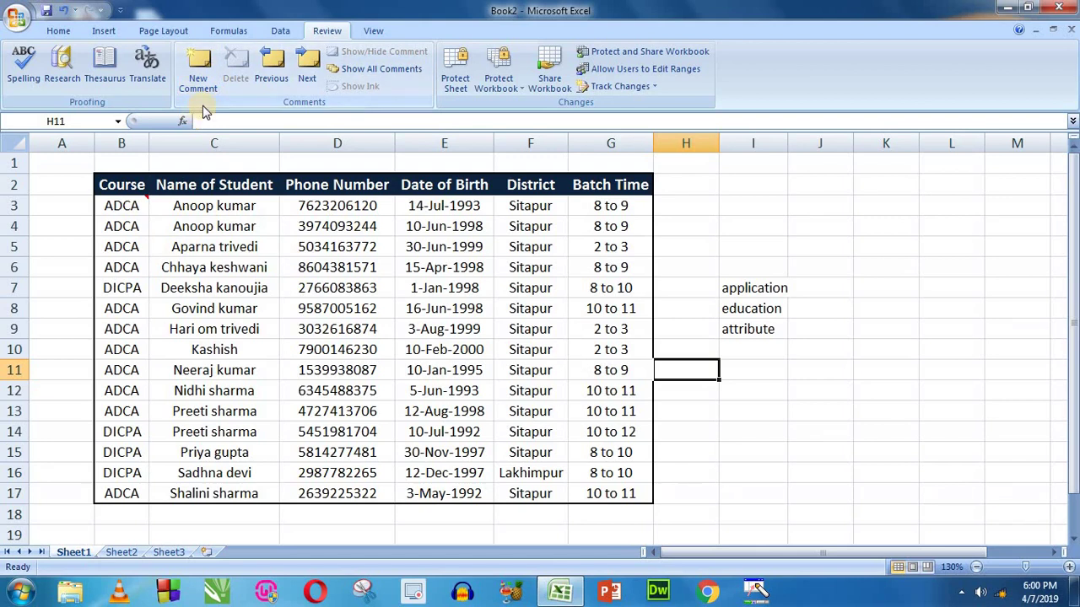
pyautogui.click(127, 206)
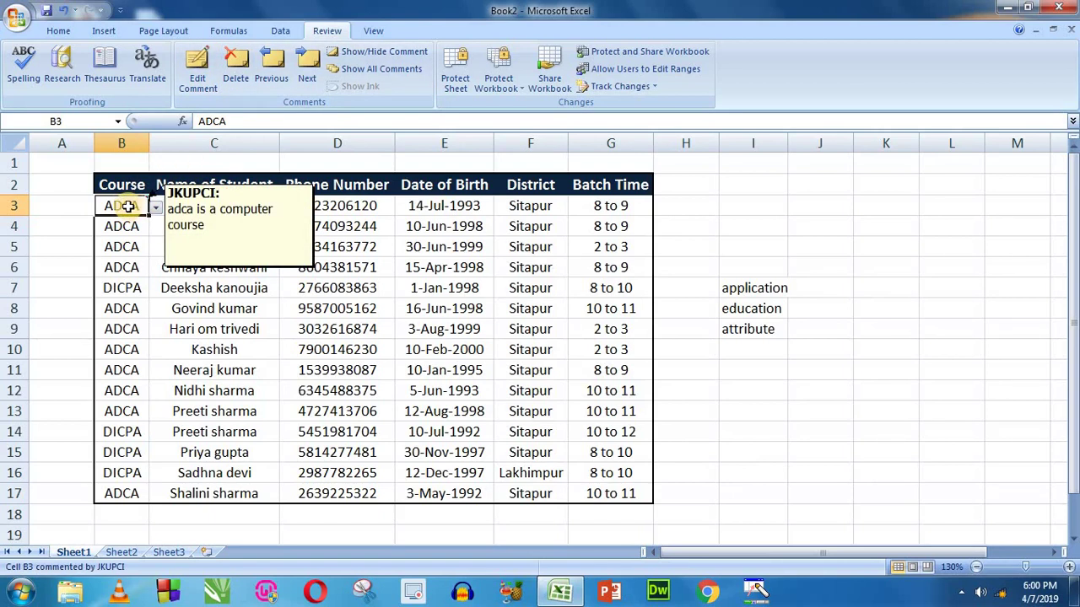
# - Open B3's comment for editing to inspect its text
pyautogui.click(123, 265)
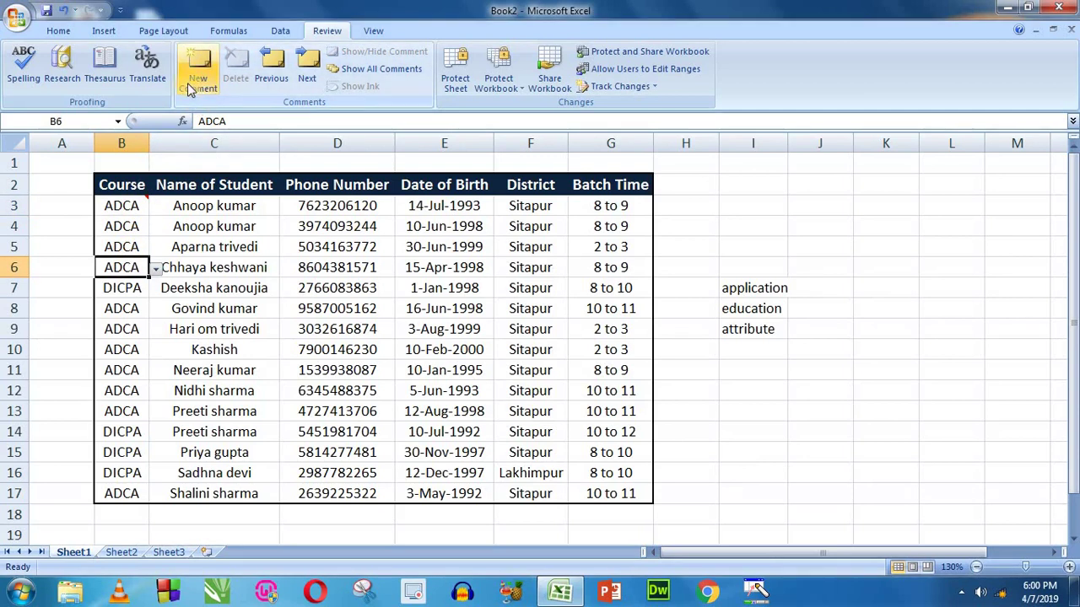
pyautogui.click(125, 209)
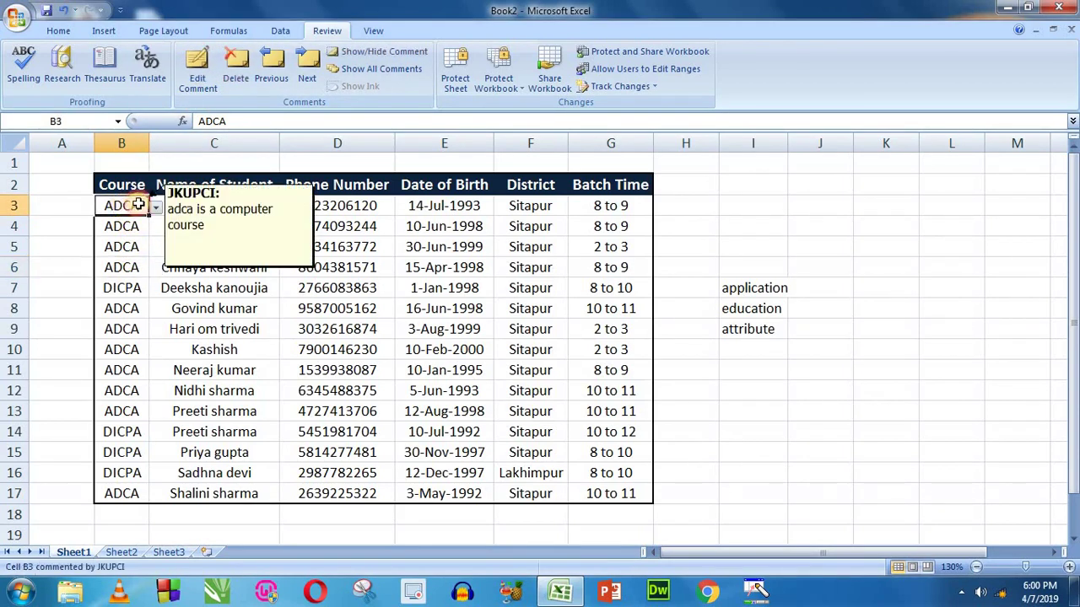
pyautogui.click(201, 79)
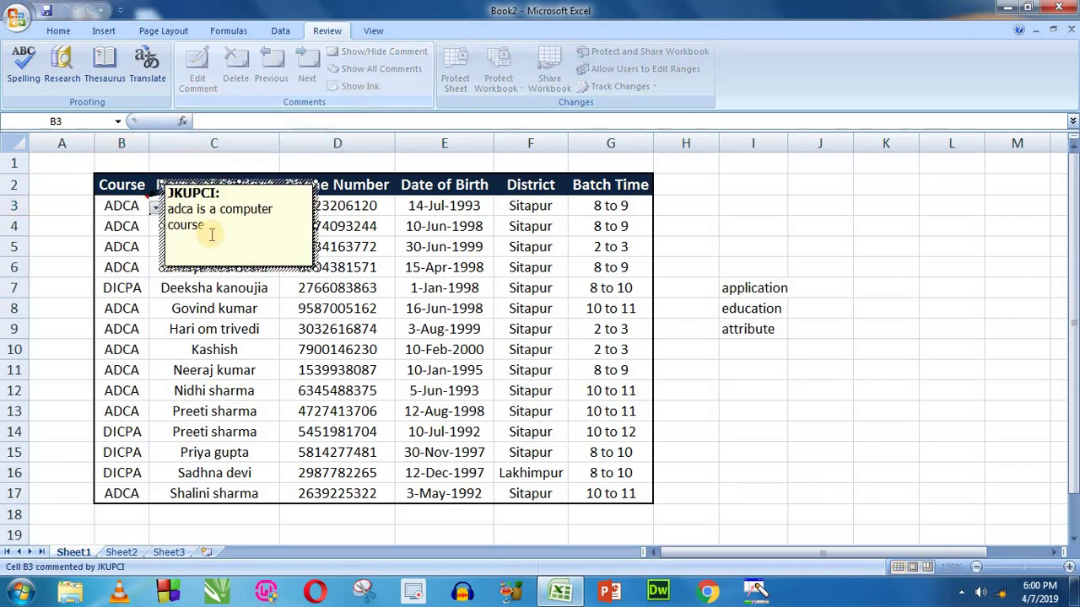
pyautogui.tripleClick(186, 221)
pyautogui.click(213, 226)
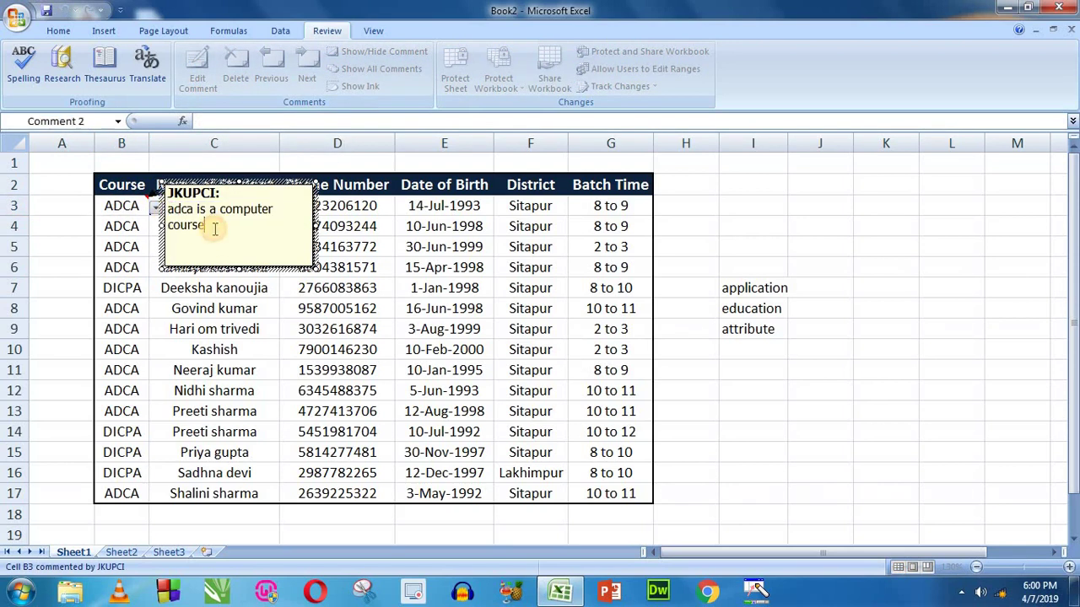
pyautogui.click(126, 230)
pyautogui.click(126, 205)
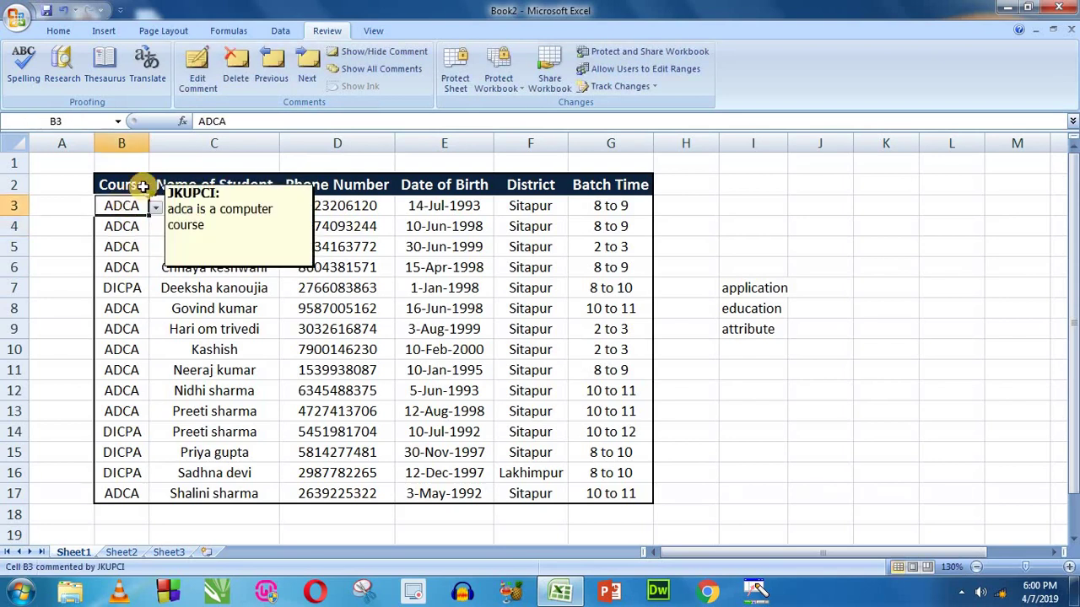
# - Delete the comment from cell B3
pyautogui.click(227, 74)
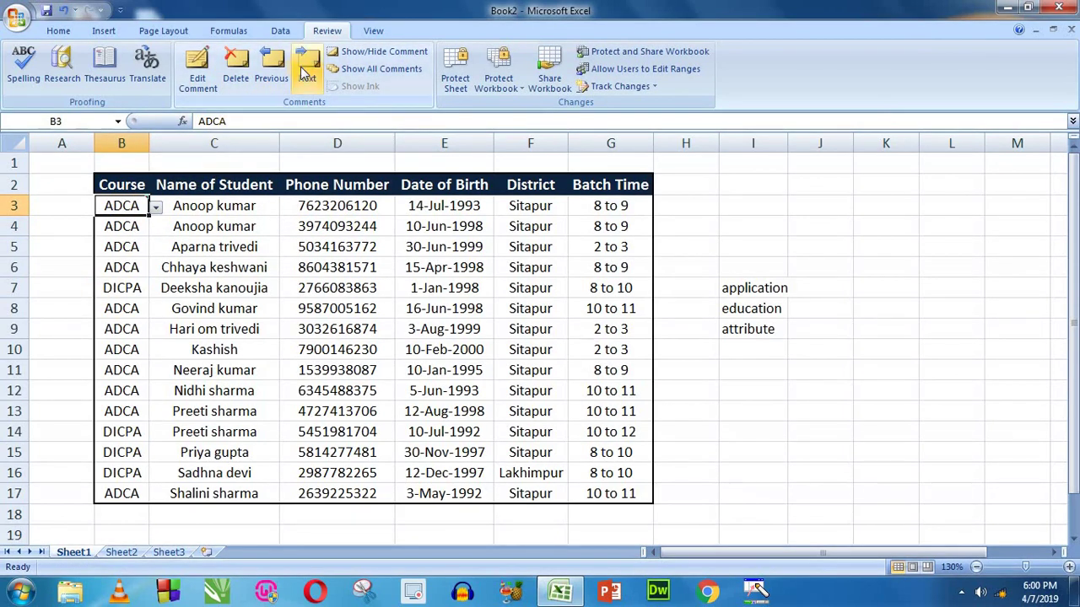
pyautogui.click(237, 84)
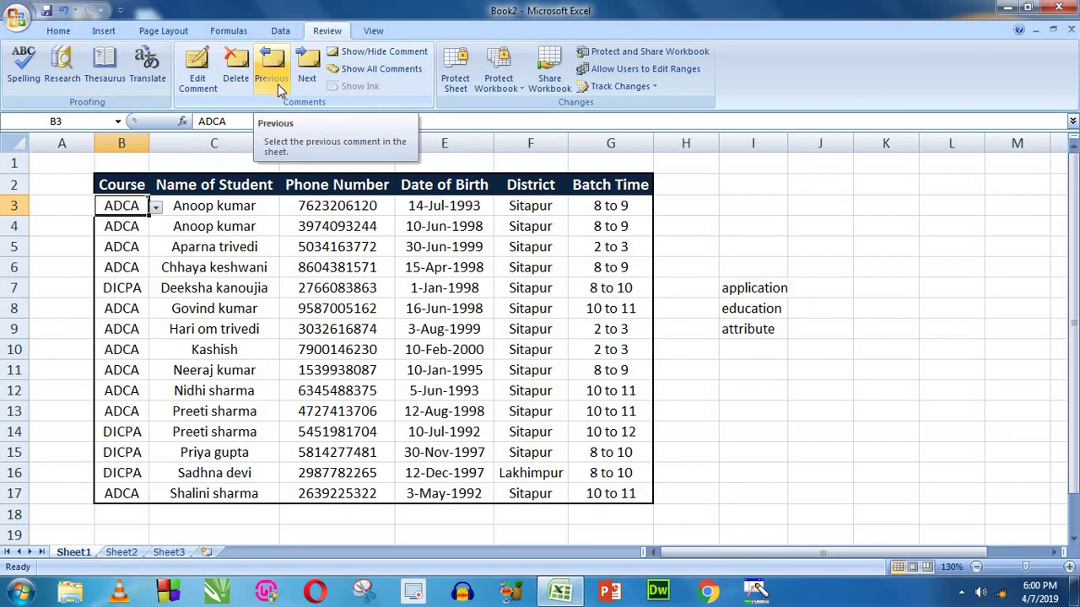
pyautogui.click(226, 71)
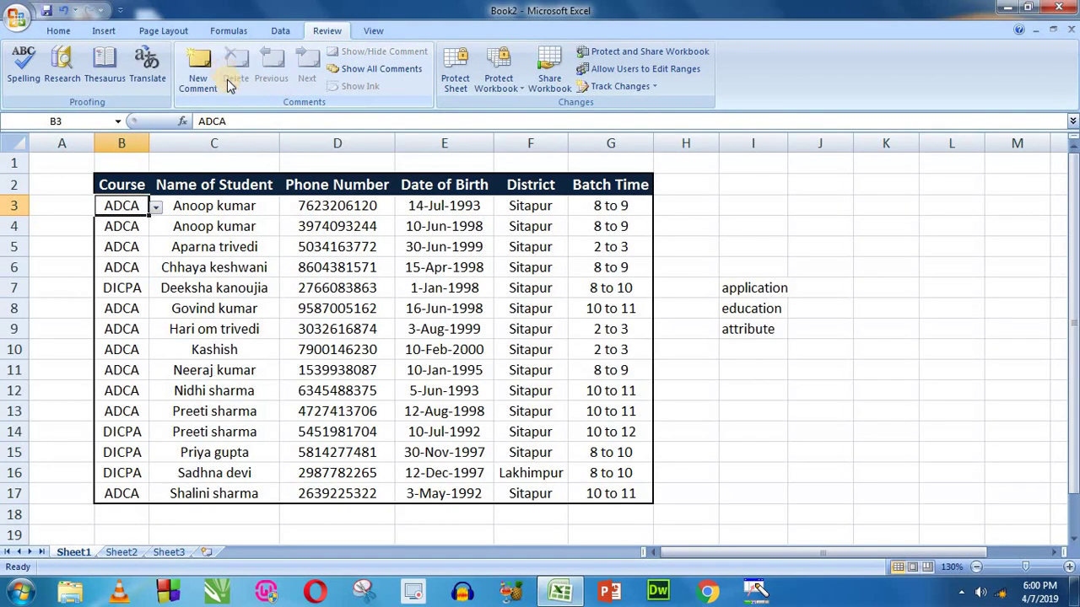
pyautogui.click(243, 226)
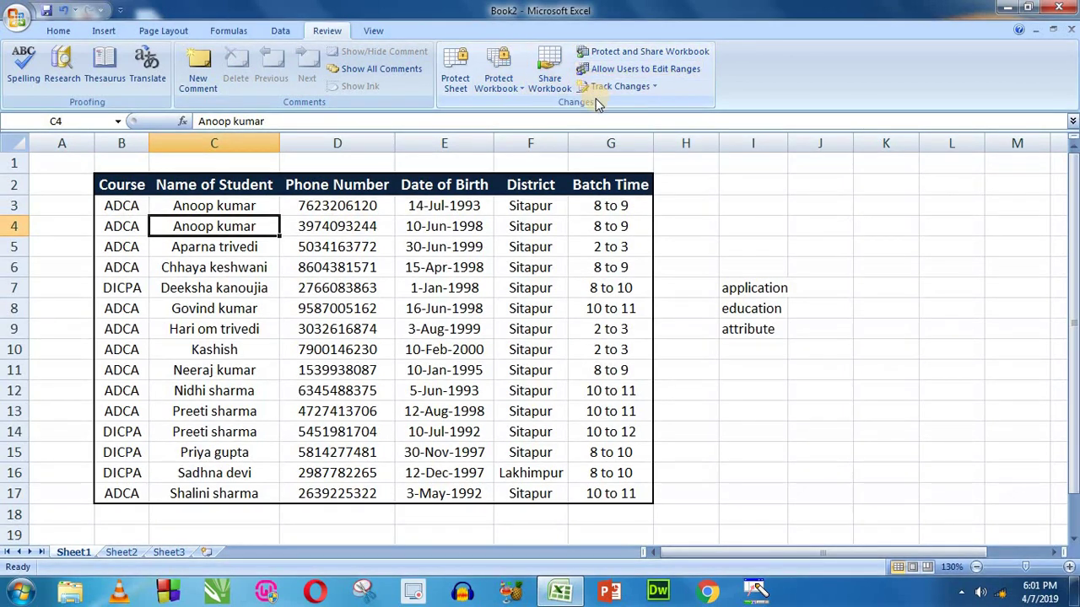
# - Clear the three test words from column I
pyautogui.moveTo(760, 270); pyautogui.dragTo(760, 352)
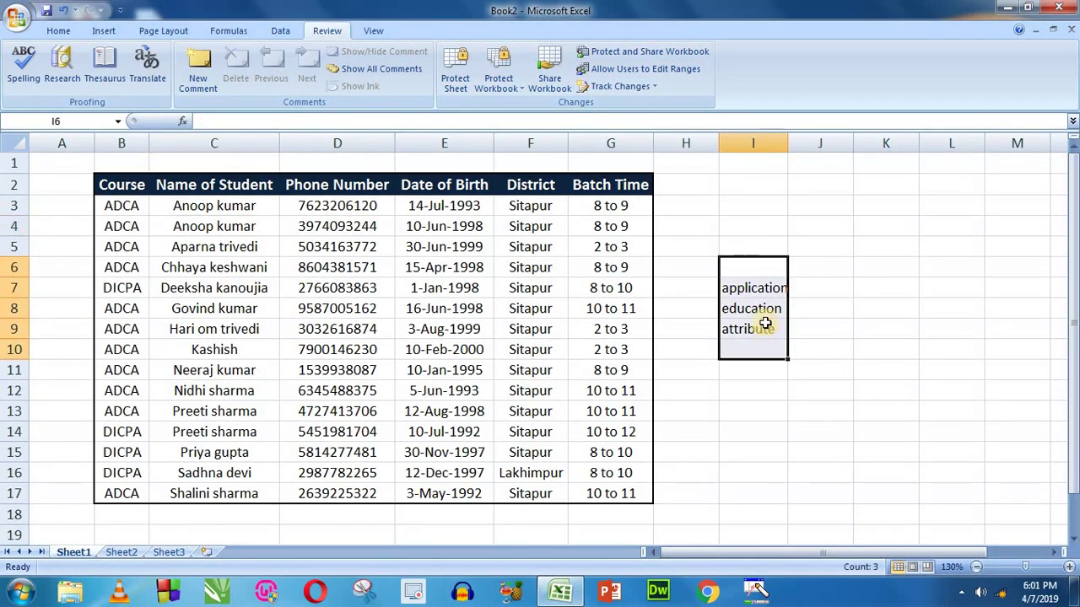
pyautogui.press('Delete')
pyautogui.click(751, 283)
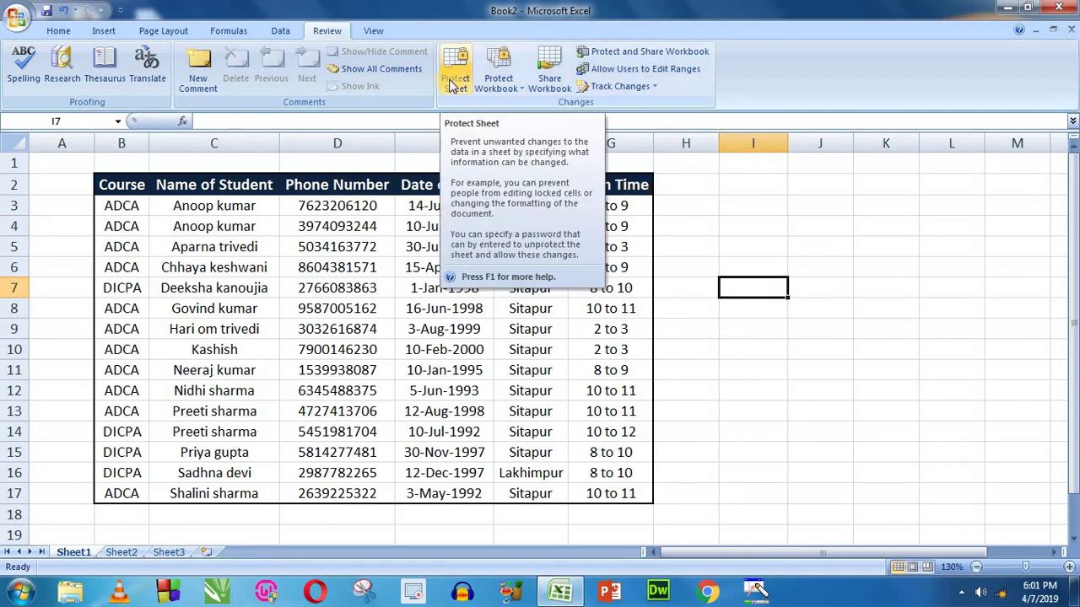
pyautogui.click(791, 289)
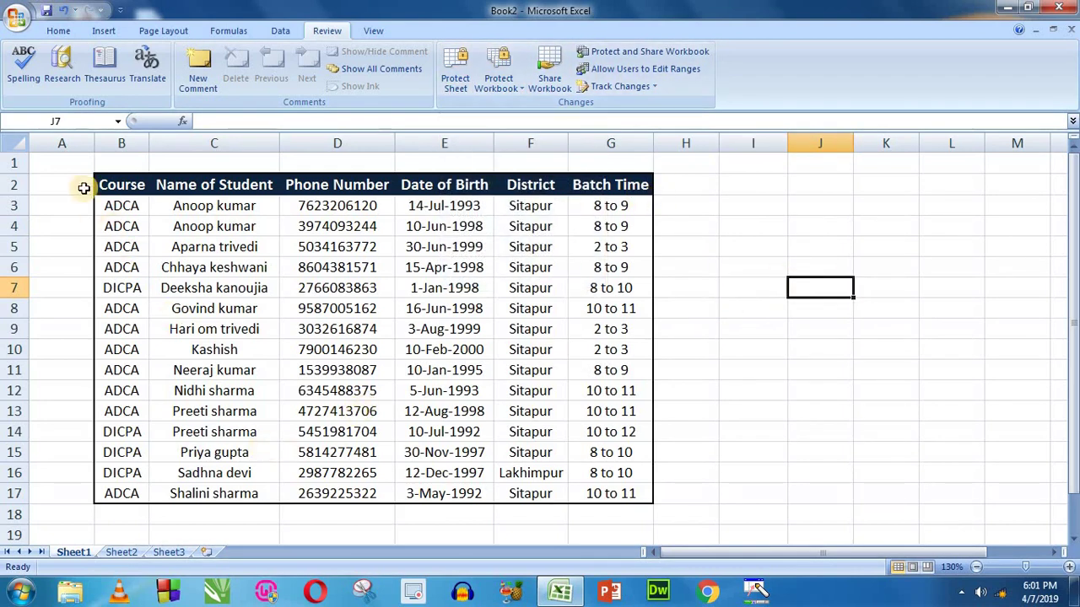
# - Check Sheet2, return to Sheet1, and select the empty cells beside the table
pyautogui.moveTo(83, 184); pyautogui.dragTo(648, 352)
pyautogui.click(645, 352)
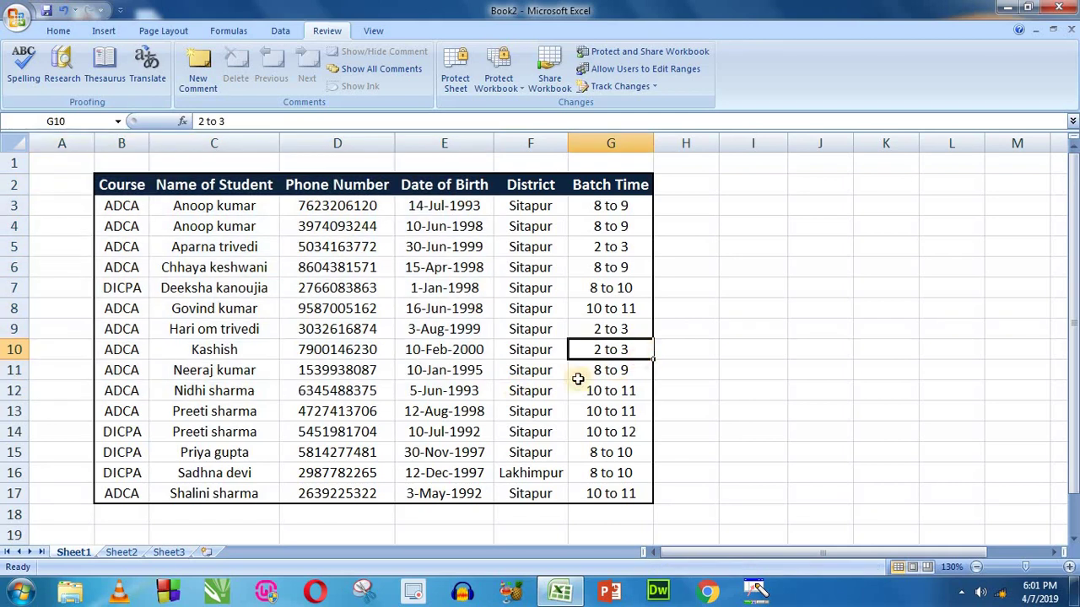
pyautogui.click(121, 552)
pyautogui.click(76, 553)
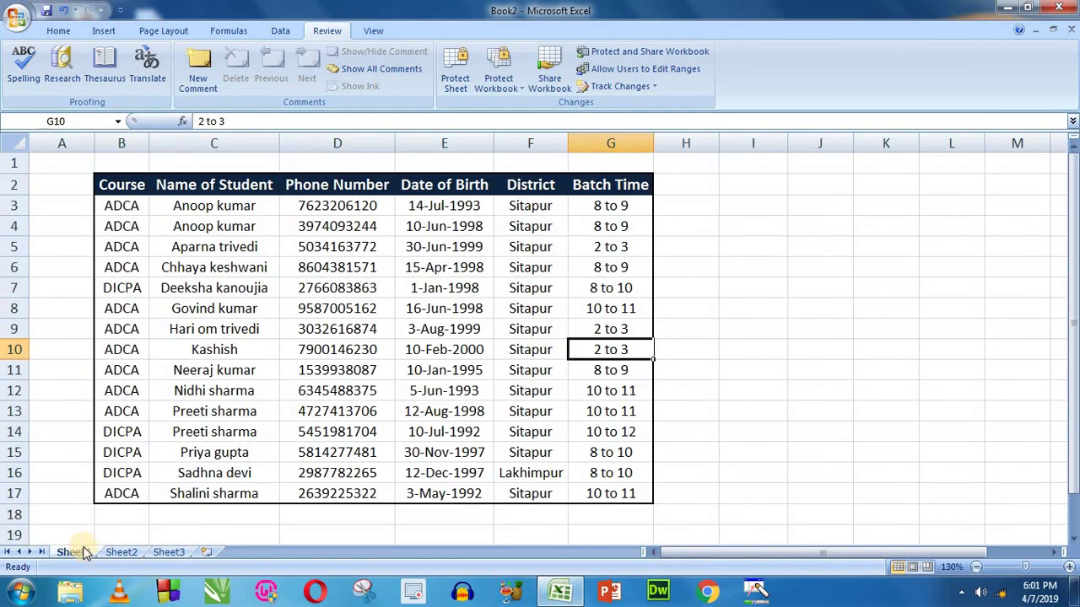
pyautogui.click(723, 261)
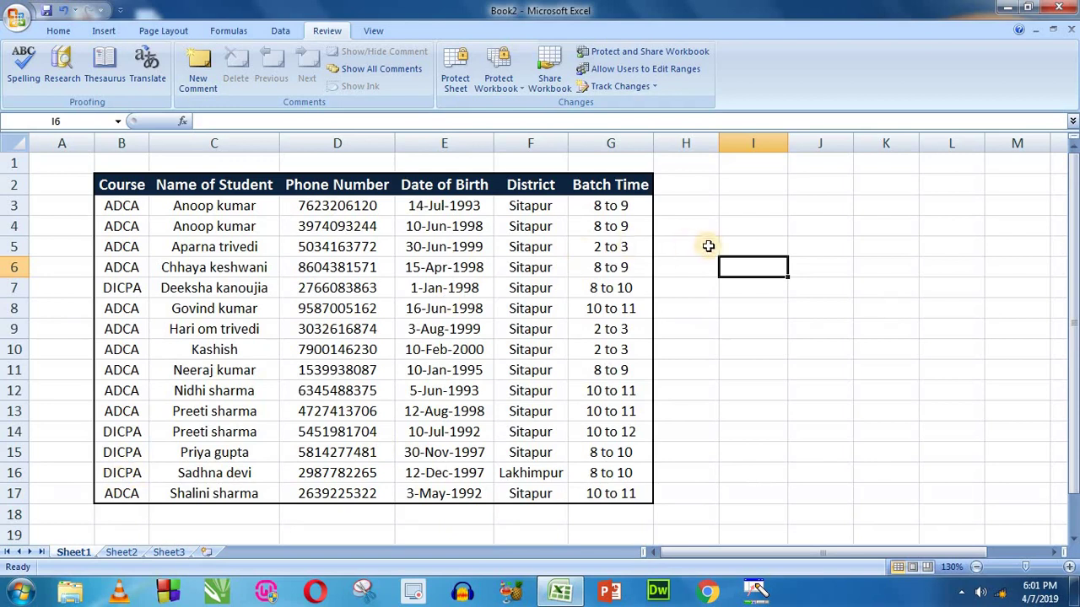
pyautogui.moveTo(705, 245); pyautogui.dragTo(785, 313)
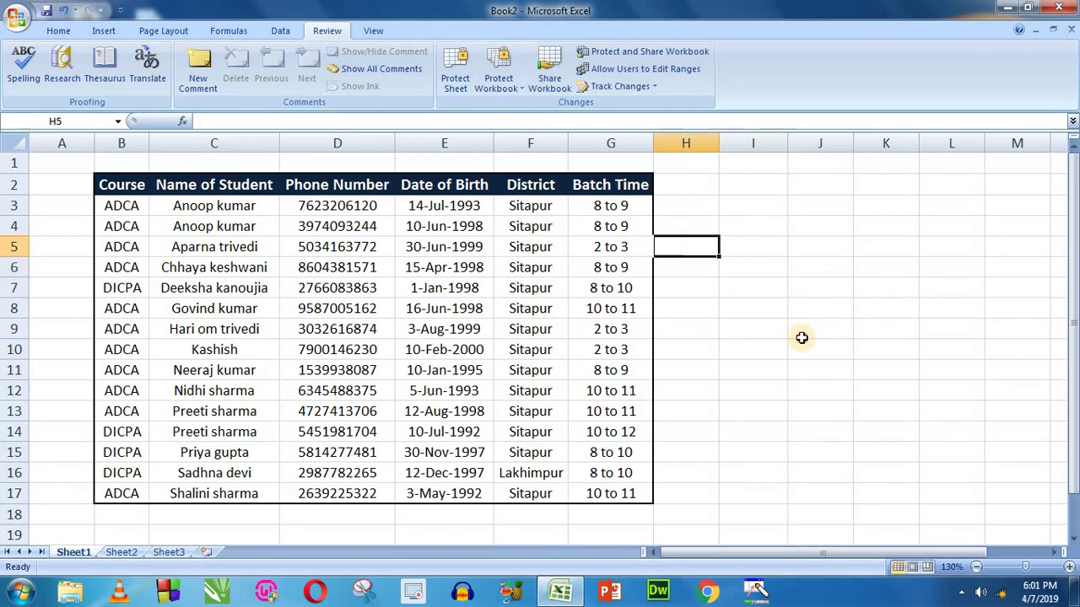
pyautogui.click(769, 300)
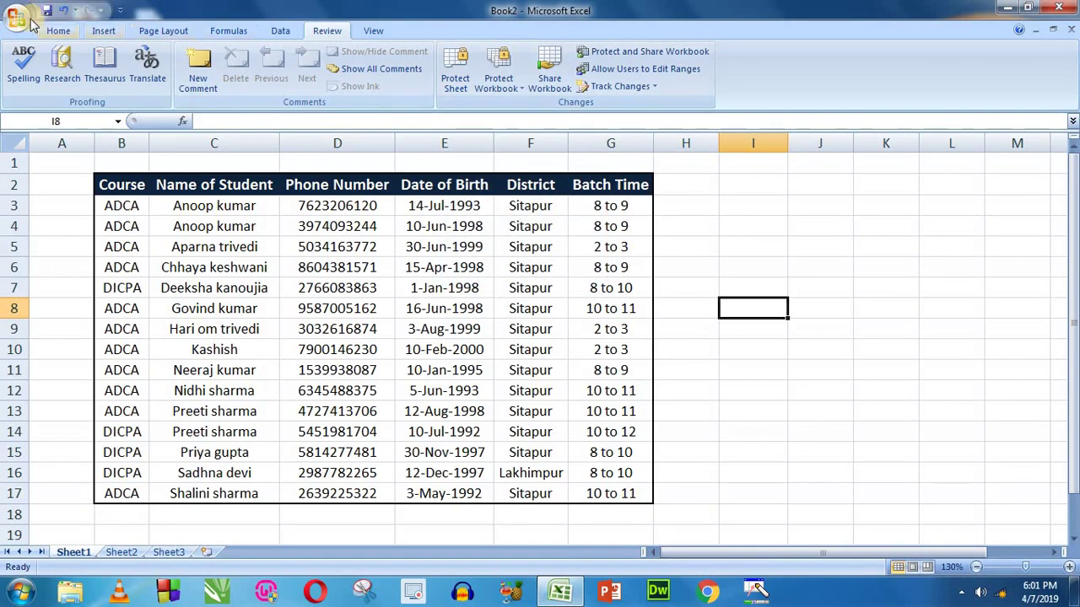
pyautogui.click(16, 17)
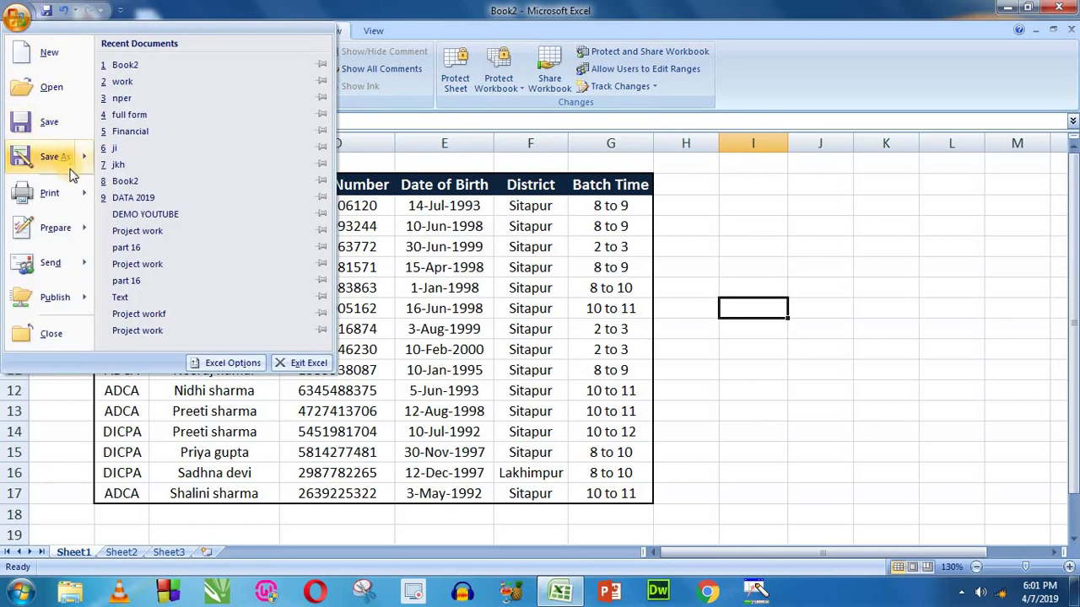
pyautogui.click(51, 158)
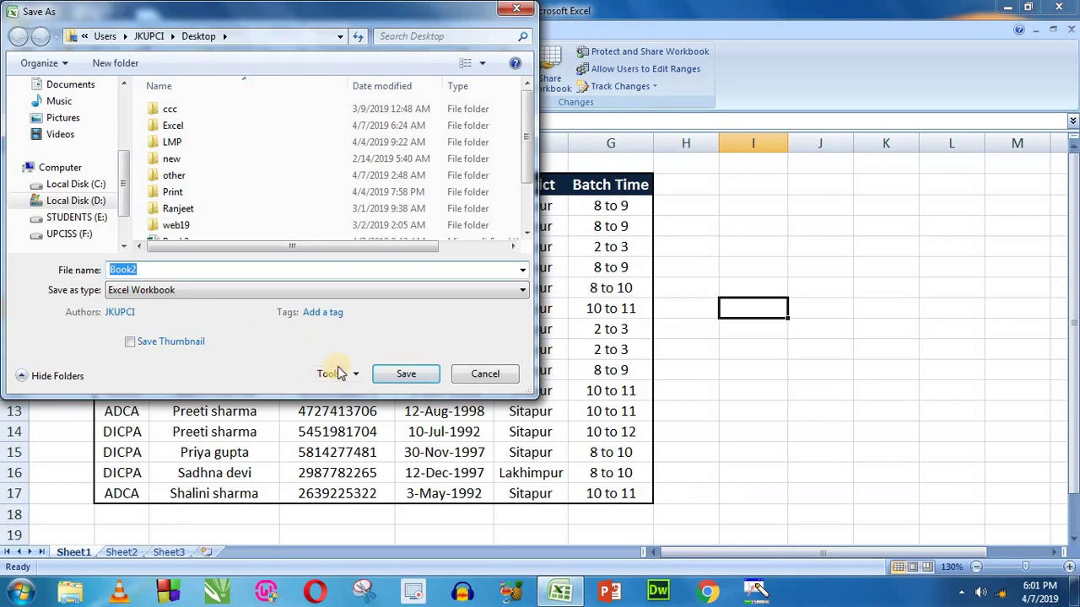
pyautogui.click(340, 373)
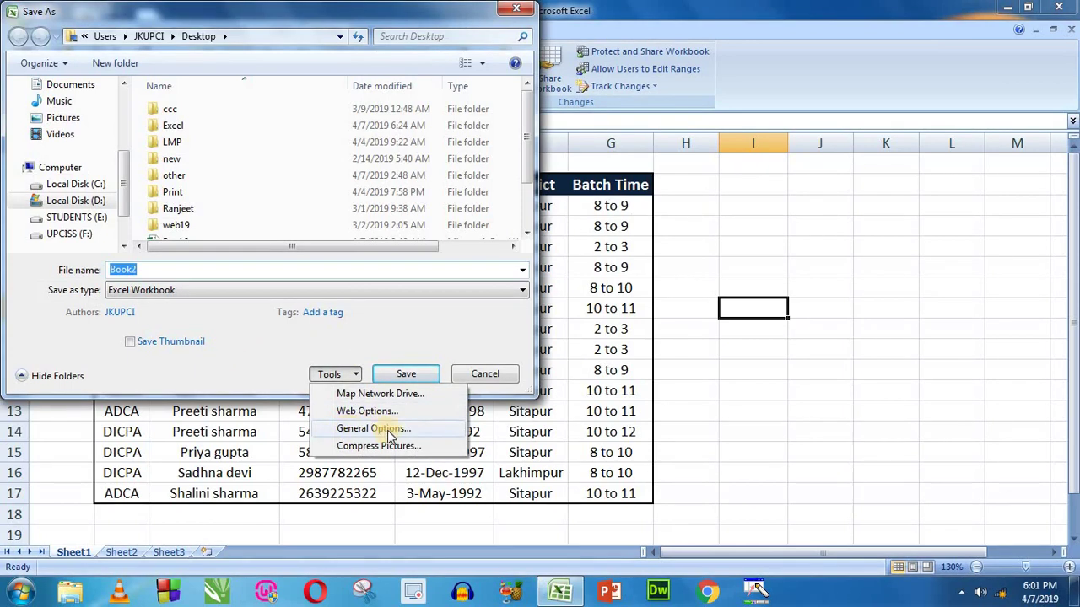
pyautogui.click(475, 324)
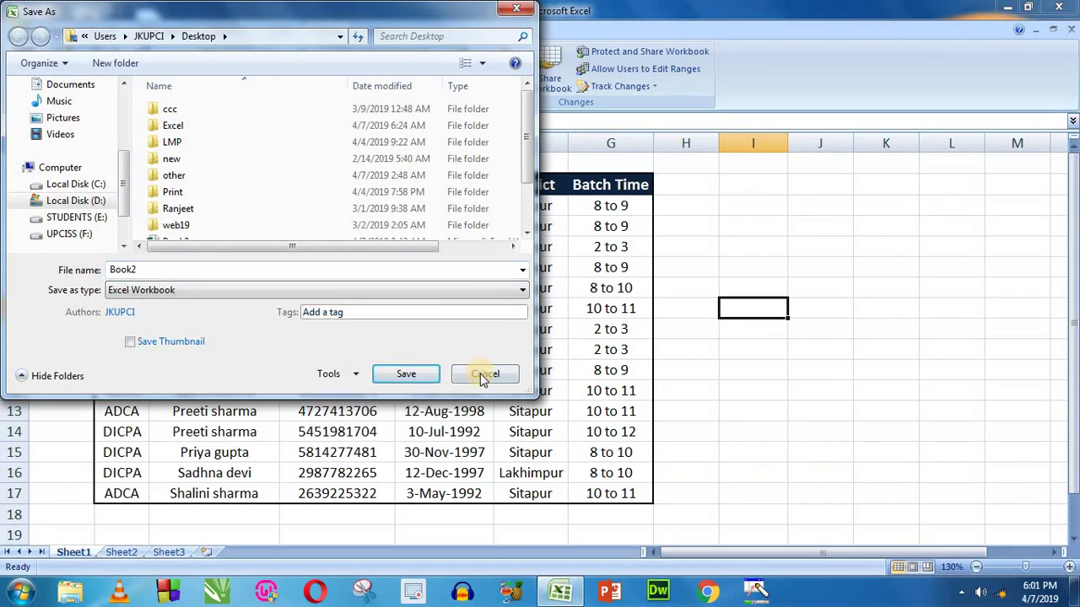
pyautogui.click(479, 372)
pyautogui.click(685, 354)
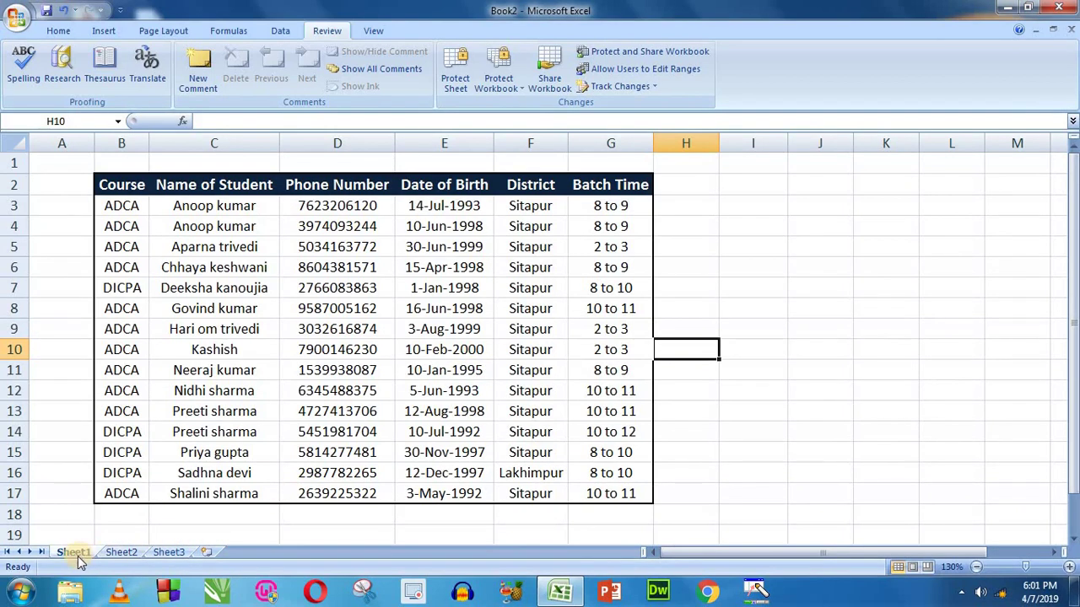
pyautogui.click(120, 552)
pyautogui.click(169, 552)
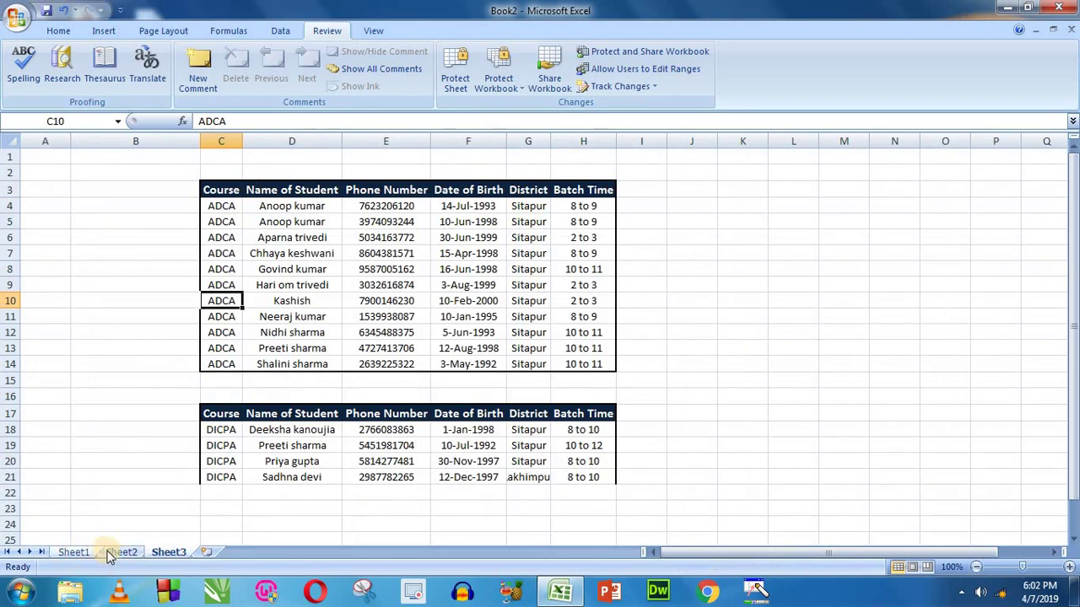
pyautogui.click(121, 552)
pyautogui.click(169, 552)
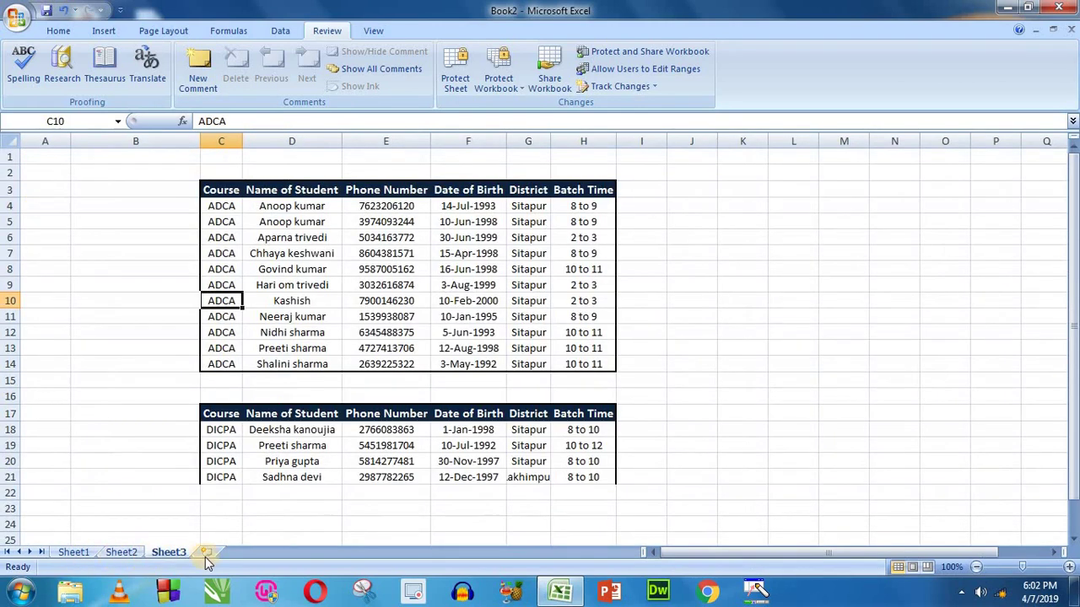
pyautogui.click(73, 552)
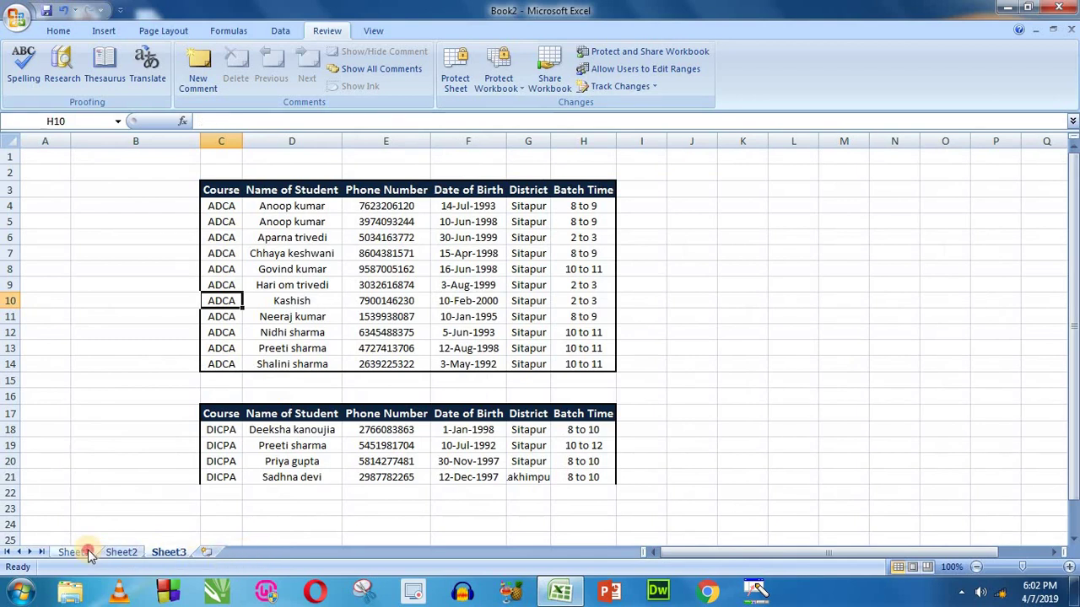
pyautogui.click(747, 268)
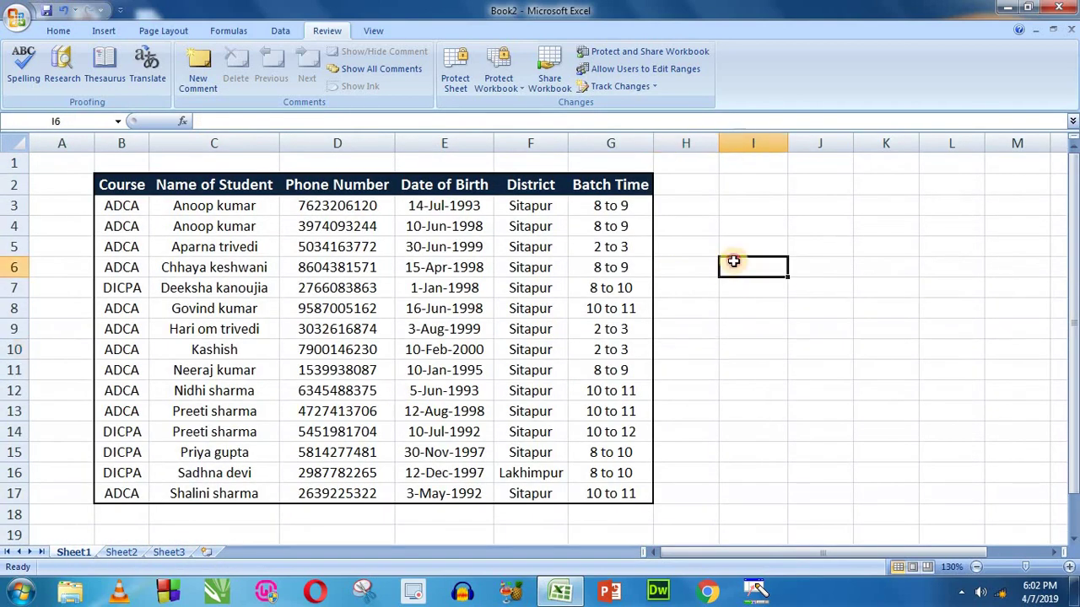
# - Protect Sheet1 with a password, entering it twice to confirm
pyautogui.click(459, 67)
pyautogui.moveTo(763, 11); pyautogui.dragTo(748, 109)
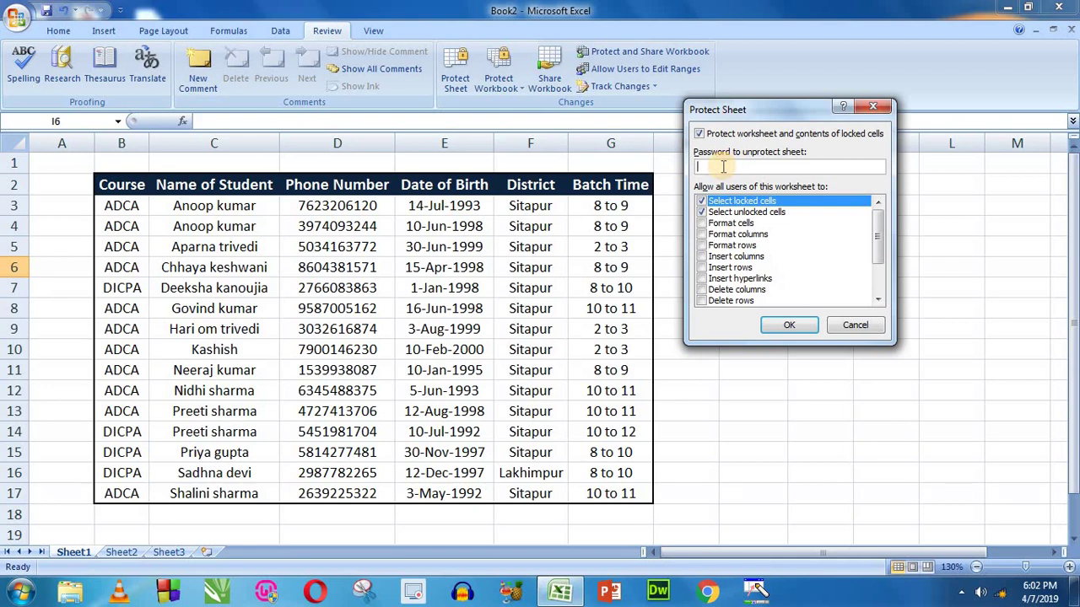
pyautogui.write('1')
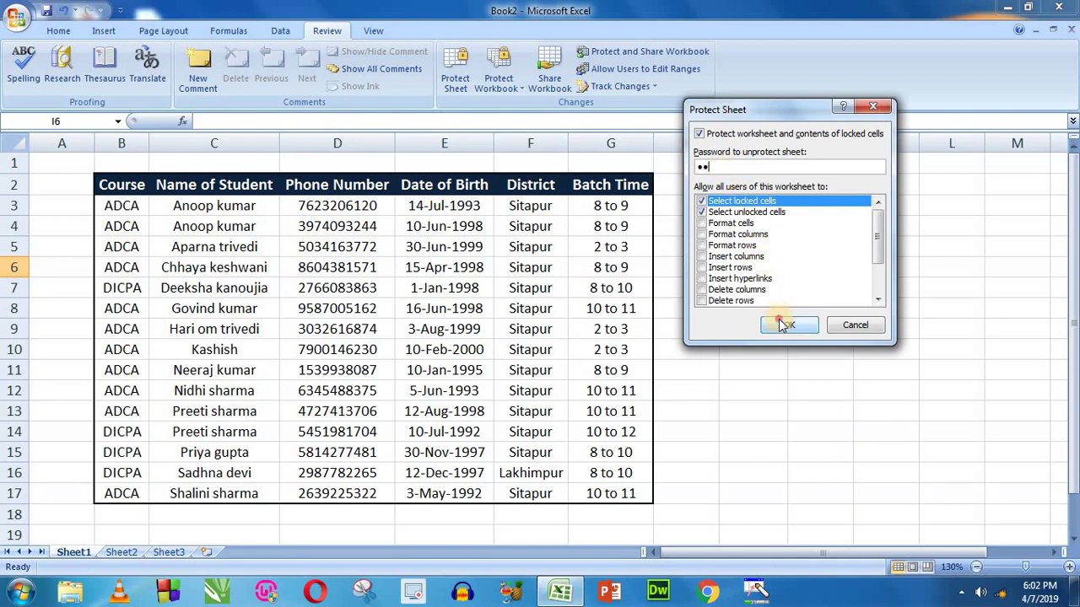
pyautogui.click(782, 325)
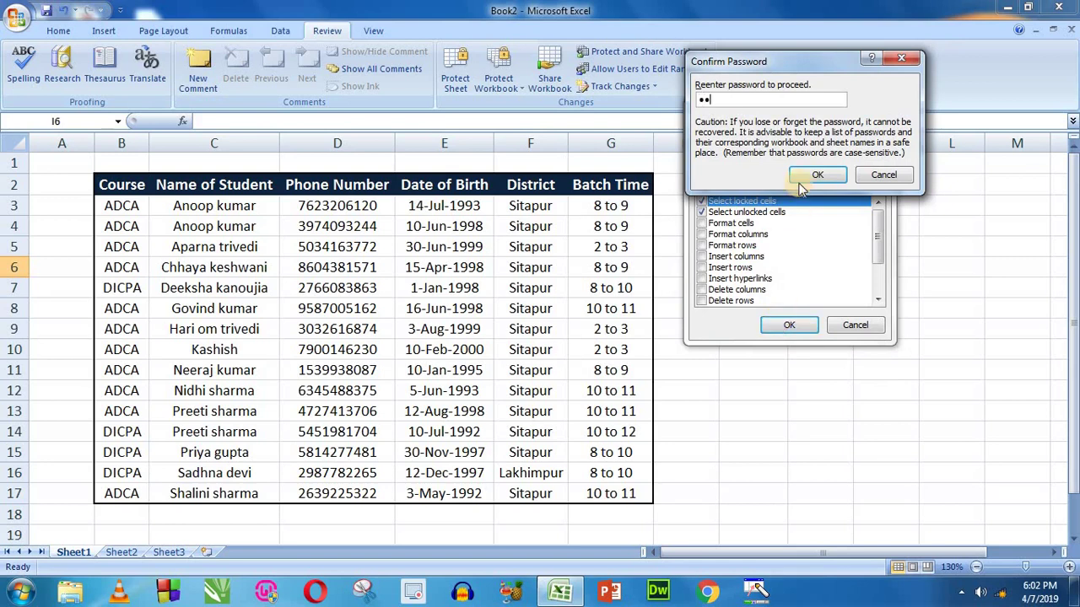
pyautogui.write('1')
pyautogui.click(818, 174)
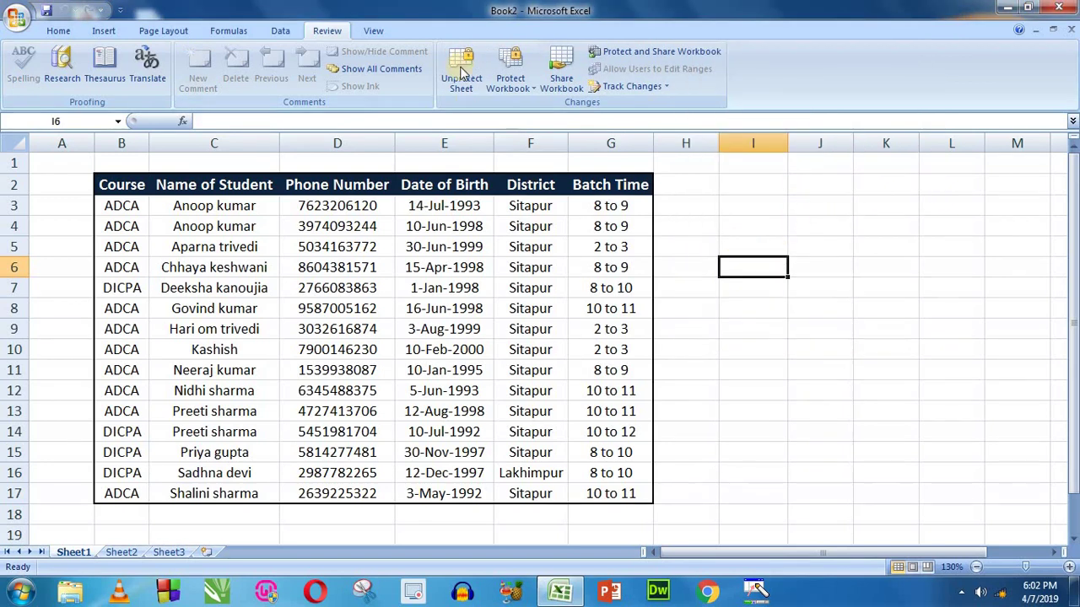
# - Try editing J10, G7 and I6, dismissing each protected-cell warning
pyautogui.click(793, 349)
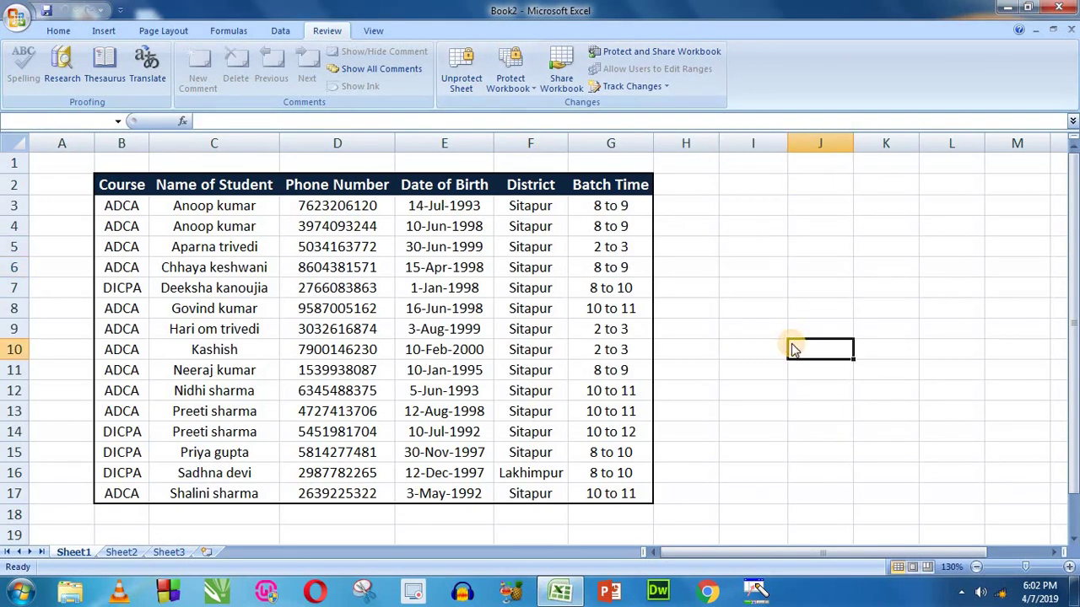
pyautogui.doubleClick(793, 350)
pyautogui.click(558, 343)
pyautogui.doubleClick(611, 288)
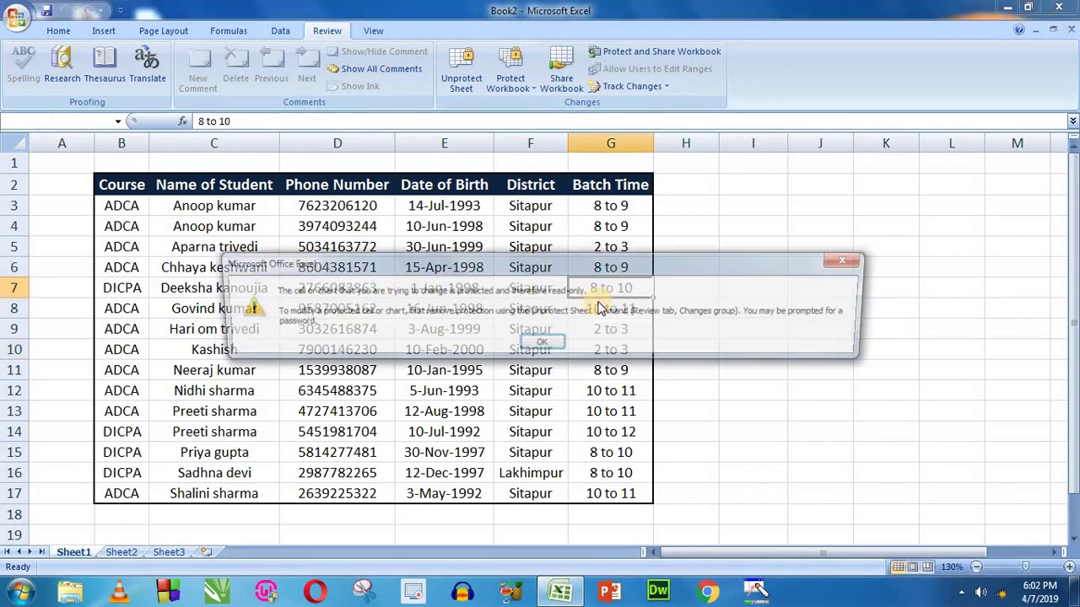
pyautogui.click(543, 343)
pyautogui.doubleClick(764, 271)
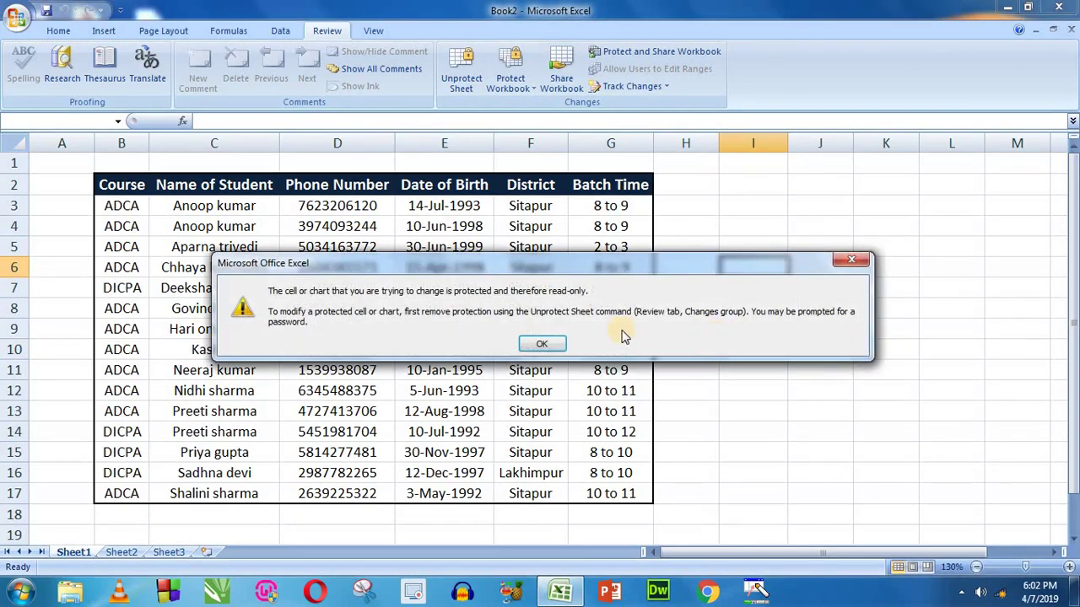
pyautogui.click(548, 342)
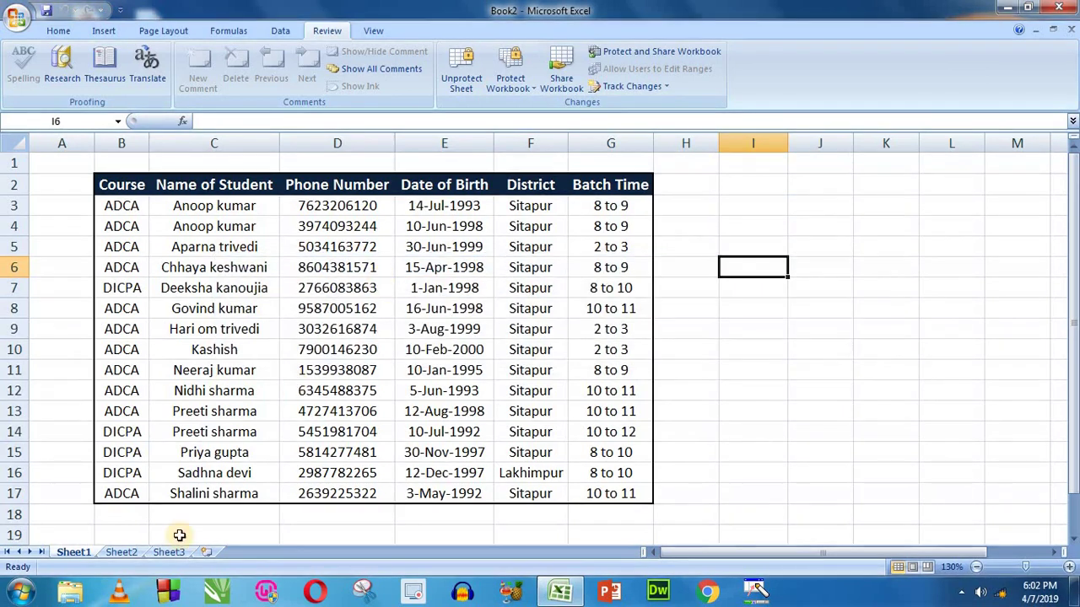
# - On Sheet2, type and clear test text in G11, then return to Sheet1
pyautogui.click(122, 552)
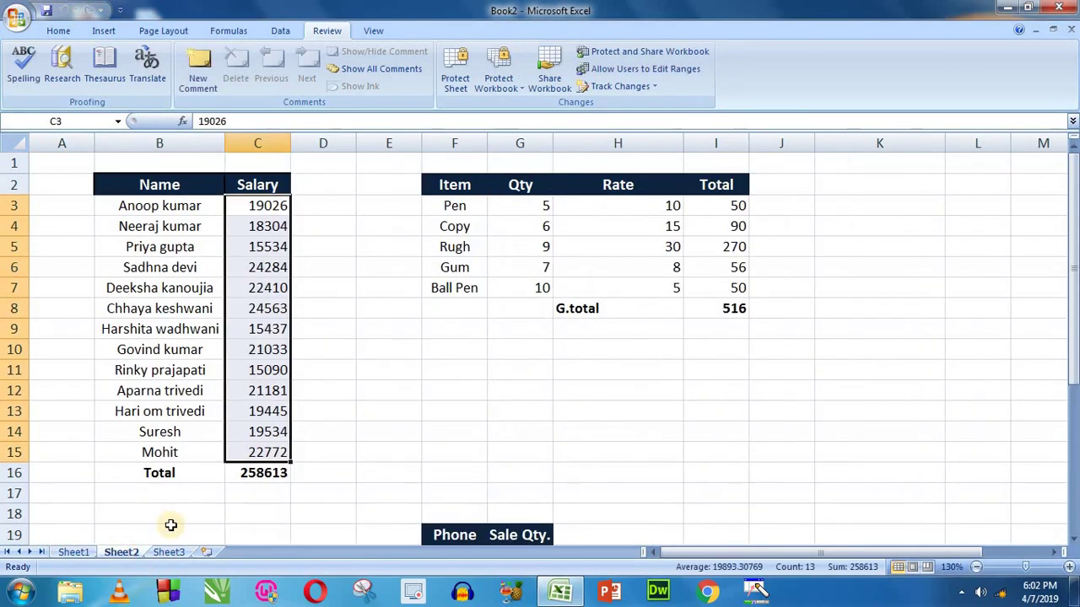
pyautogui.click(401, 353)
pyautogui.click(490, 365)
pyautogui.write('cvbh')
pyautogui.click(560, 384)
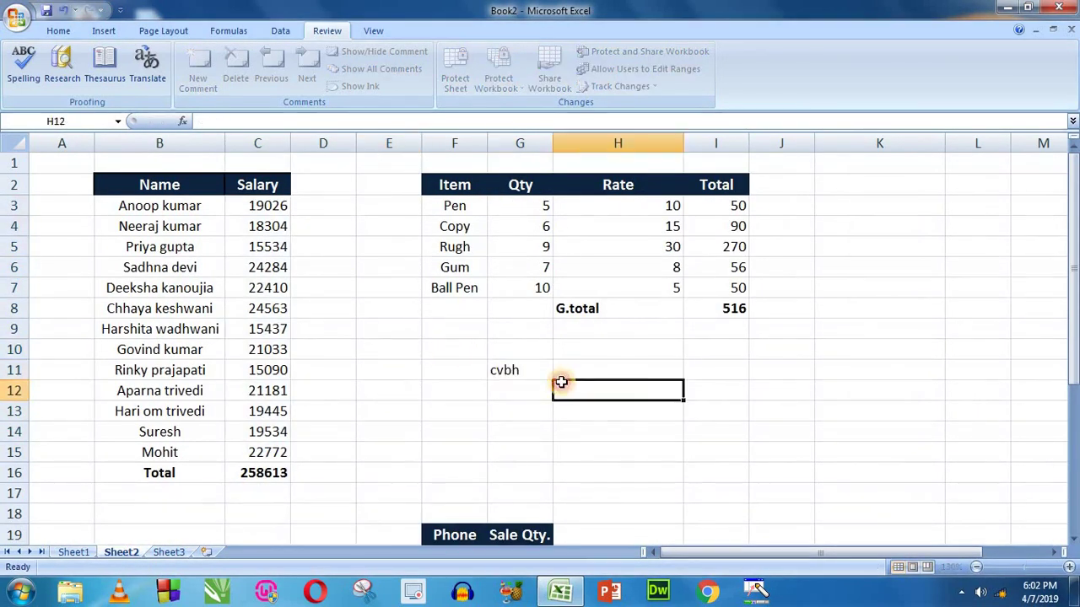
pyautogui.click(506, 368)
pyautogui.write('kl')
pyautogui.click(578, 388)
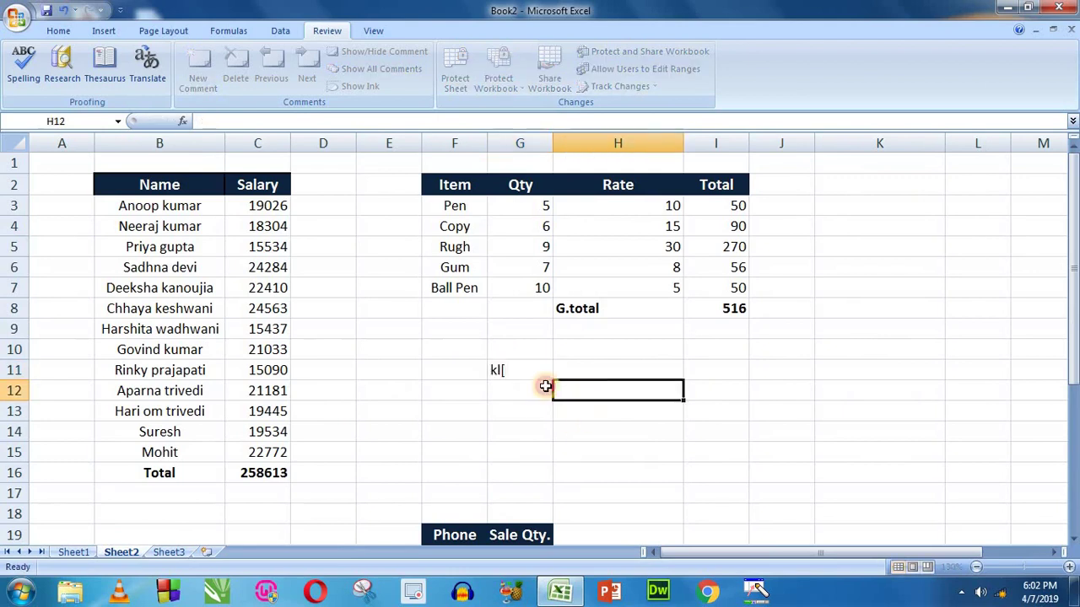
pyautogui.click(508, 374)
pyautogui.press('Delete')
pyautogui.click(491, 389)
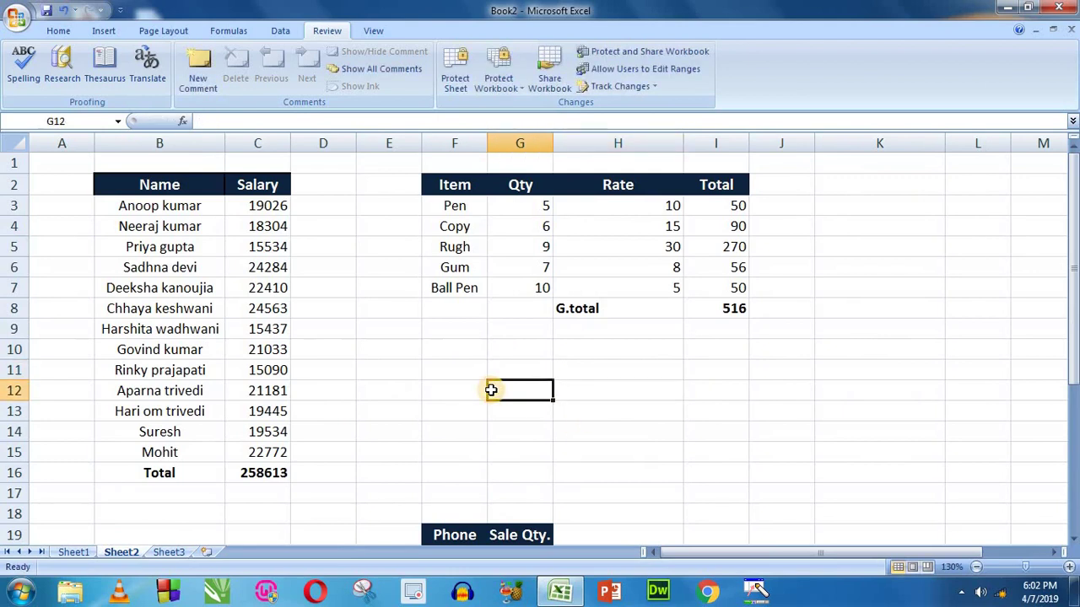
pyautogui.click(73, 553)
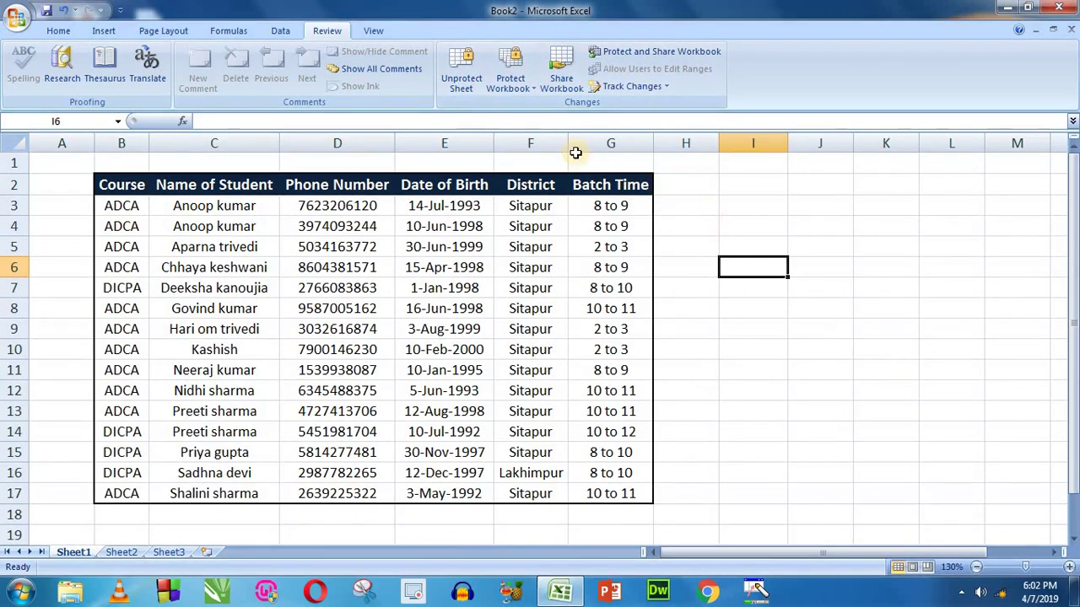
# - Unprotect Sheet1 by entering its password
pyautogui.click(465, 72)
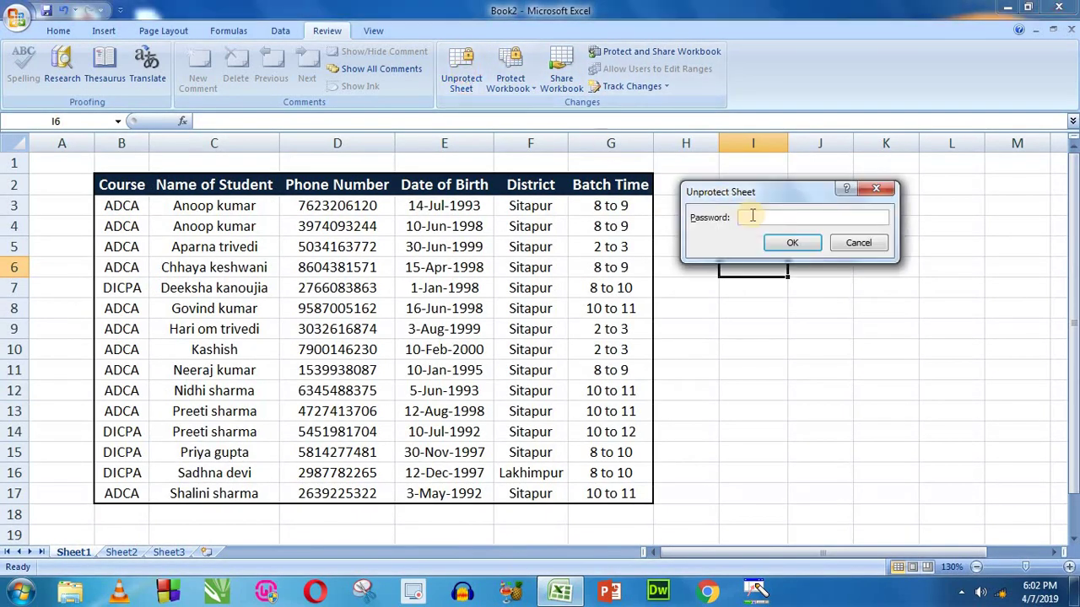
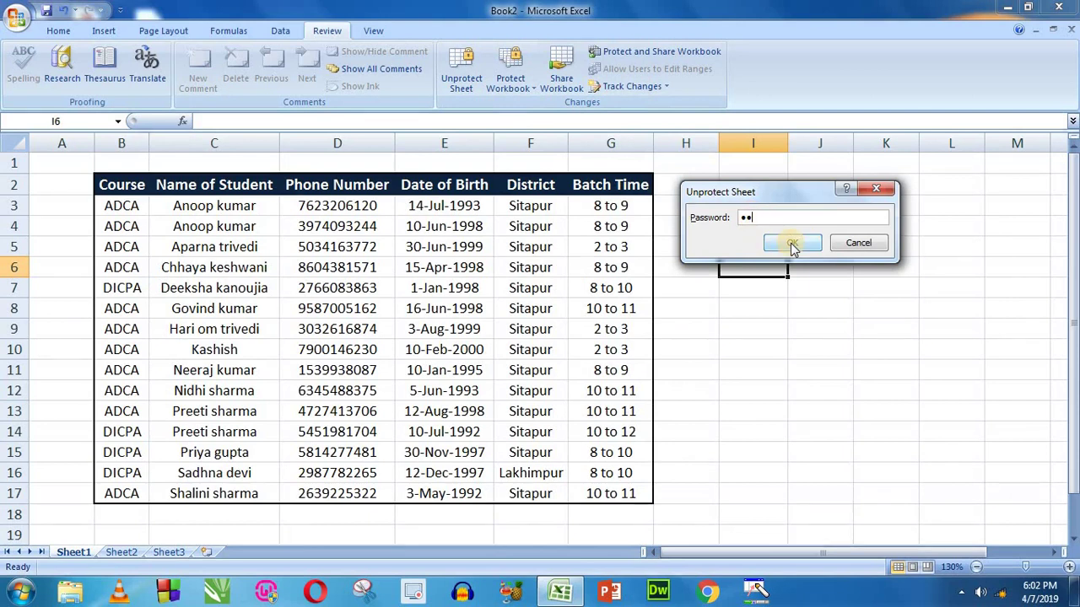
pyautogui.click(792, 242)
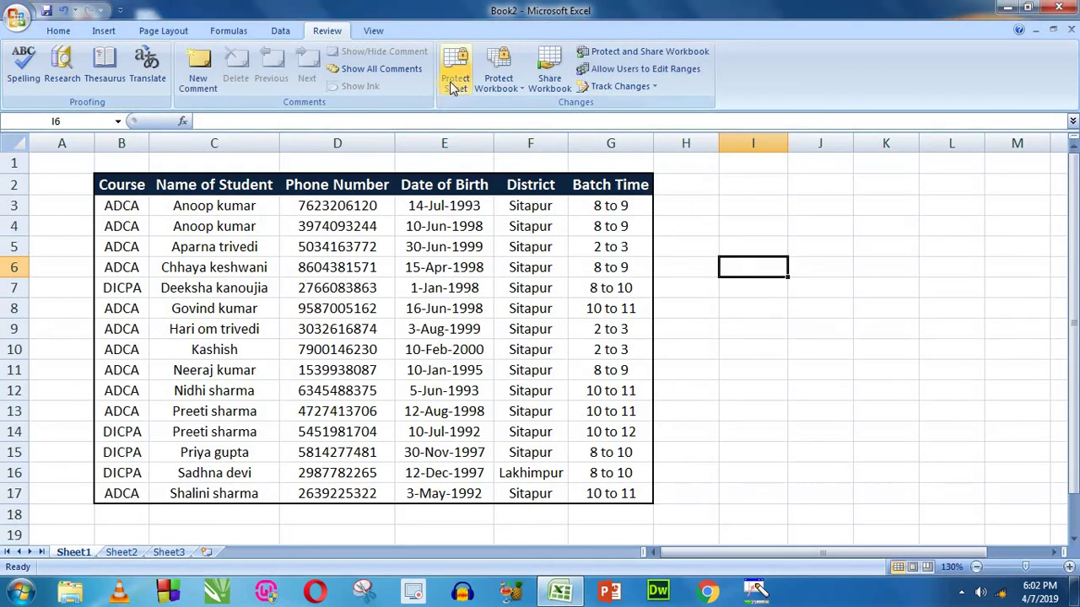
# - Type the test entry 'htr' in I10, then delete it
pyautogui.click(726, 341)
pyautogui.write('htr')
pyautogui.click(776, 265)
pyautogui.click(759, 348)
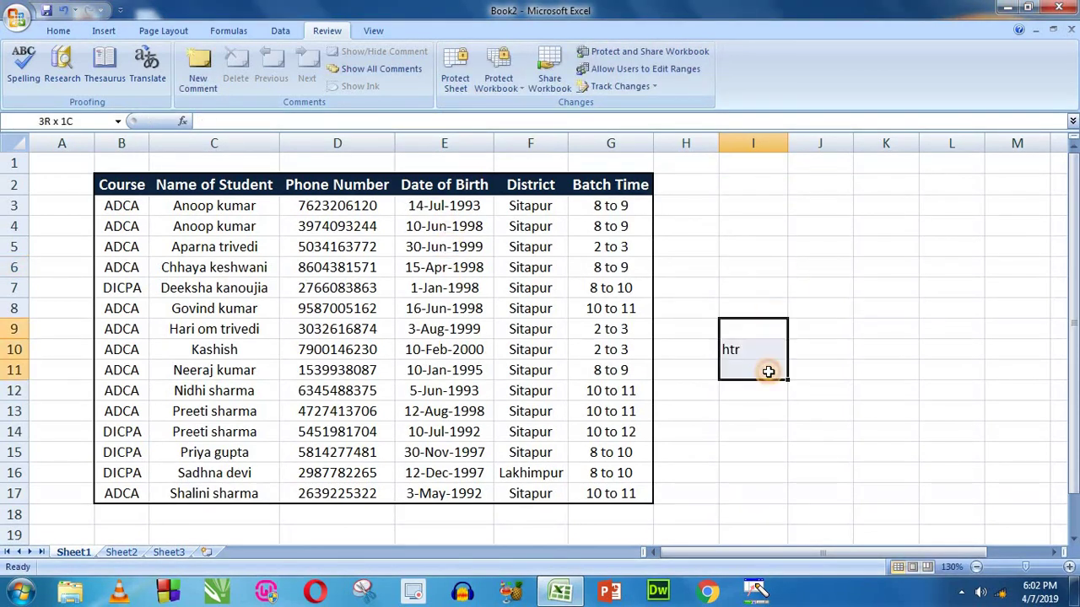
pyautogui.press('Delete')
pyautogui.click(751, 310)
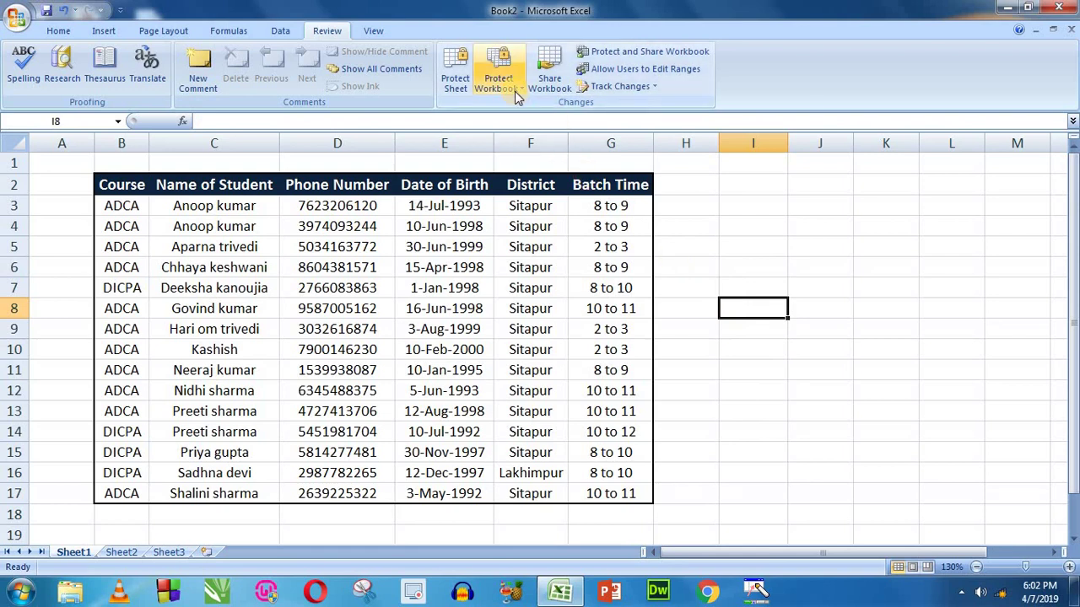
# - Check the Protect Workbook options, select empty cells around I4:J7, then reopen Protect Workbook
pyautogui.click(515, 96)
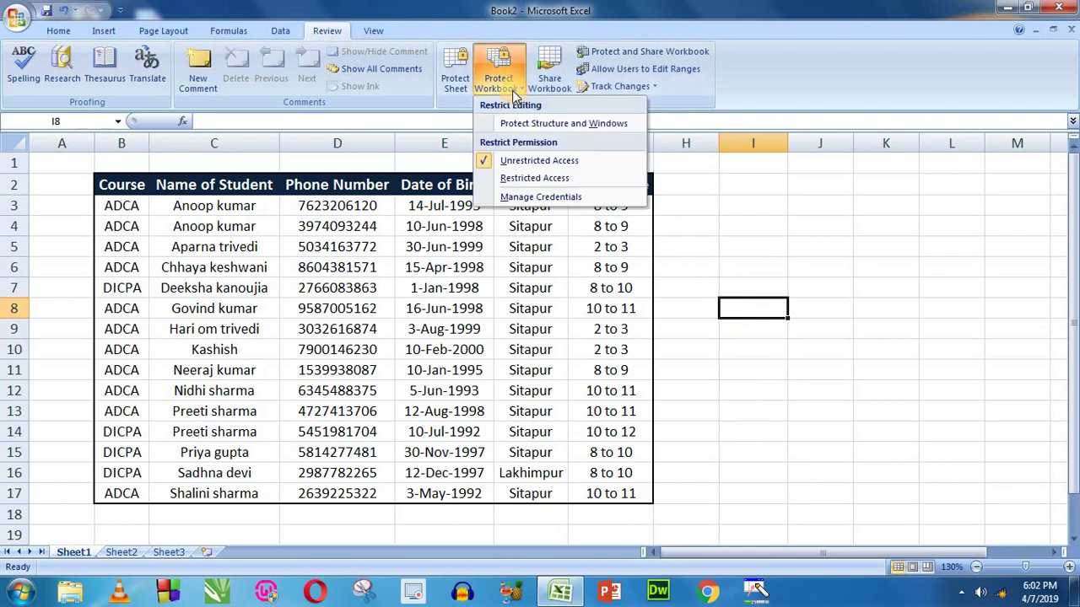
pyautogui.click(749, 287)
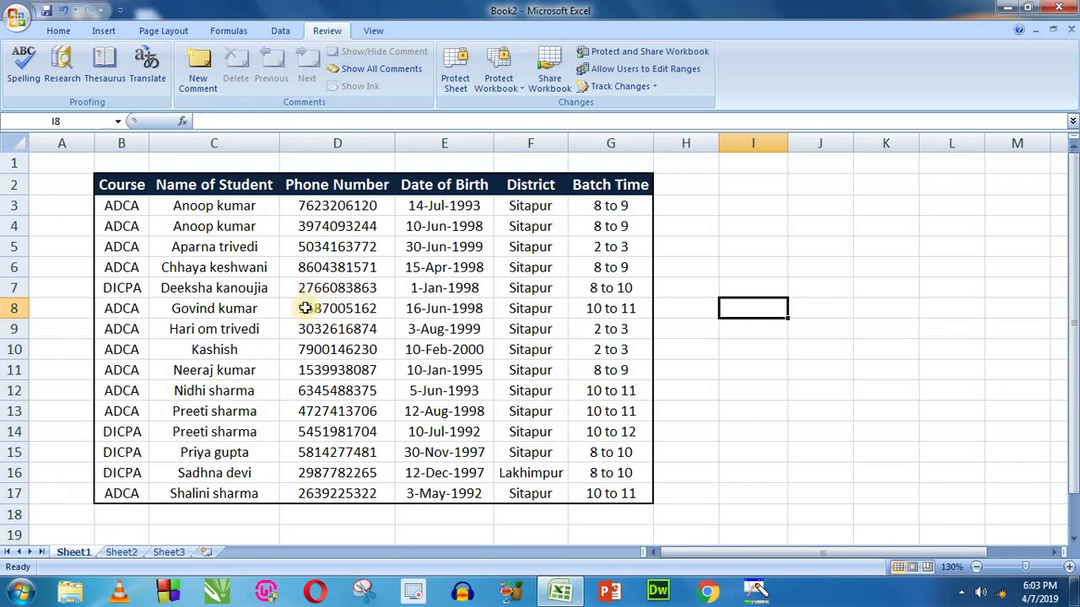
pyautogui.moveTo(727, 228); pyautogui.dragTo(800, 291)
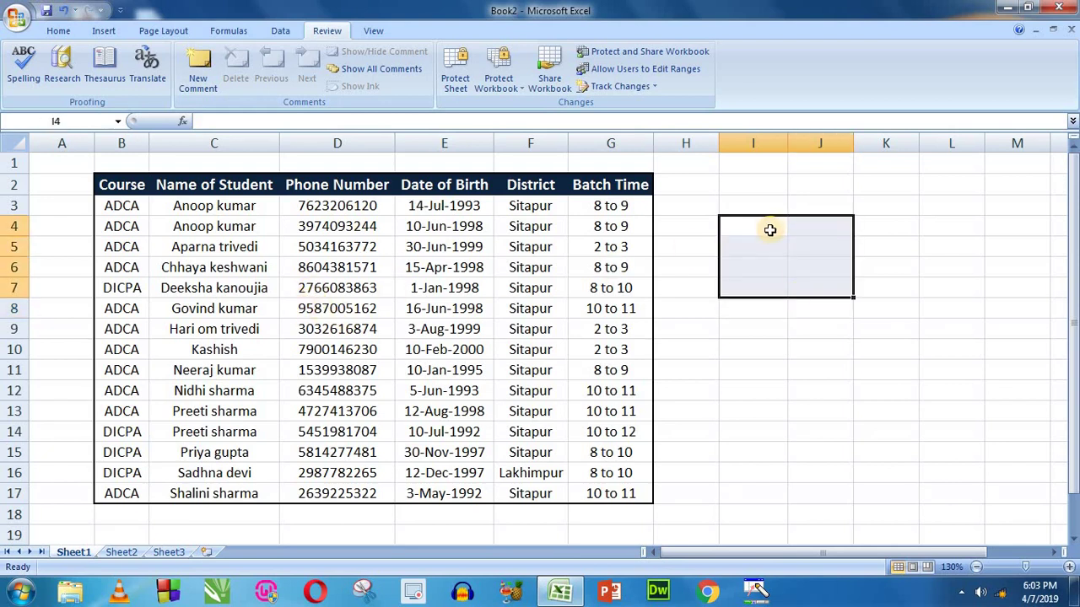
pyautogui.moveTo(760, 241); pyautogui.dragTo(771, 277)
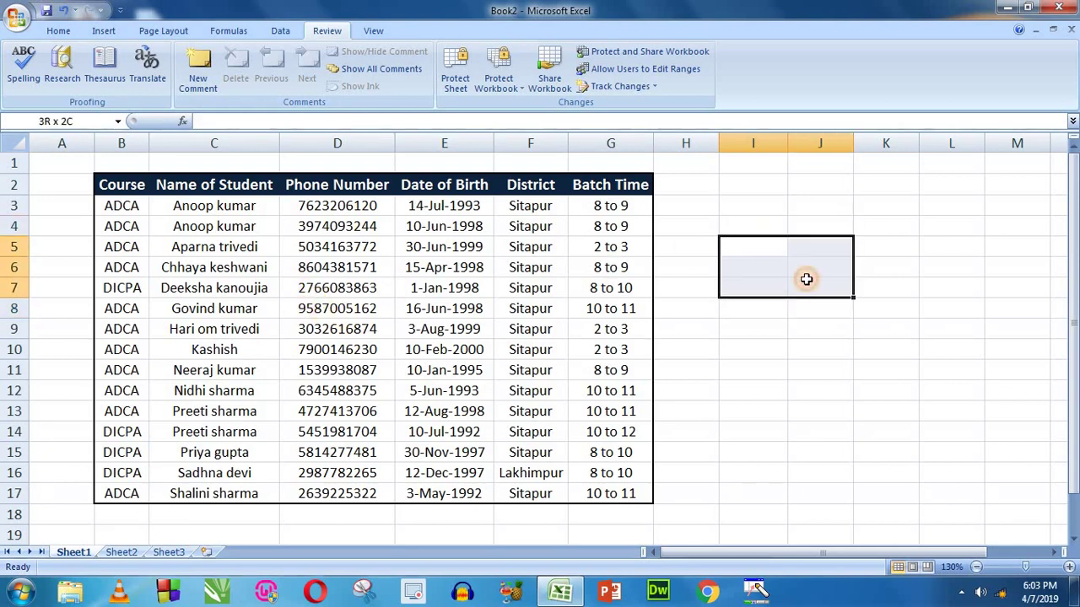
pyautogui.click(750, 371)
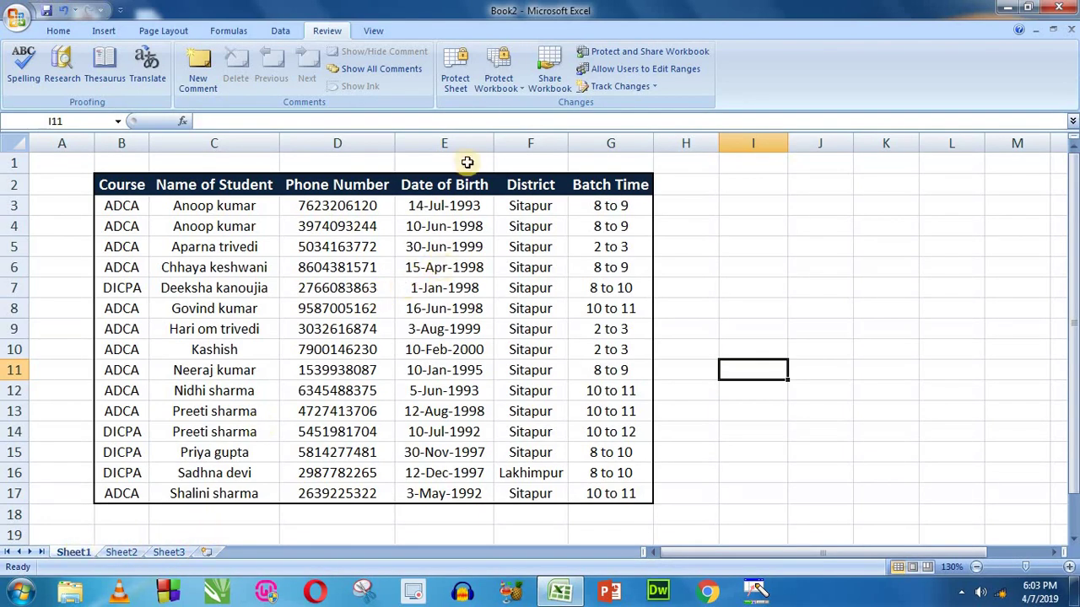
pyautogui.click(518, 88)
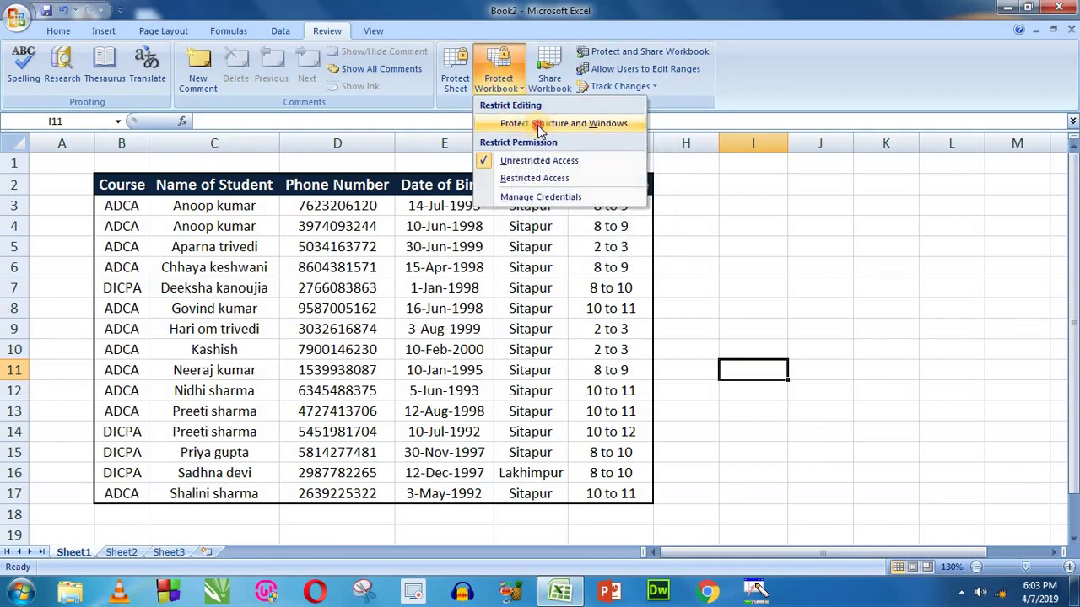
# - Protect the workbook's structure and windows with a confirmed password
pyautogui.click(539, 126)
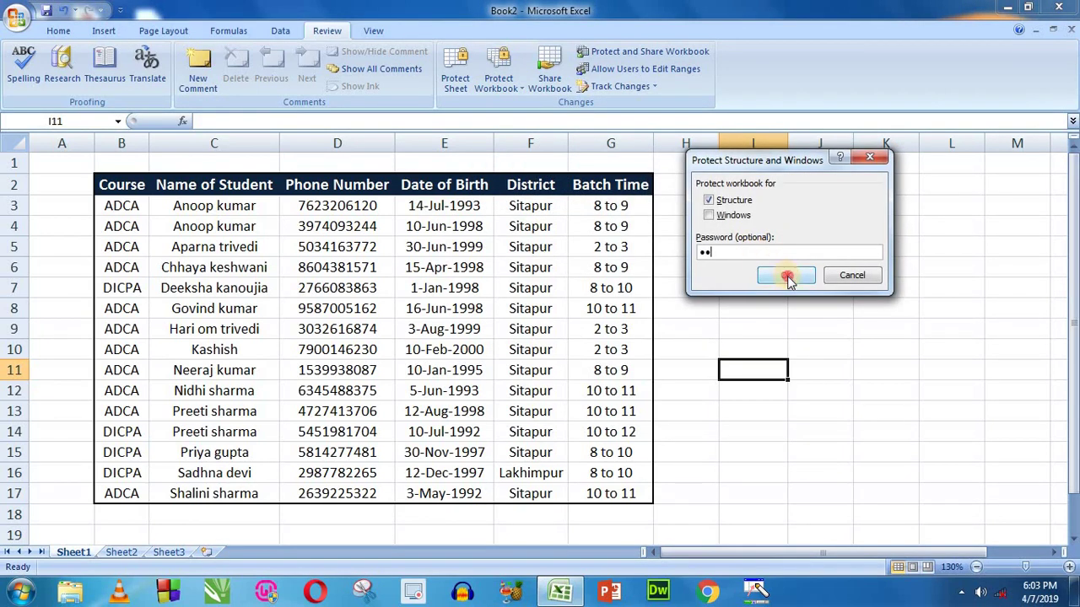
pyautogui.click(784, 274)
pyautogui.write('1')
pyautogui.click(792, 273)
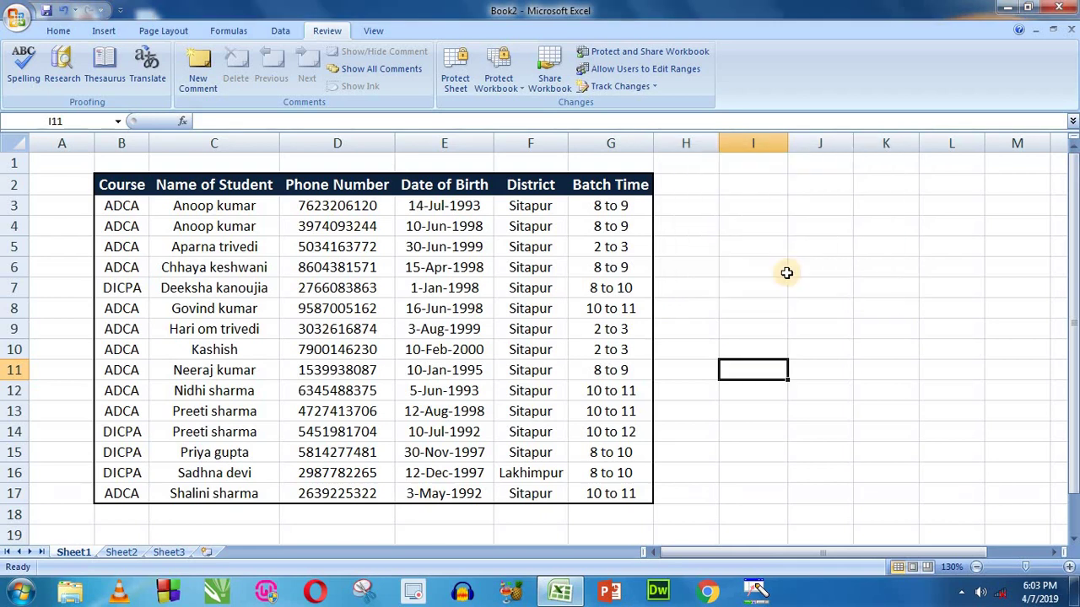
# - Confirm cells stay editable by typing test text 'ygjygj' into I6
pyautogui.click(741, 270)
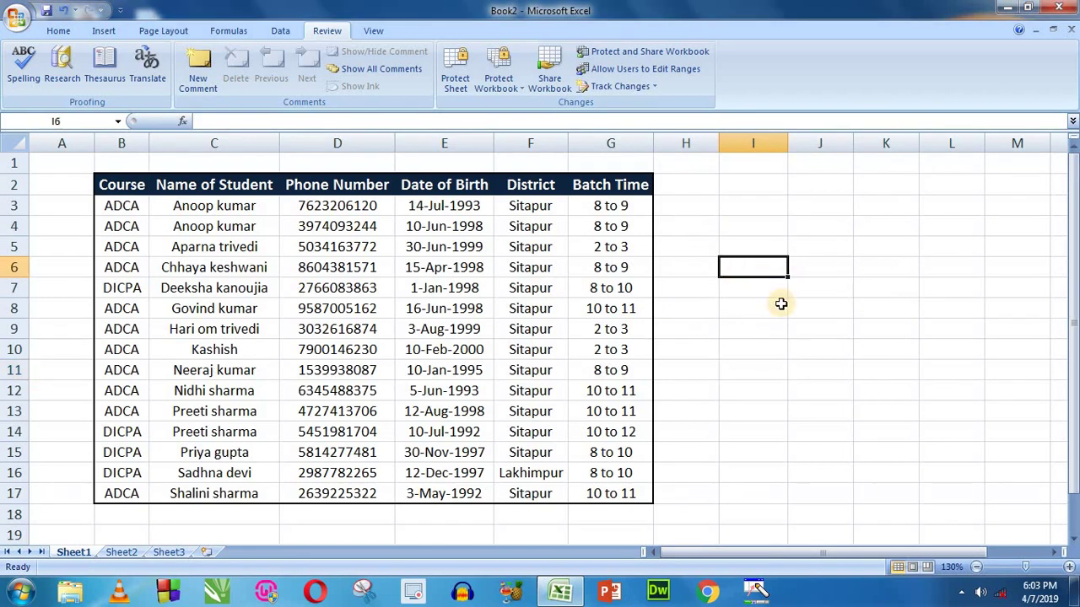
pyautogui.write('ygjygj')
pyautogui.click(781, 325)
pyautogui.click(767, 268)
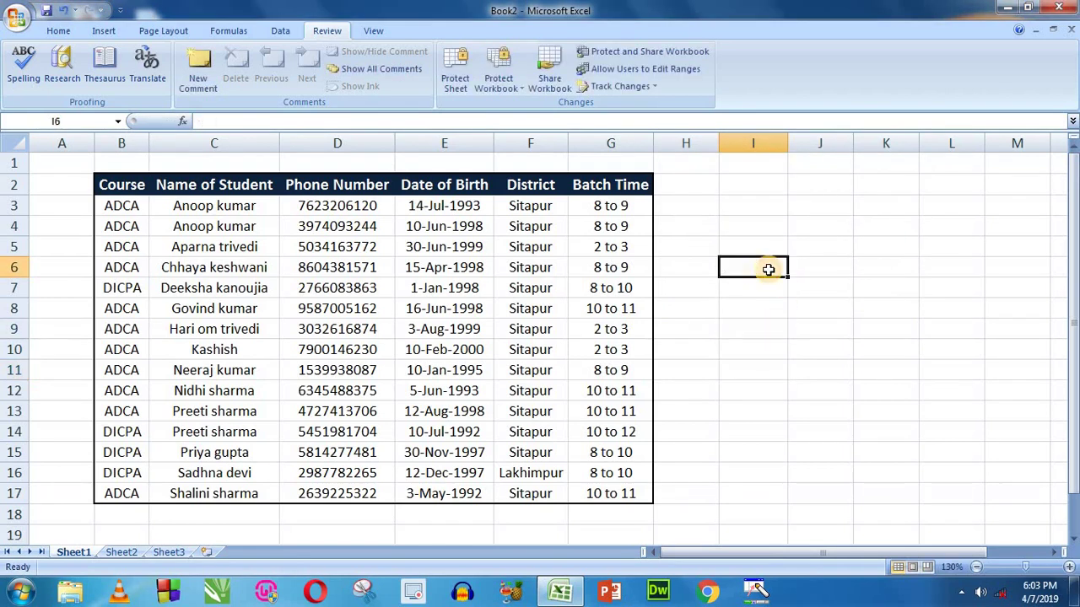
# - Try renaming Sheet2 and check its tab menu, confirming sheet actions are blocked
pyautogui.doubleClick(123, 553)
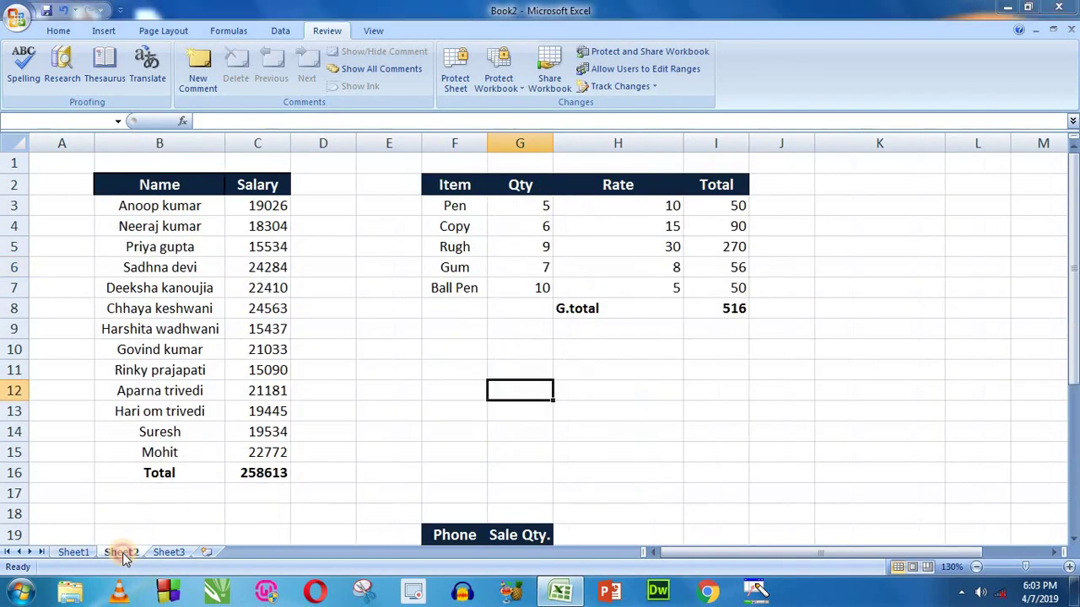
pyautogui.click(544, 335)
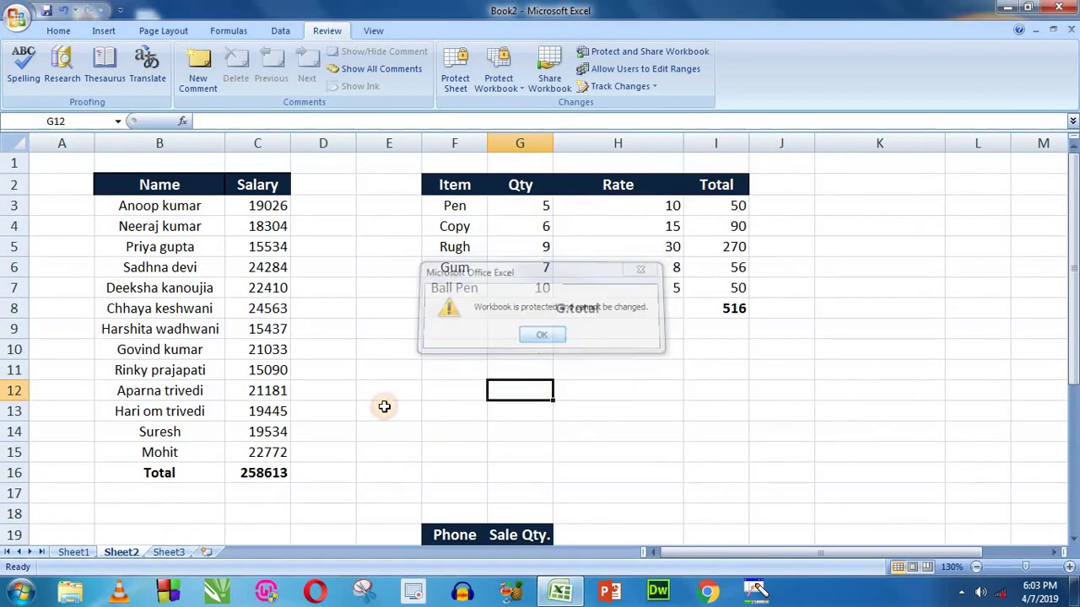
pyautogui.rightClick(124, 555)
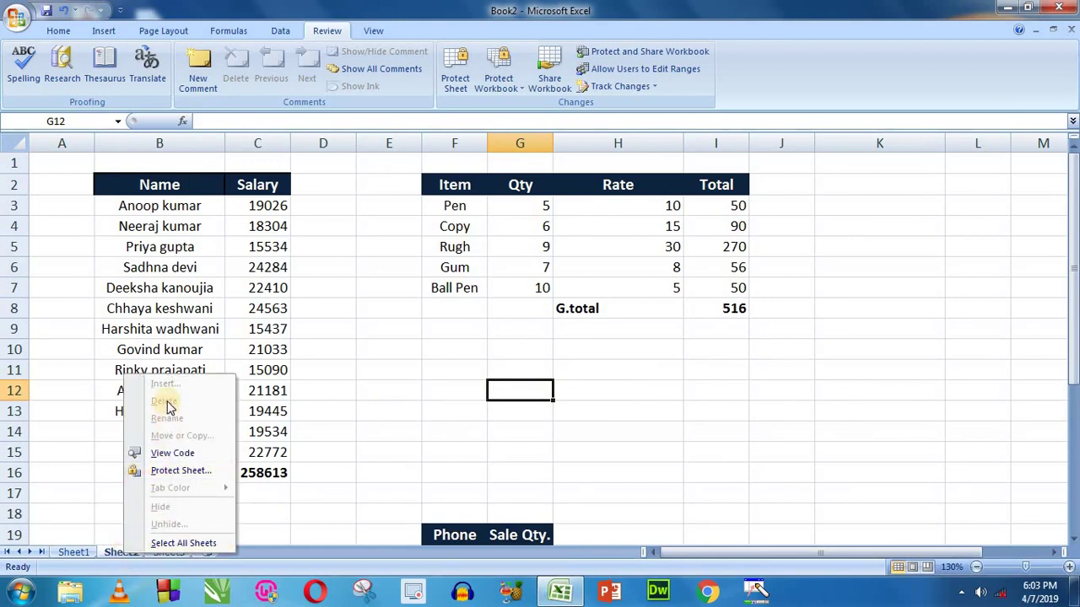
pyautogui.click(283, 503)
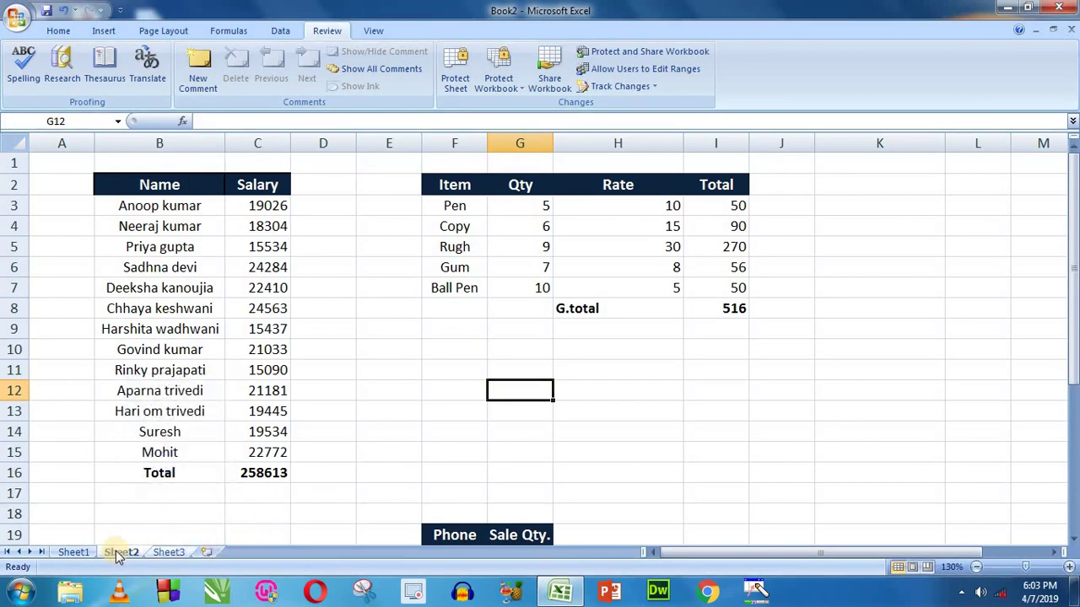
# - Type test text 'ftgh' into E12 on Sheet2, delete it, and return to Sheet1
pyautogui.click(393, 393)
pyautogui.write('ftgh')
pyautogui.click(481, 401)
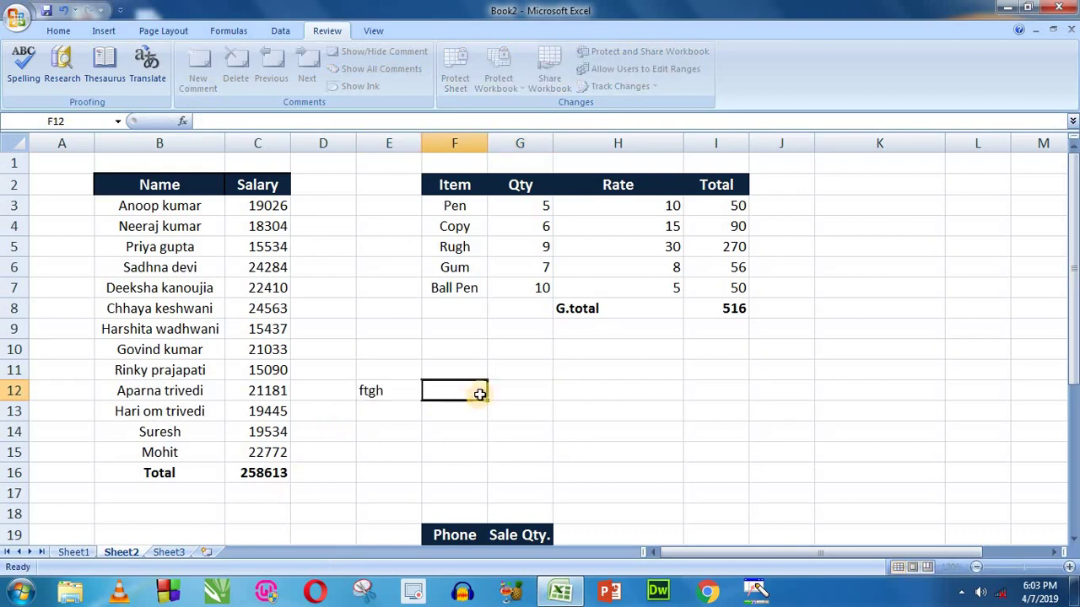
pyautogui.click(395, 393)
pyautogui.press('Delete')
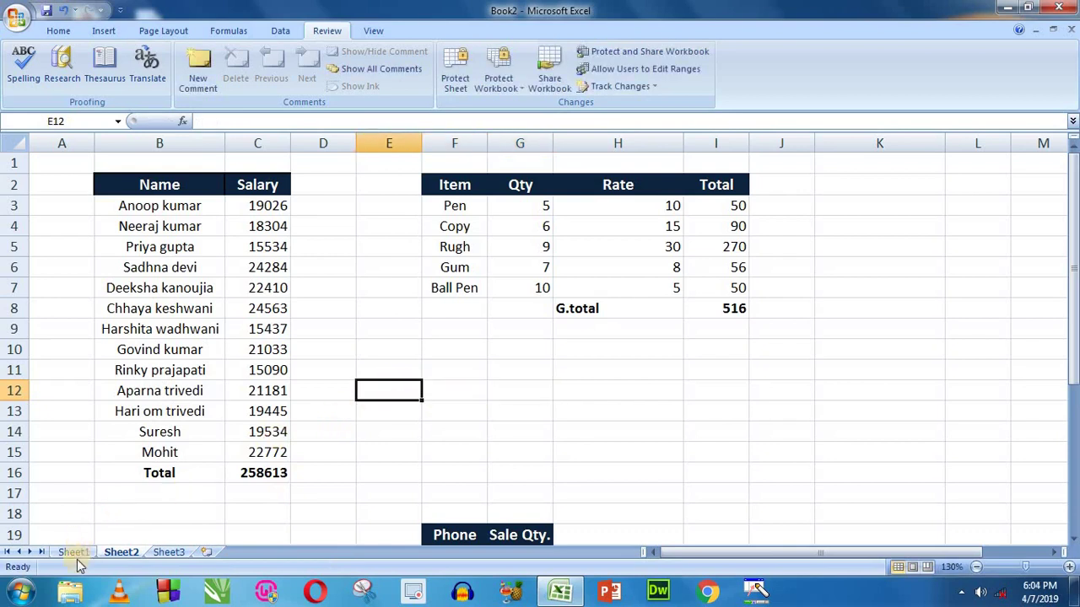
pyautogui.click(76, 552)
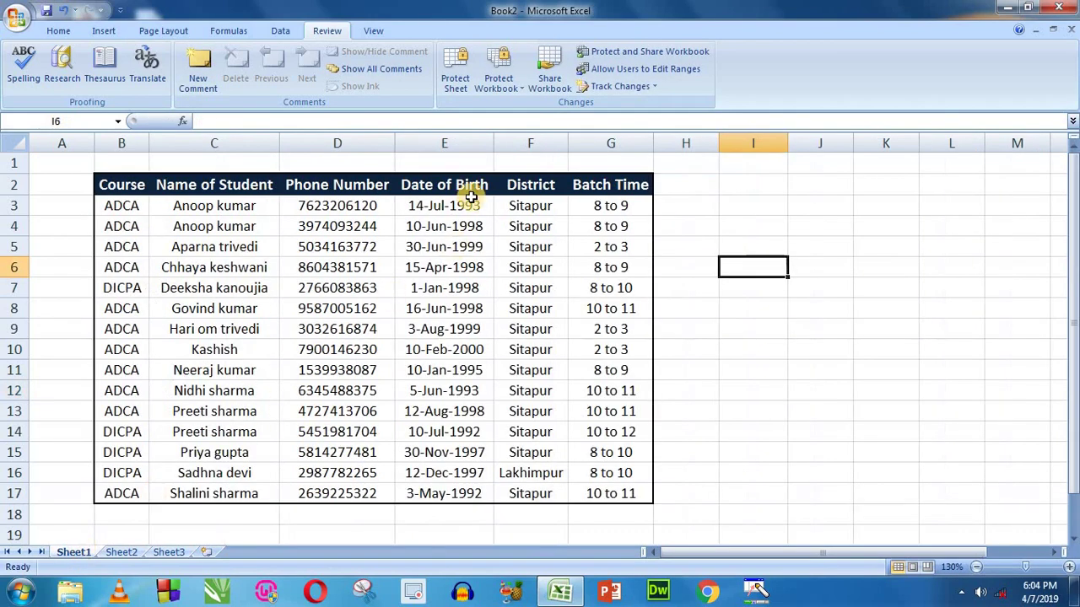
# - Unprotect the workbook structure with its password and insert a new blank Sheet4
pyautogui.click(509, 83)
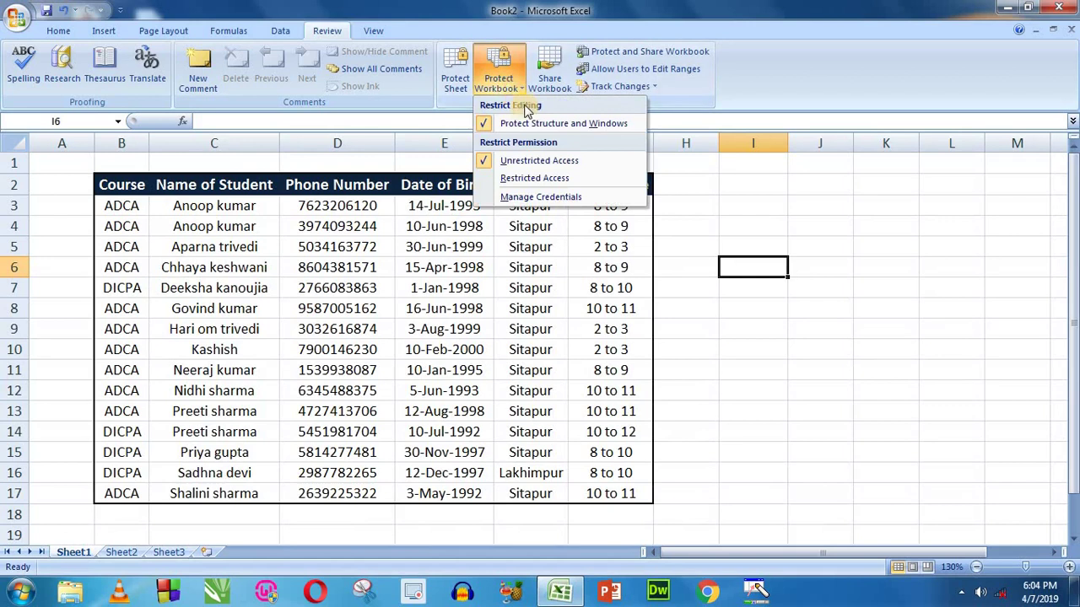
pyautogui.click(499, 123)
pyautogui.write('1')
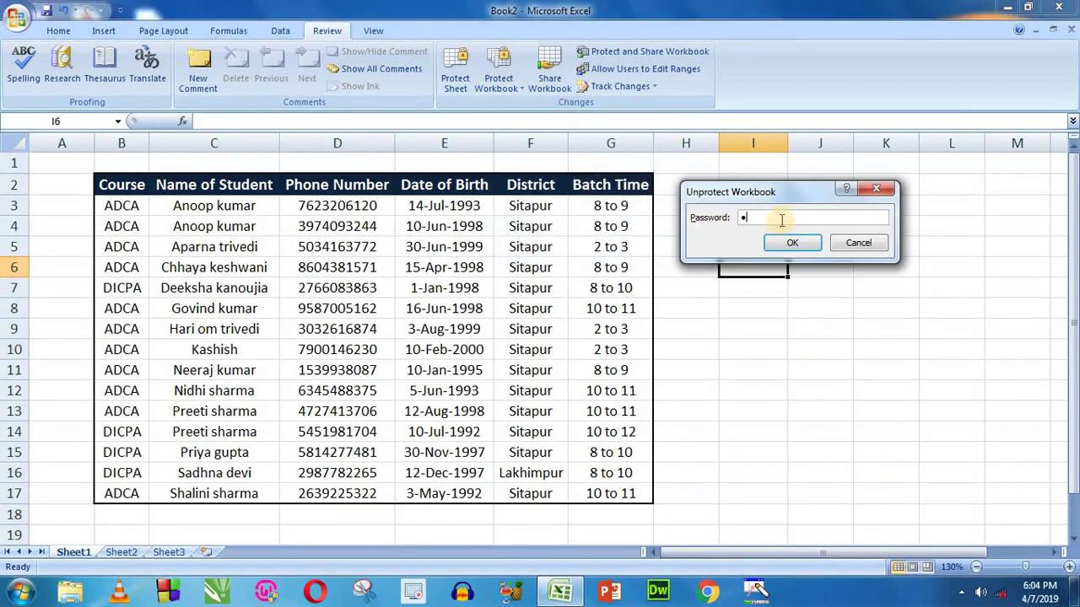
pyautogui.click(790, 243)
pyautogui.click(782, 308)
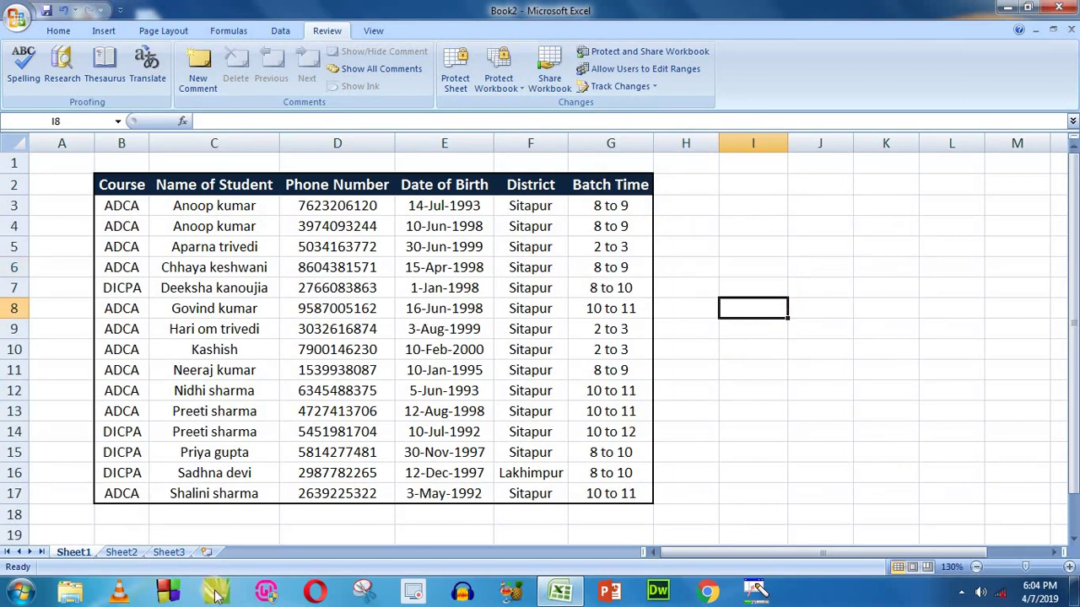
pyautogui.click(207, 555)
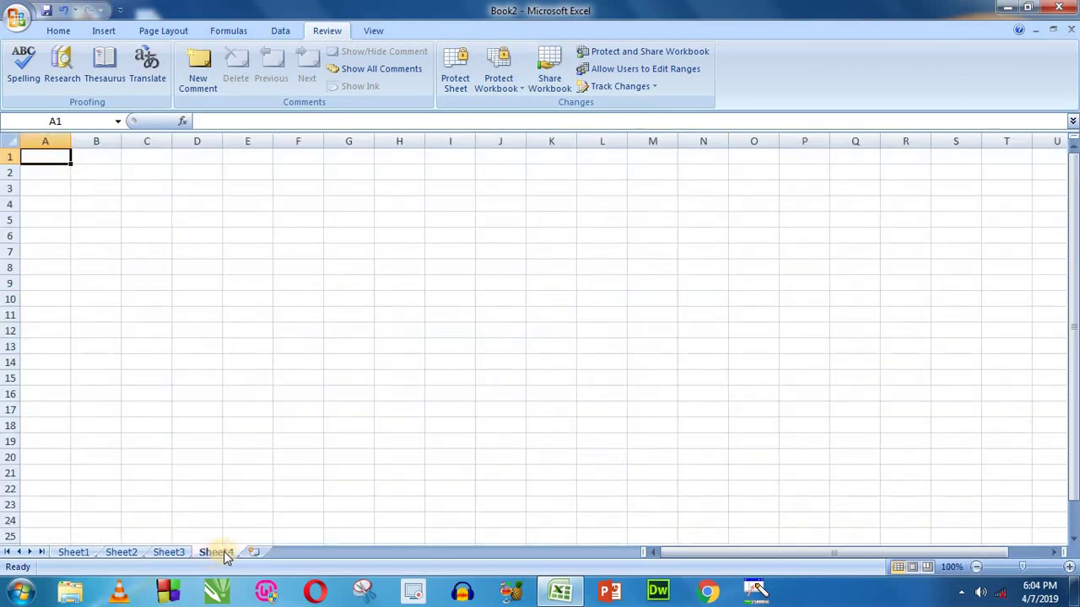
# - Delete Sheet4 from its tab menu and return to the student table on Sheet1
pyautogui.rightClick(223, 554)
pyautogui.click(265, 400)
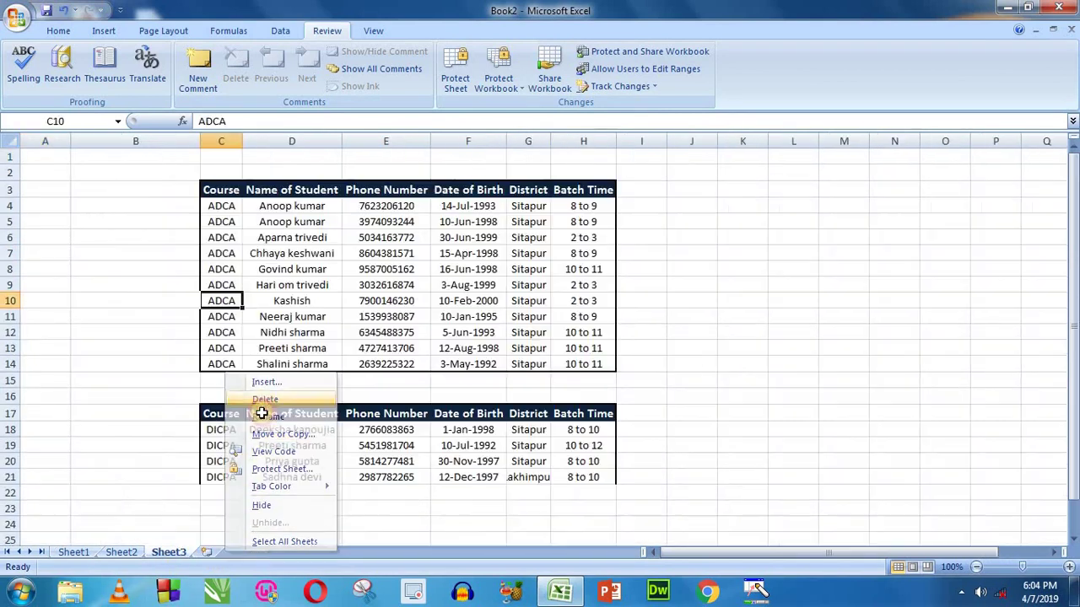
pyautogui.click(74, 552)
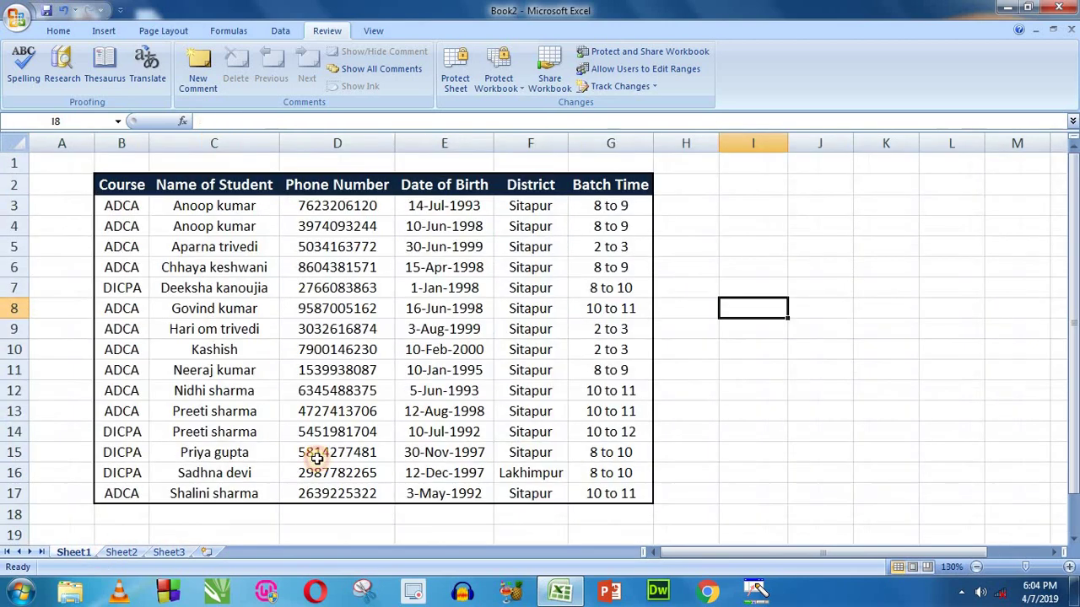
pyautogui.click(688, 255)
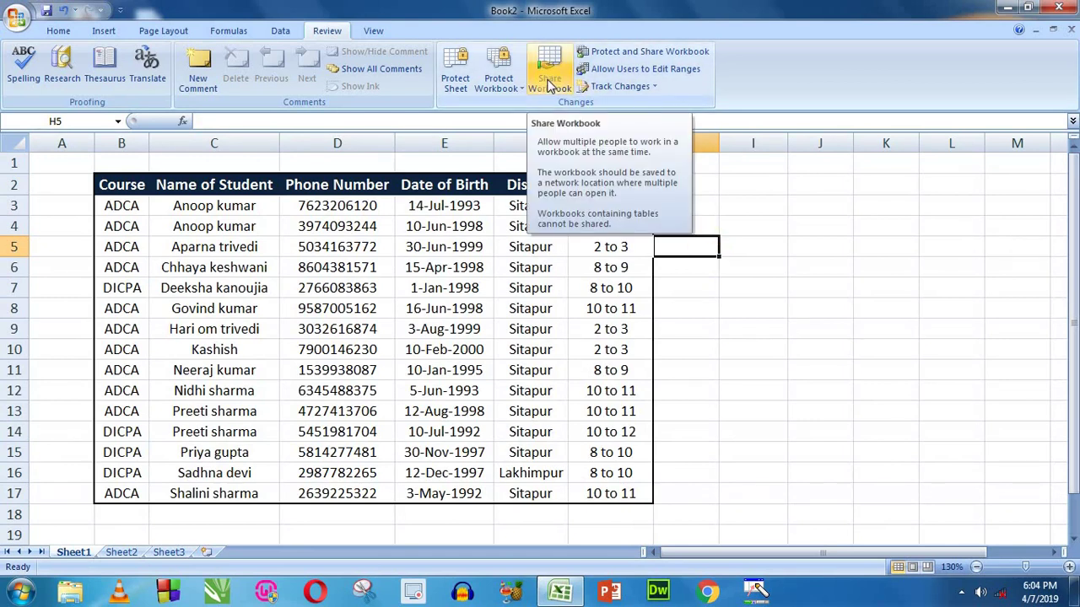
pyautogui.click(796, 247)
pyautogui.moveTo(118, 181); pyautogui.dragTo(738, 493)
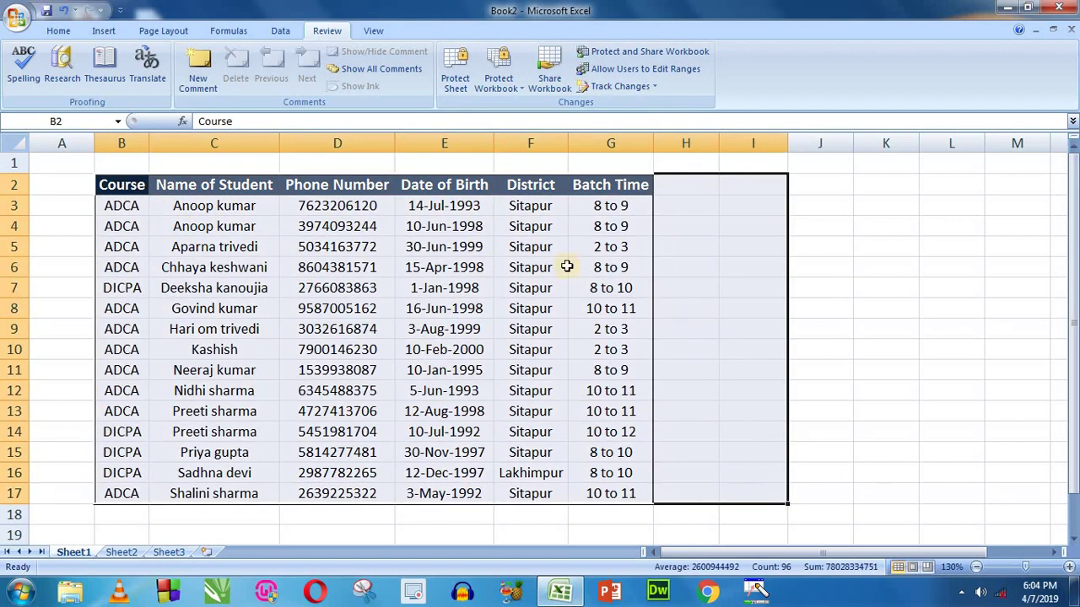
pyautogui.click(728, 323)
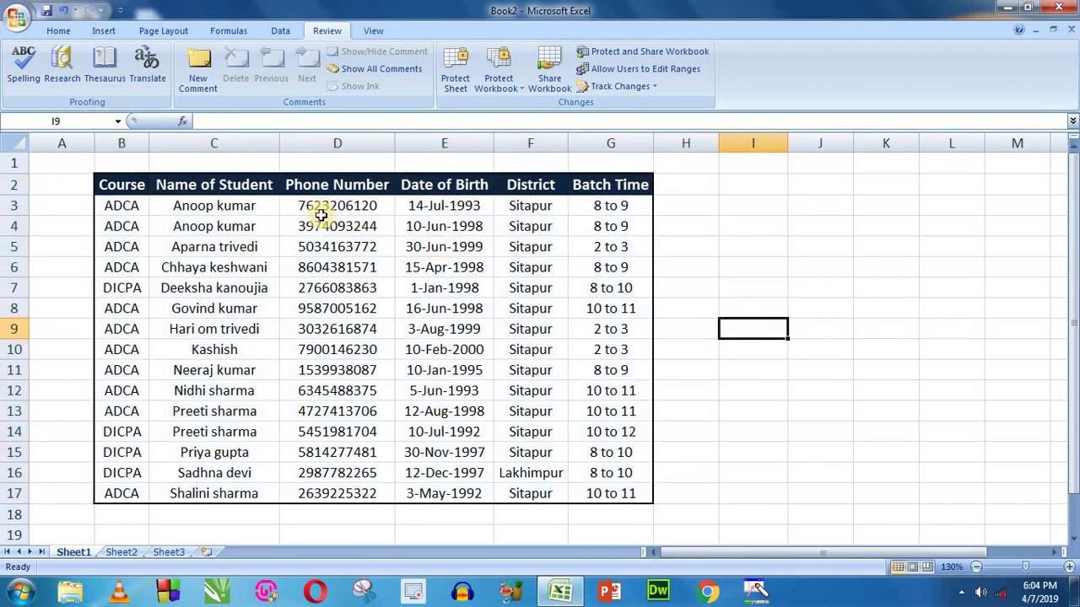
pyautogui.moveTo(117, 181); pyautogui.dragTo(763, 498)
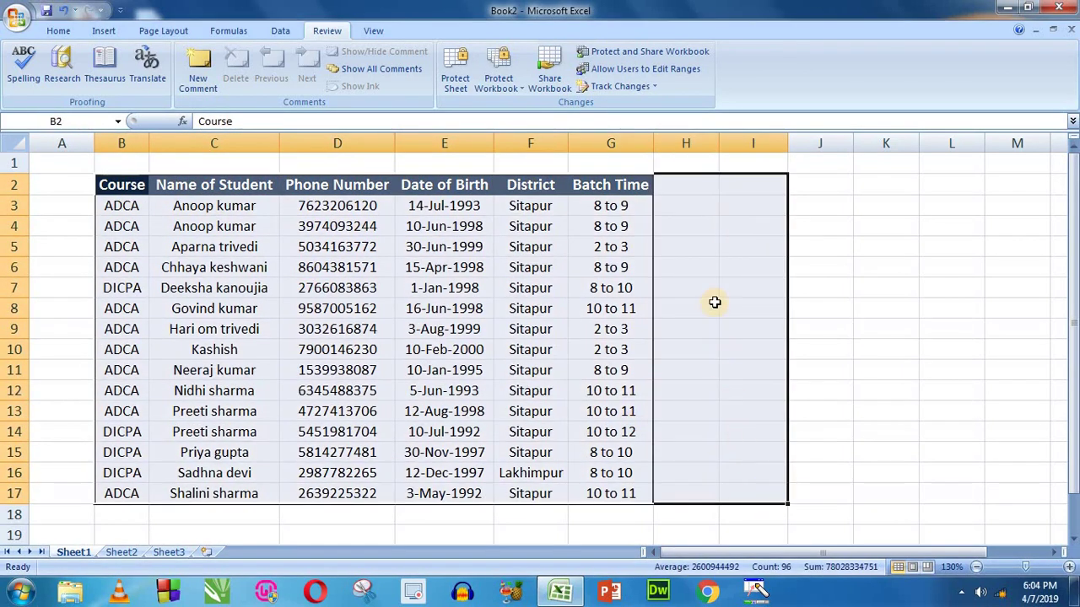
pyautogui.click(733, 302)
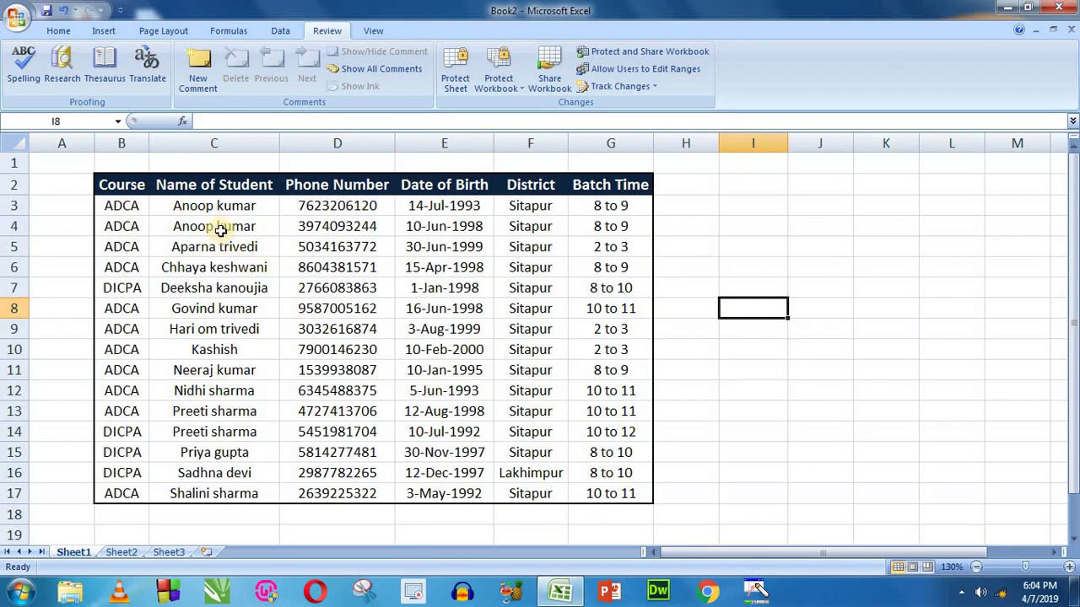
pyautogui.moveTo(125, 206); pyautogui.dragTo(726, 265)
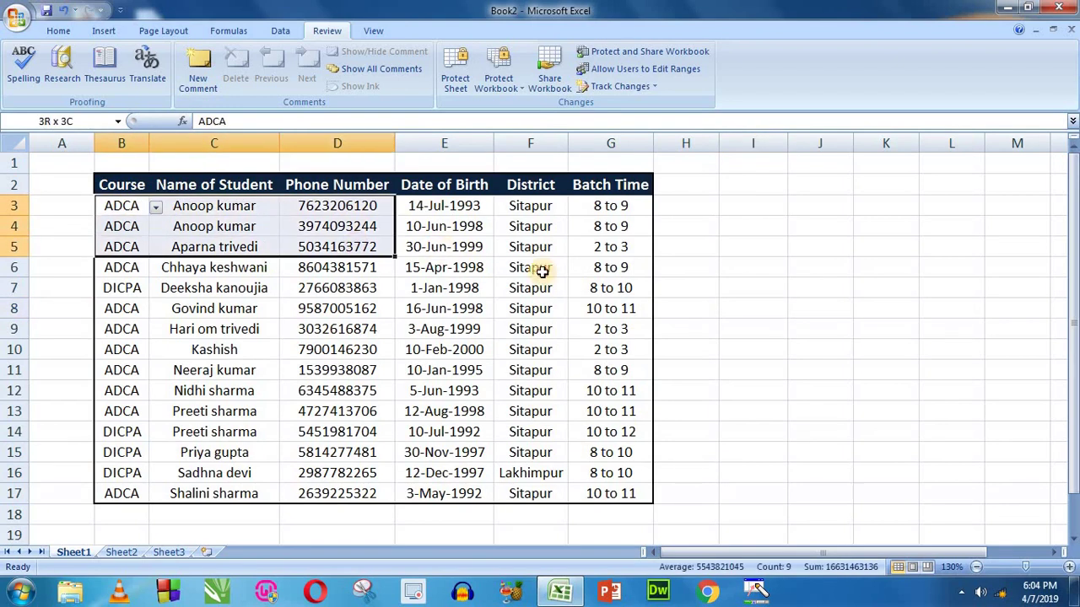
pyautogui.click(746, 269)
pyautogui.moveTo(287, 221); pyautogui.dragTo(742, 391)
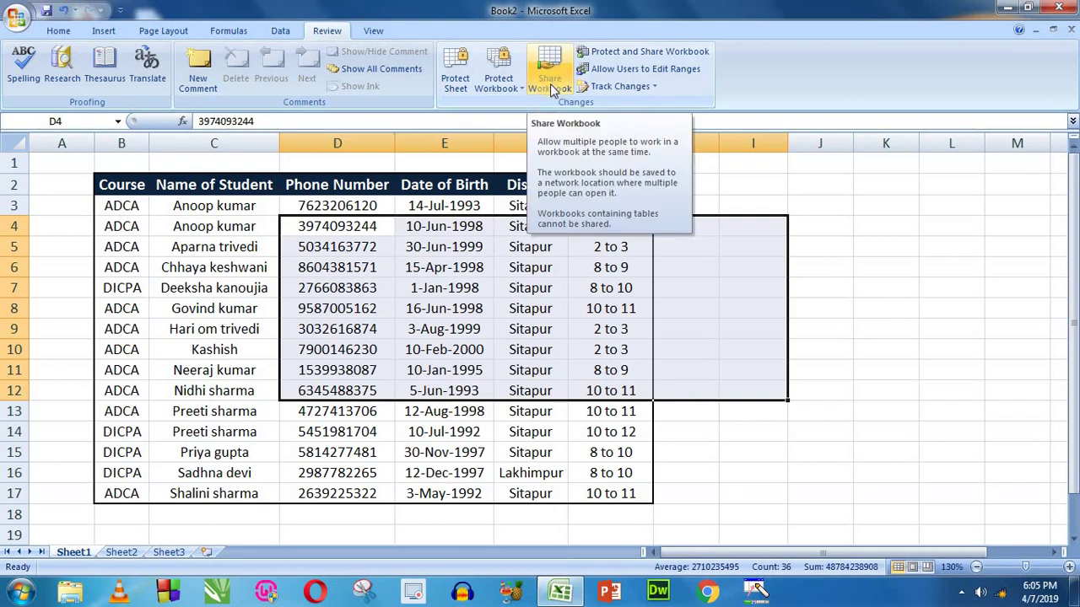
pyautogui.click(753, 290)
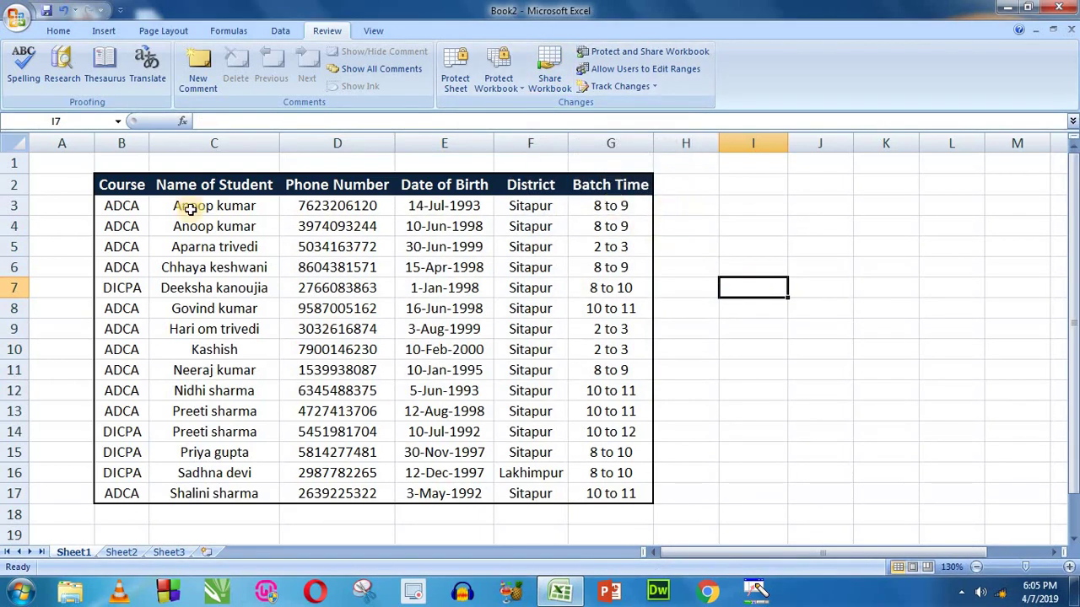
pyautogui.moveTo(110, 206); pyautogui.dragTo(742, 448)
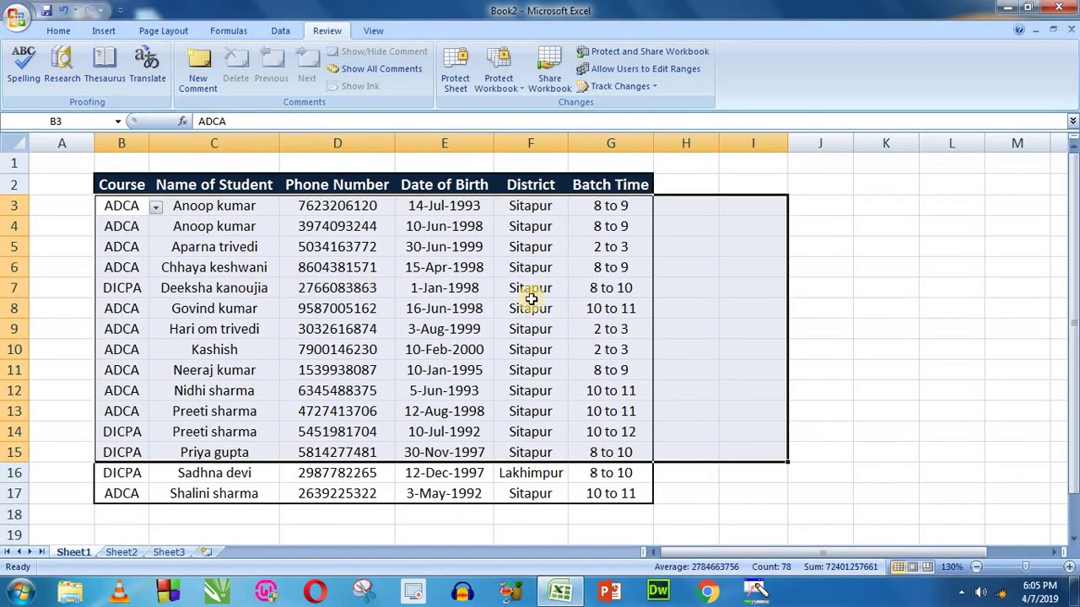
pyautogui.click(734, 294)
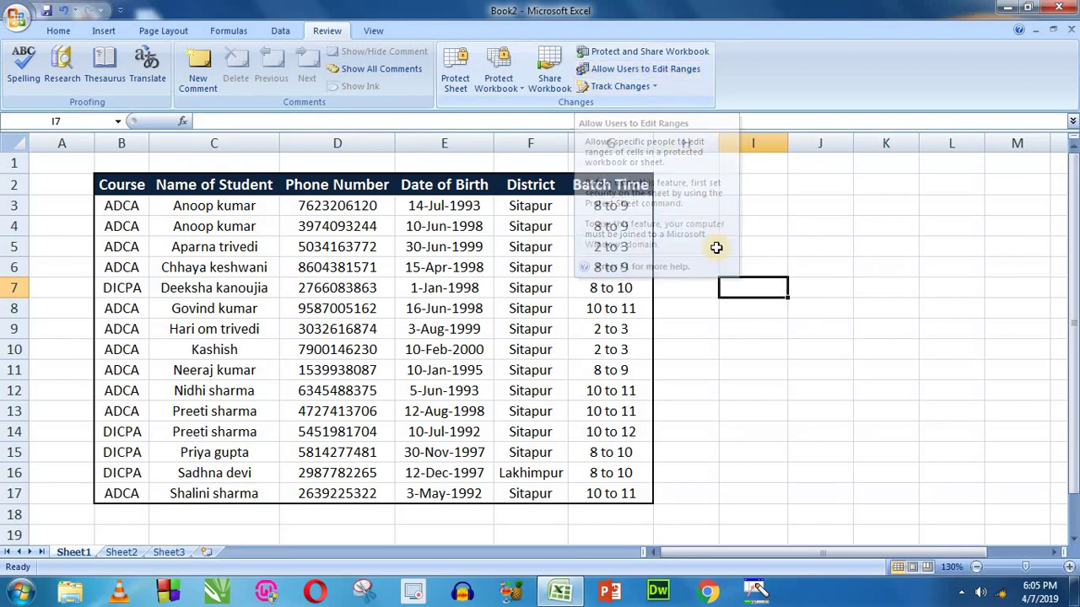
pyautogui.click(713, 247)
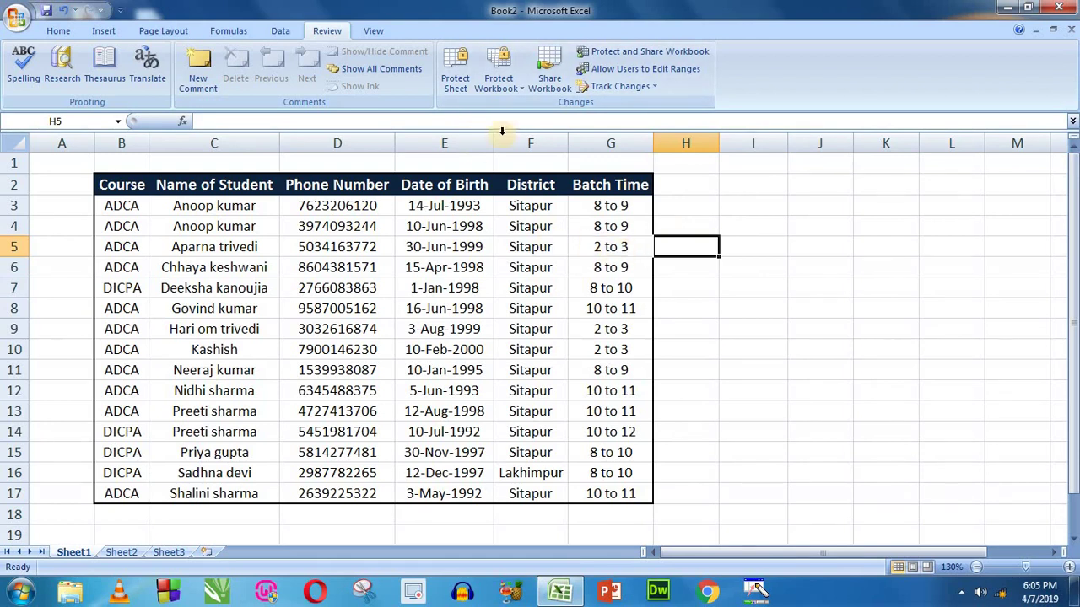
pyautogui.moveTo(745, 263); pyautogui.dragTo(953, 451)
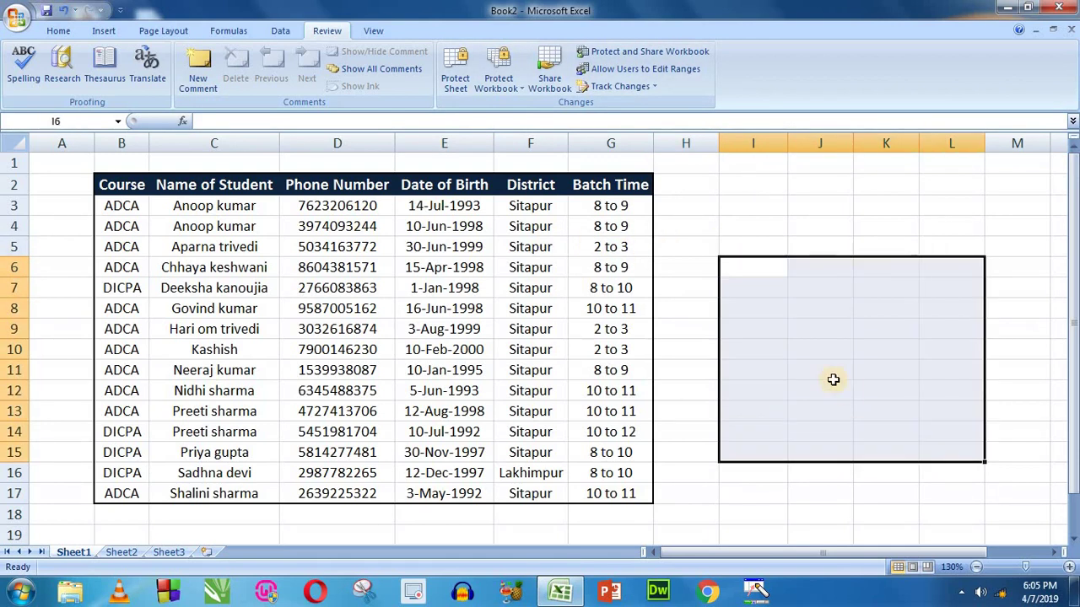
pyautogui.click(454, 72)
pyautogui.click(842, 326)
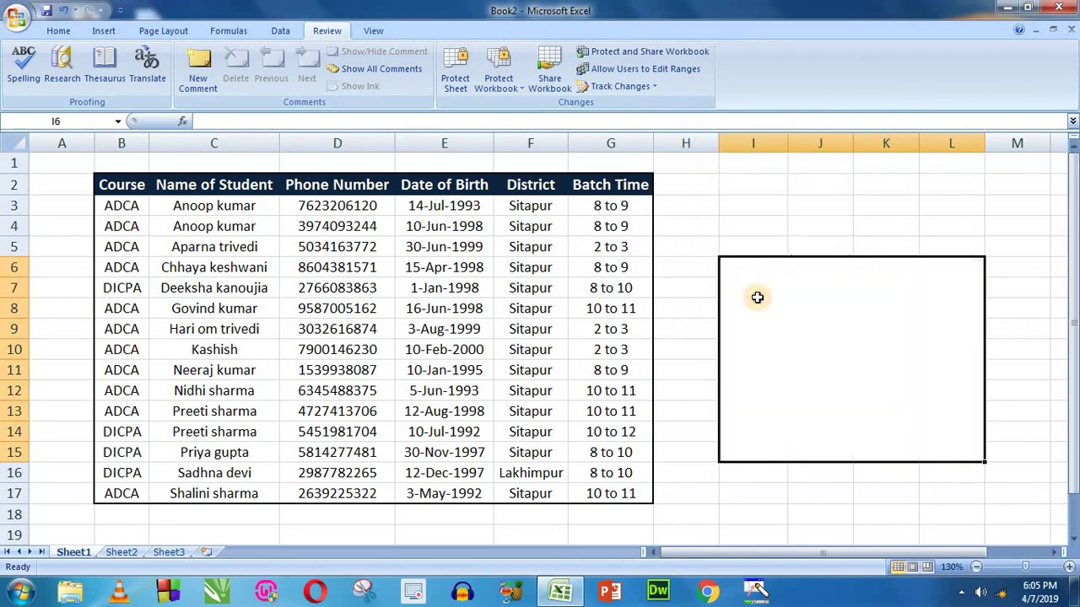
pyautogui.click(755, 294)
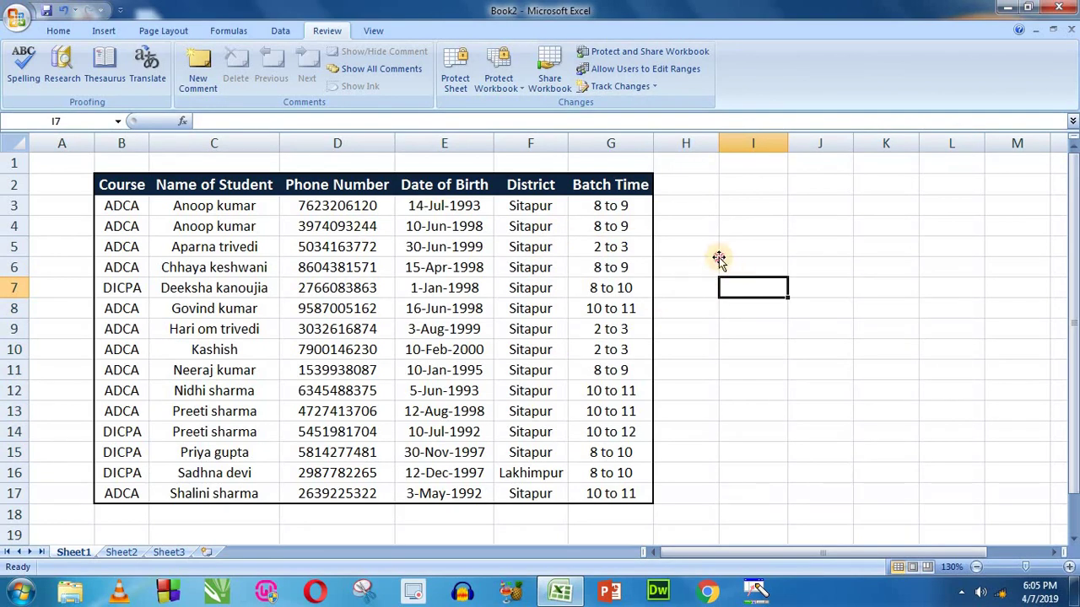
pyautogui.click(707, 259)
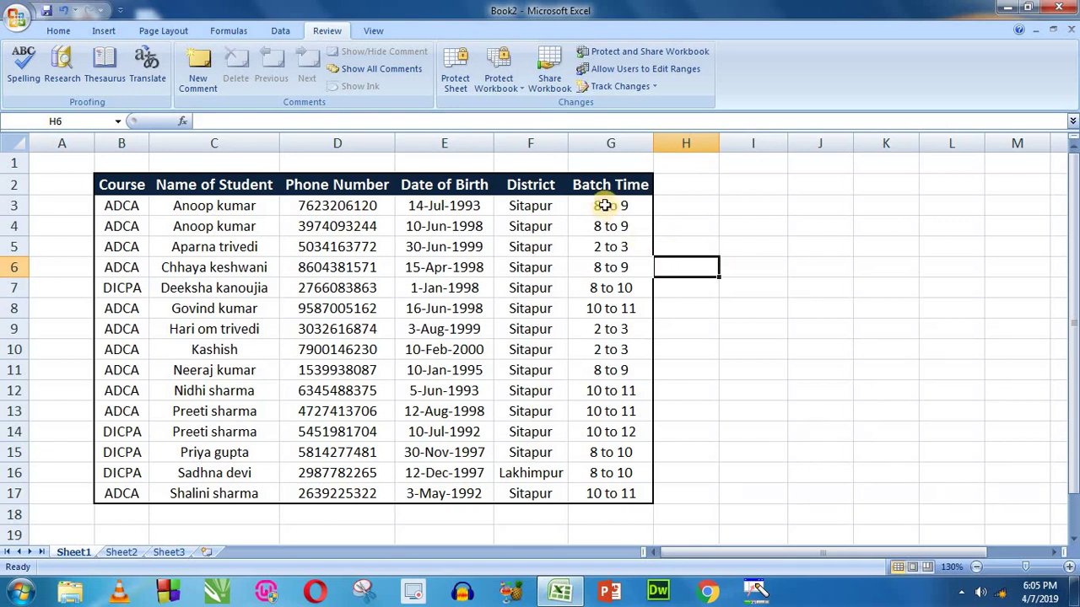
pyautogui.moveTo(606, 205); pyautogui.dragTo(610, 489)
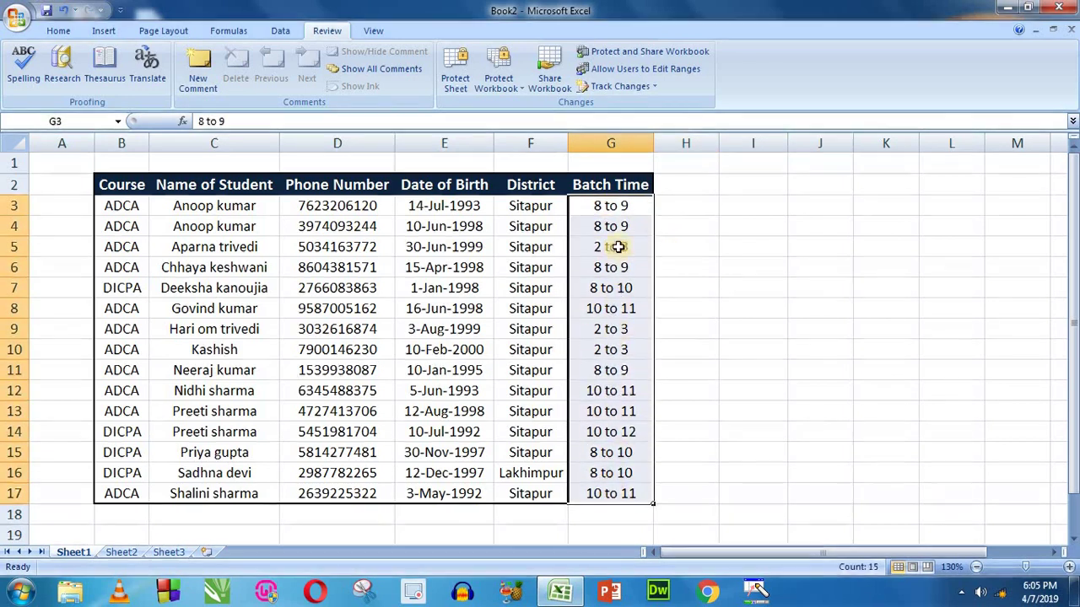
# - Select the Batch Time values in G3:G17
pyautogui.moveTo(610, 207); pyautogui.dragTo(610, 487)
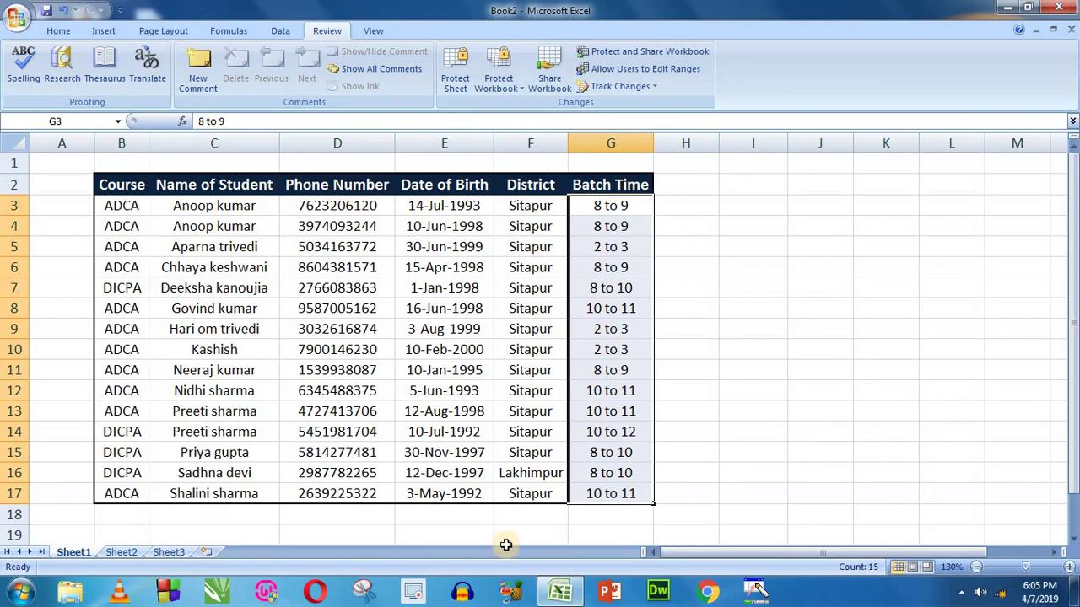
pyautogui.click(687, 205)
pyautogui.moveTo(611, 205); pyautogui.dragTo(614, 492)
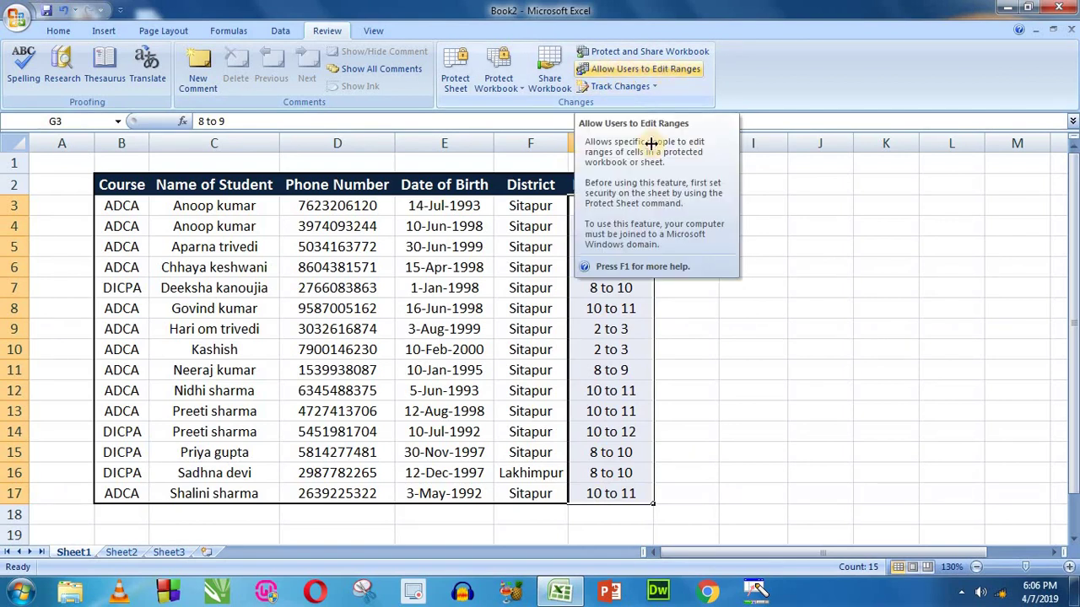
pyautogui.click(685, 226)
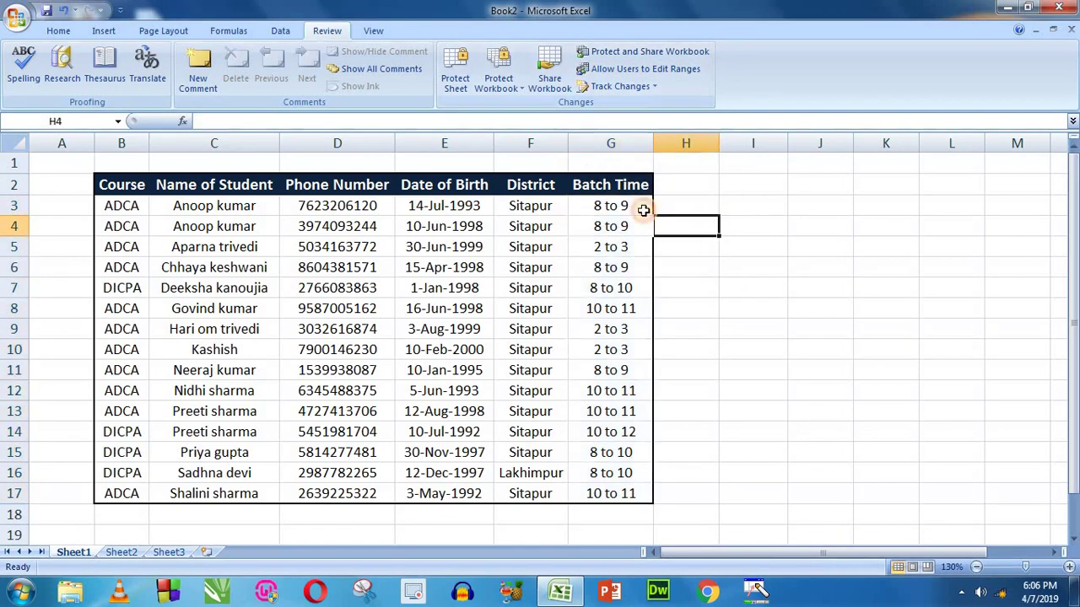
pyautogui.moveTo(625, 206); pyautogui.dragTo(626, 488)
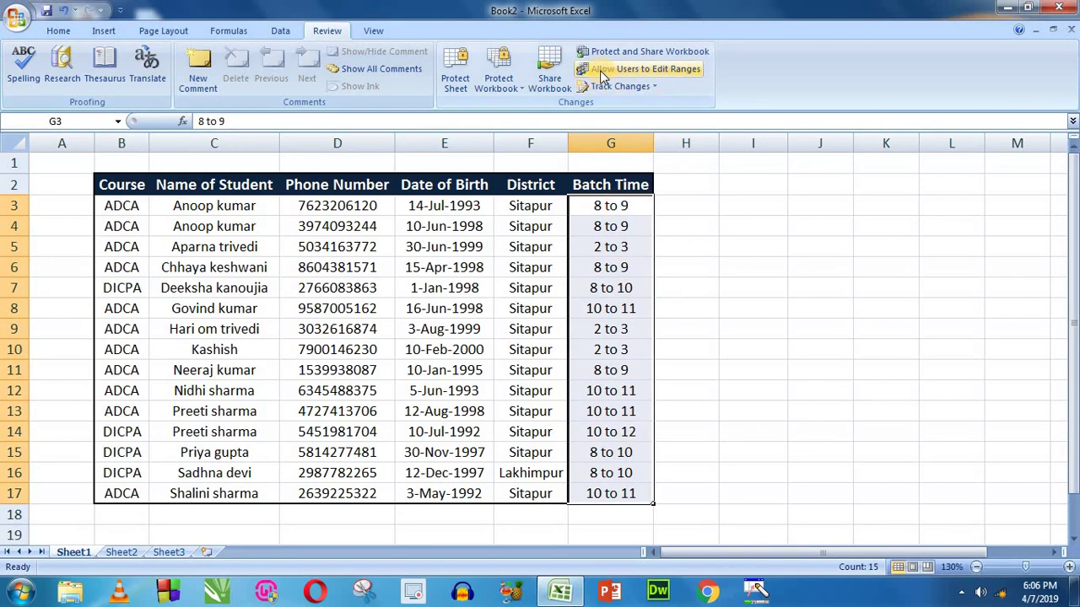
# - In Allow Users to Edit Ranges, create range 'bt' on $G$3:$G$17 with a confirmed password
pyautogui.click(647, 70)
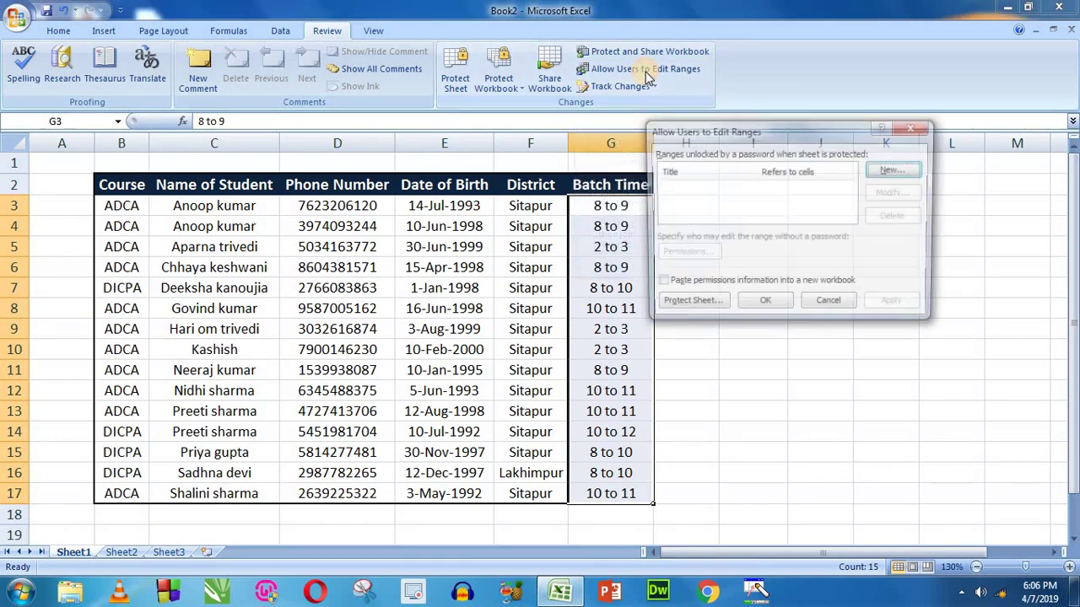
pyautogui.moveTo(722, 129); pyautogui.dragTo(749, 193)
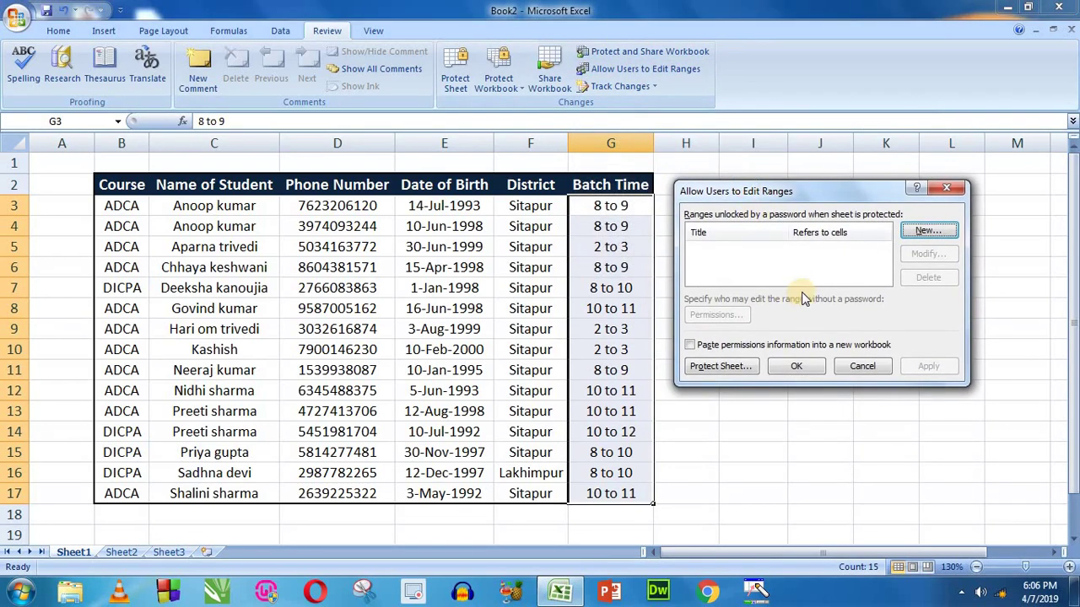
pyautogui.click(926, 231)
pyautogui.write('bt')
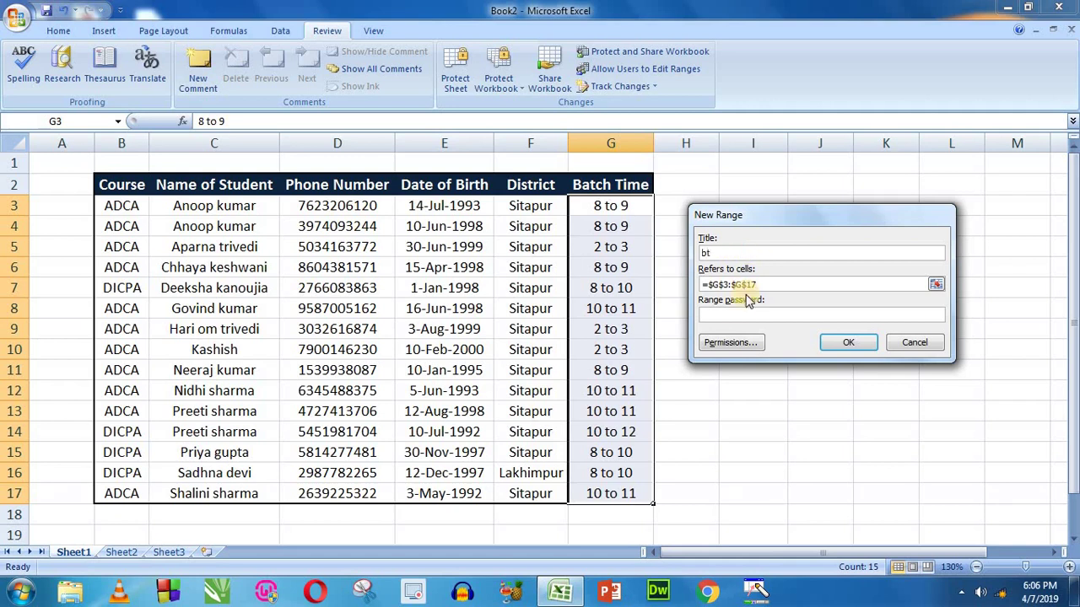
pyautogui.click(717, 318)
pyautogui.click(850, 346)
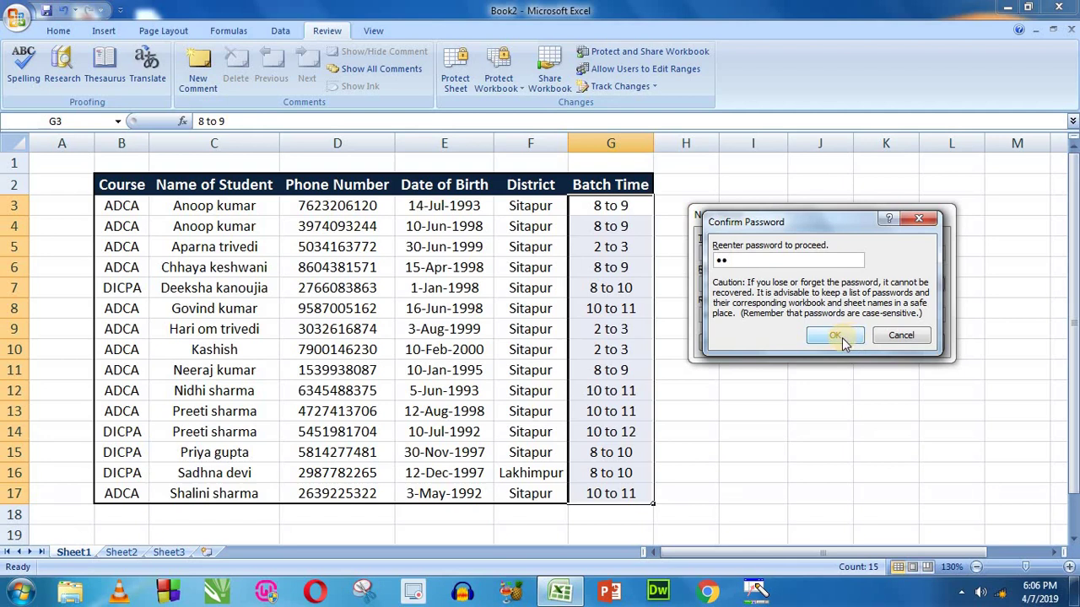
pyautogui.click(842, 337)
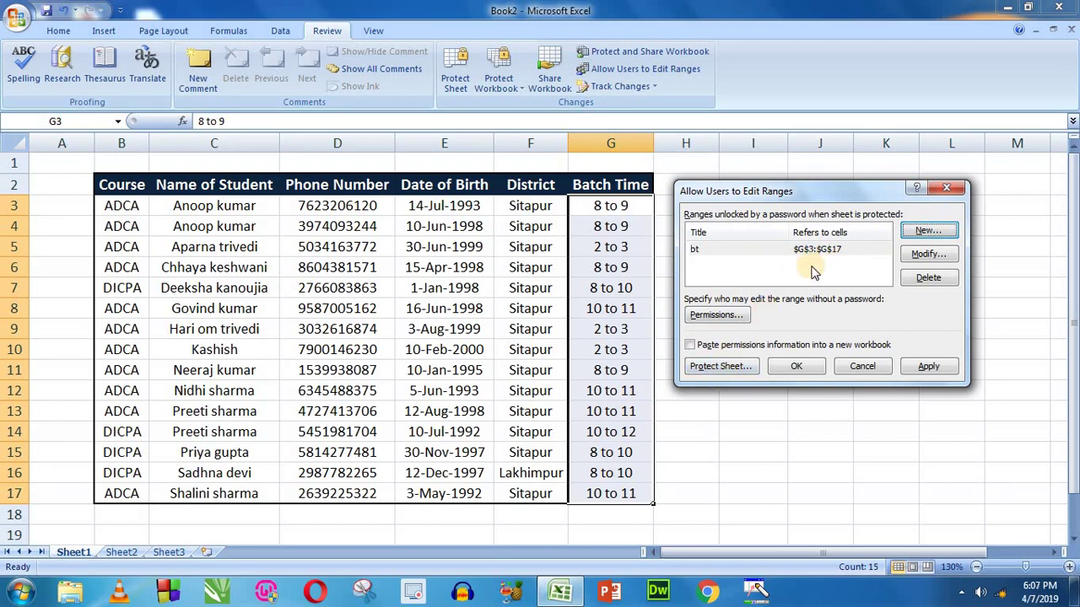
# - Add a second editable range titled 'p n' on $G$3:$G$17 with its own password
pyautogui.click(928, 232)
pyautogui.write('p n')
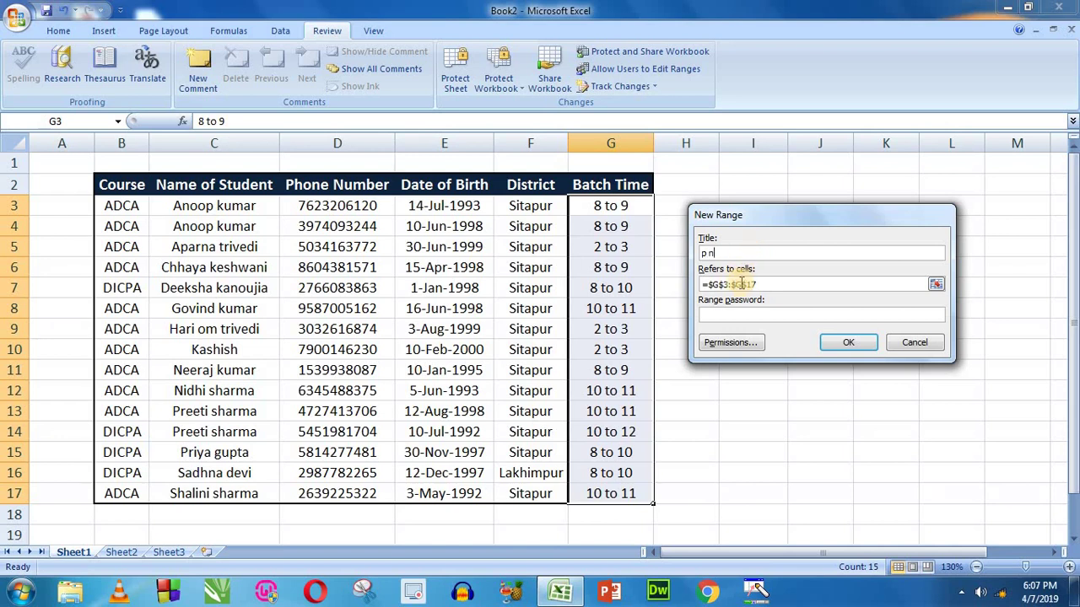
pyautogui.click(723, 314)
pyautogui.click(861, 351)
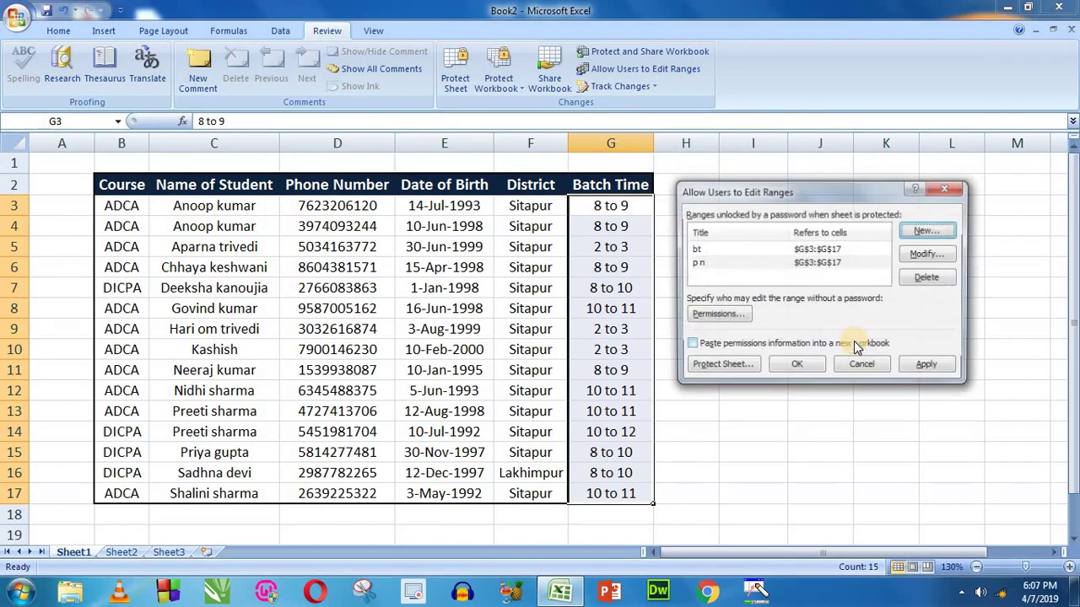
# - Select the 'p n' range in the list and open it for modification
pyautogui.click(705, 249)
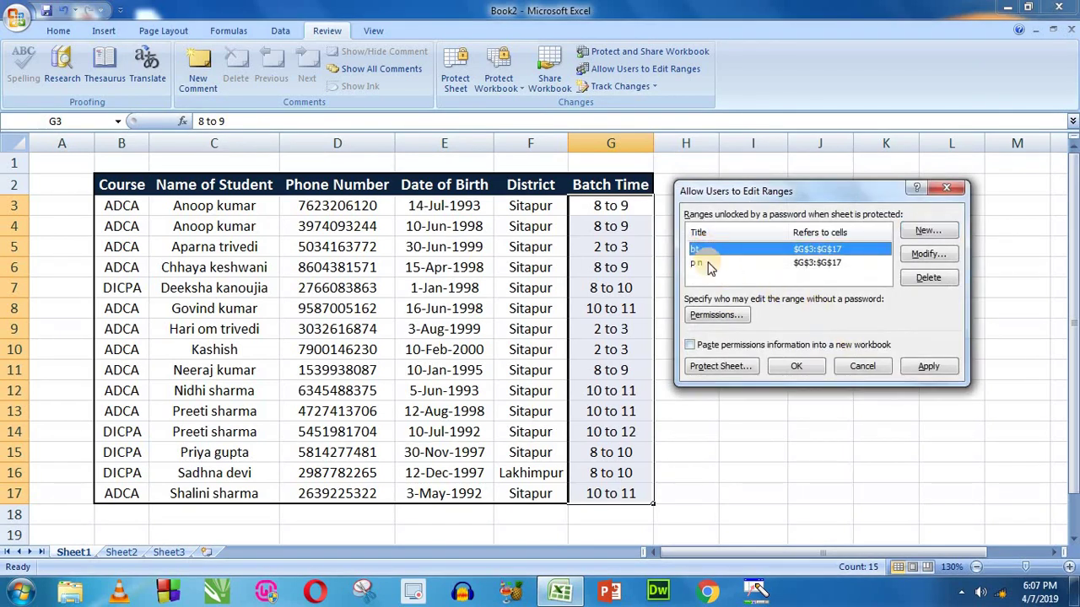
pyautogui.click(706, 263)
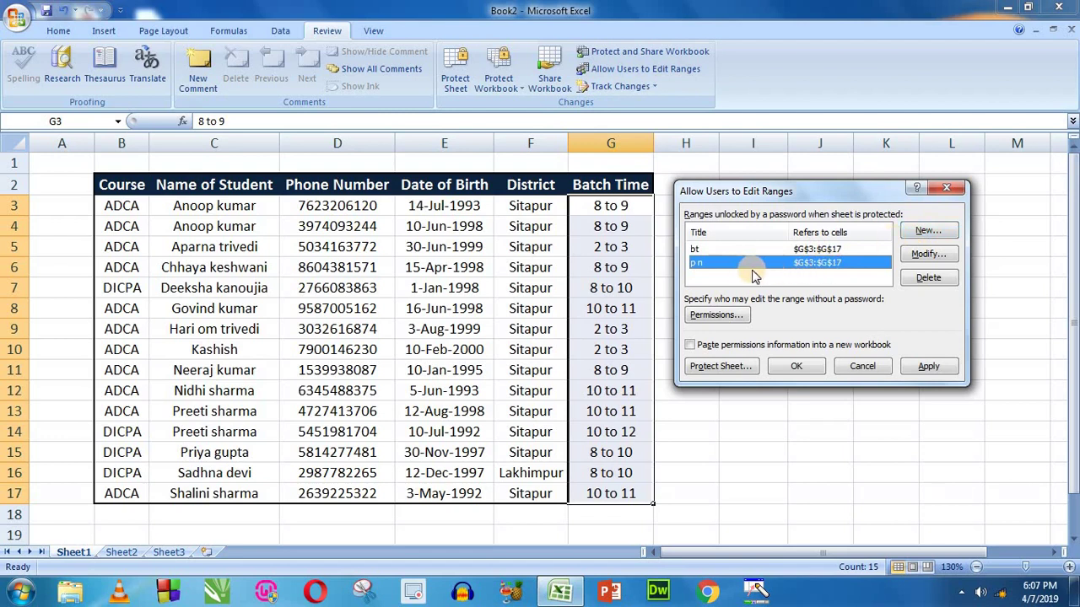
pyautogui.click(729, 271)
pyautogui.click(757, 249)
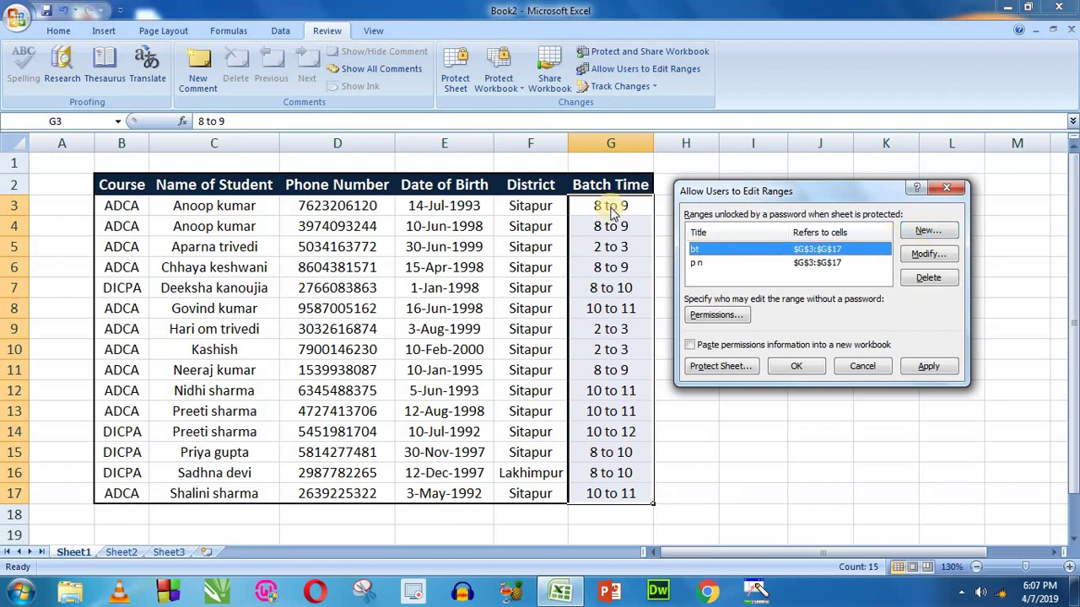
pyautogui.click(709, 253)
pyautogui.click(711, 263)
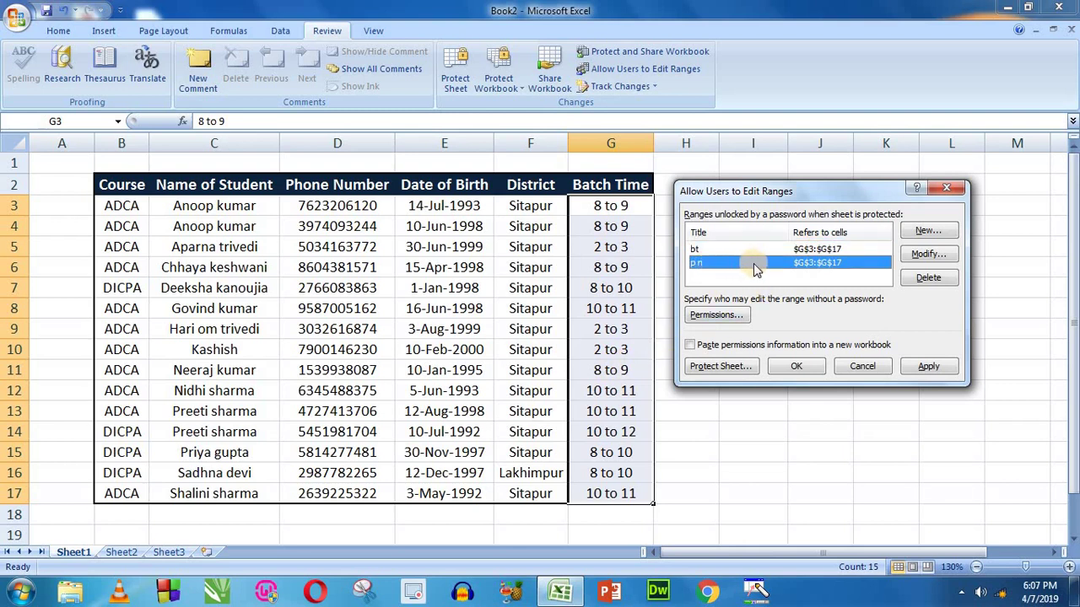
pyautogui.click(917, 255)
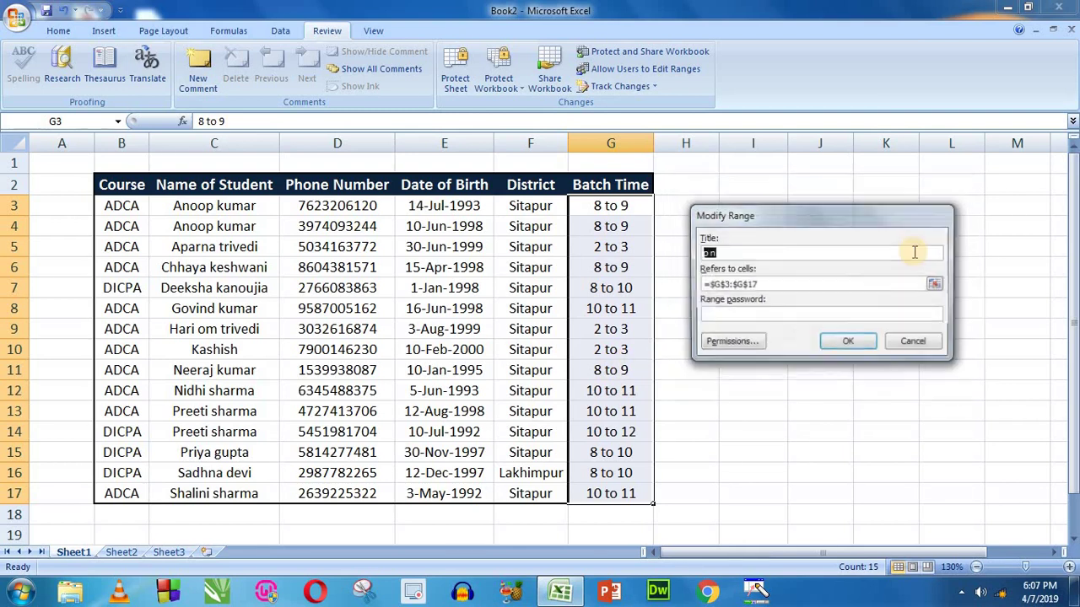
# - Change the 'p n' range's reference from $G$3:$G$17 to the Phone Number cells D3:D17
pyautogui.moveTo(768, 285); pyautogui.dragTo(708, 285)
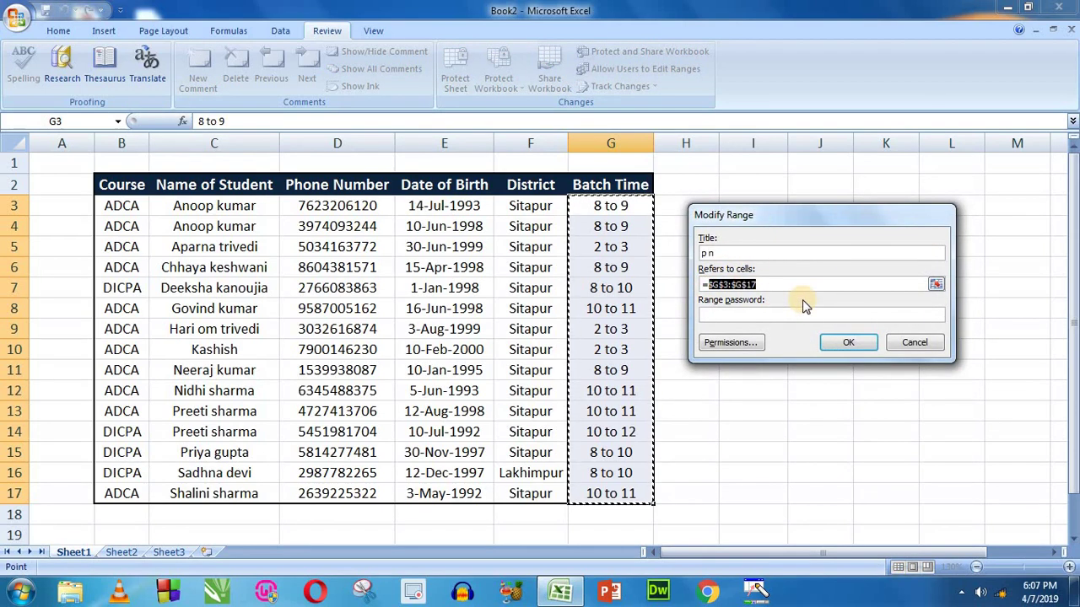
pyautogui.press('BackSpace')
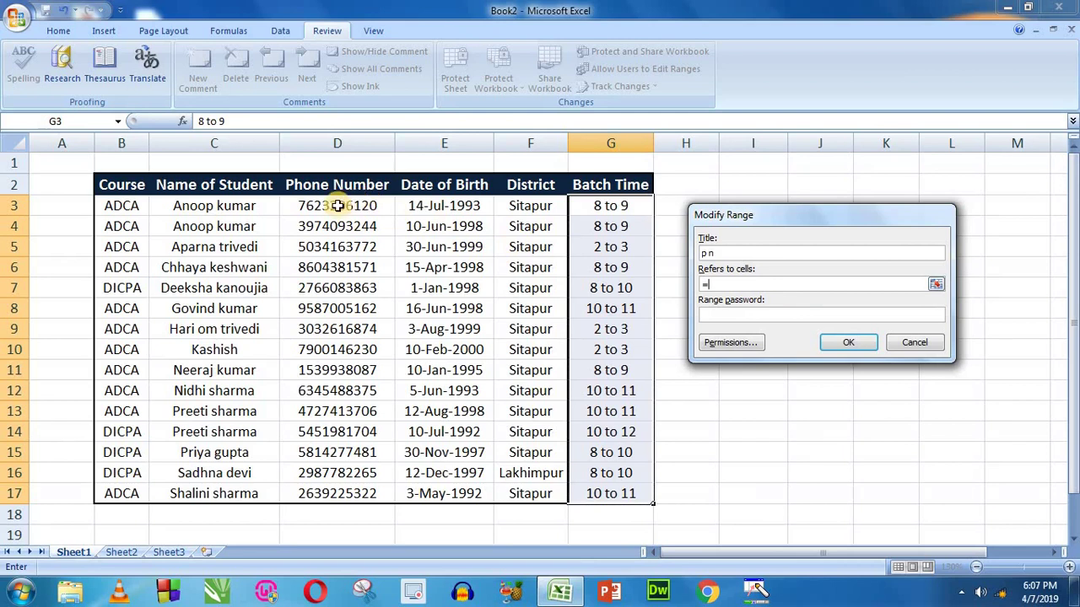
pyautogui.moveTo(365, 202); pyautogui.dragTo(347, 493)
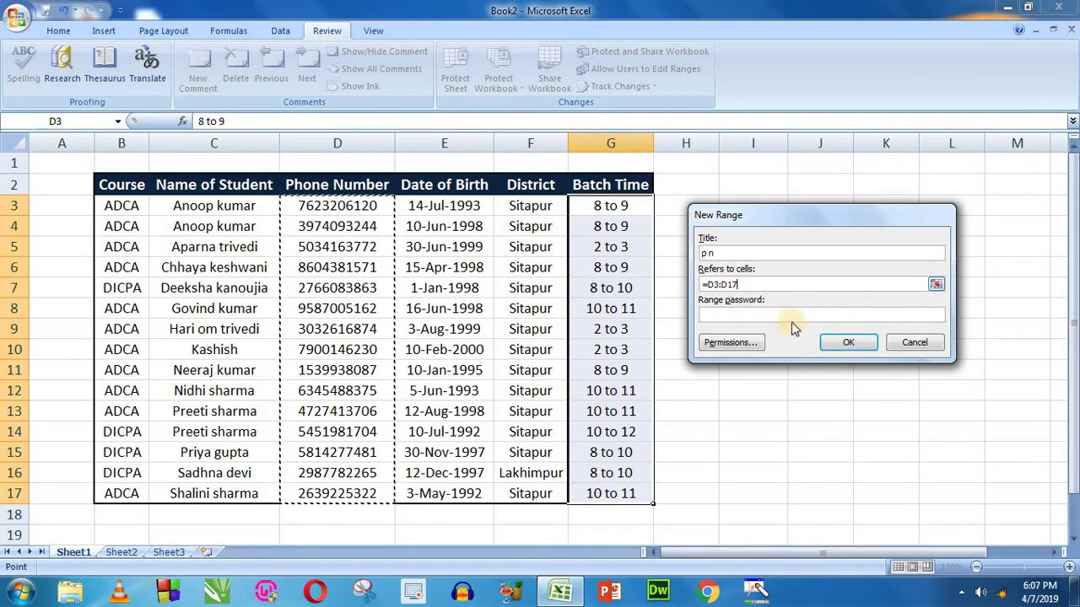
pyautogui.click(843, 341)
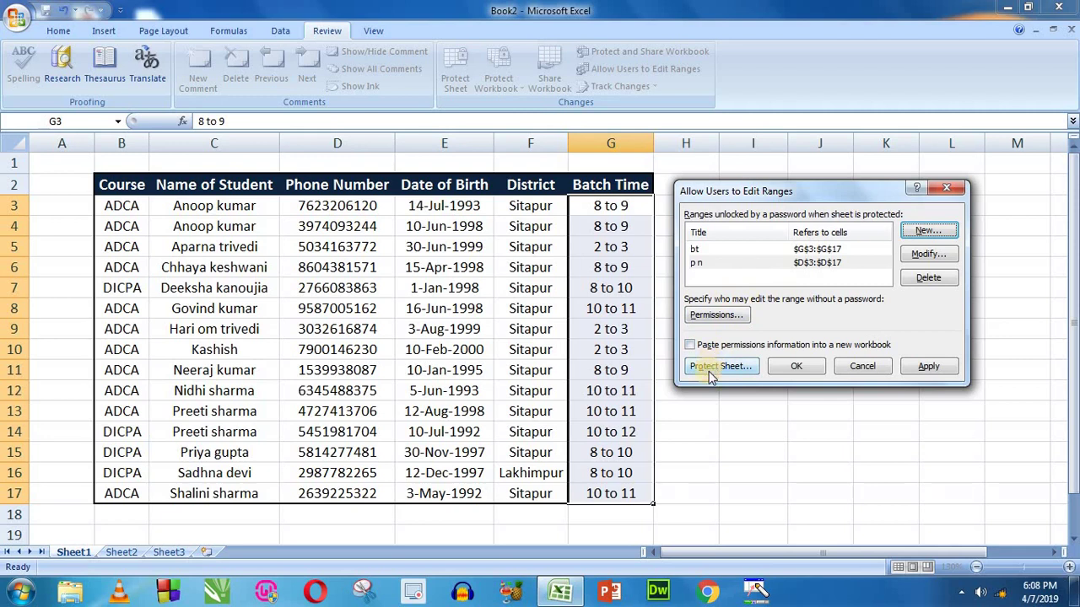
# - Protect Sheet1 with a confirmed sheet password
pyautogui.click(707, 369)
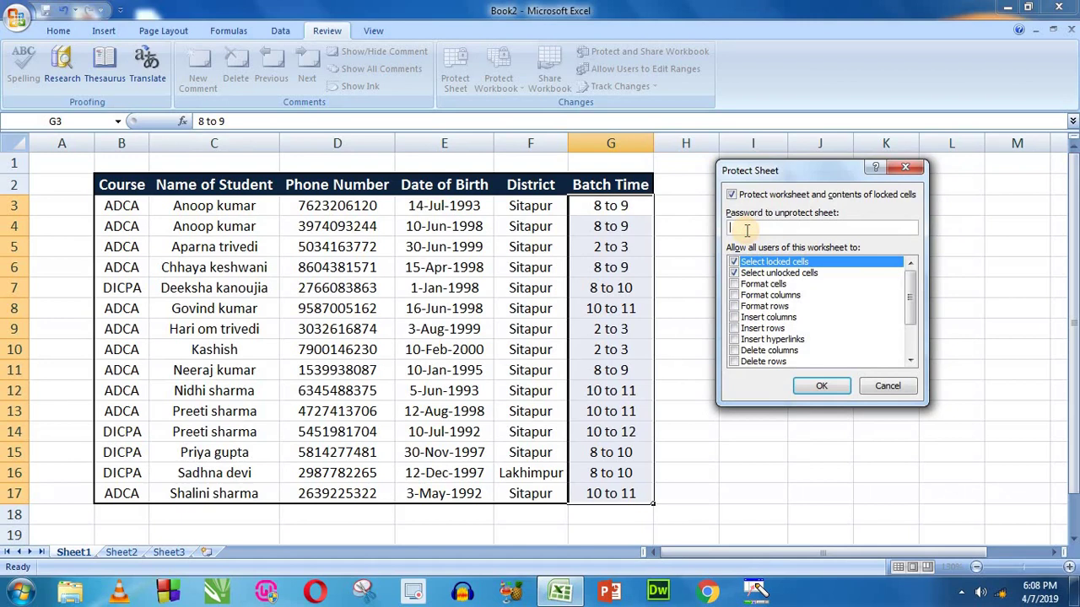
pyautogui.click(821, 385)
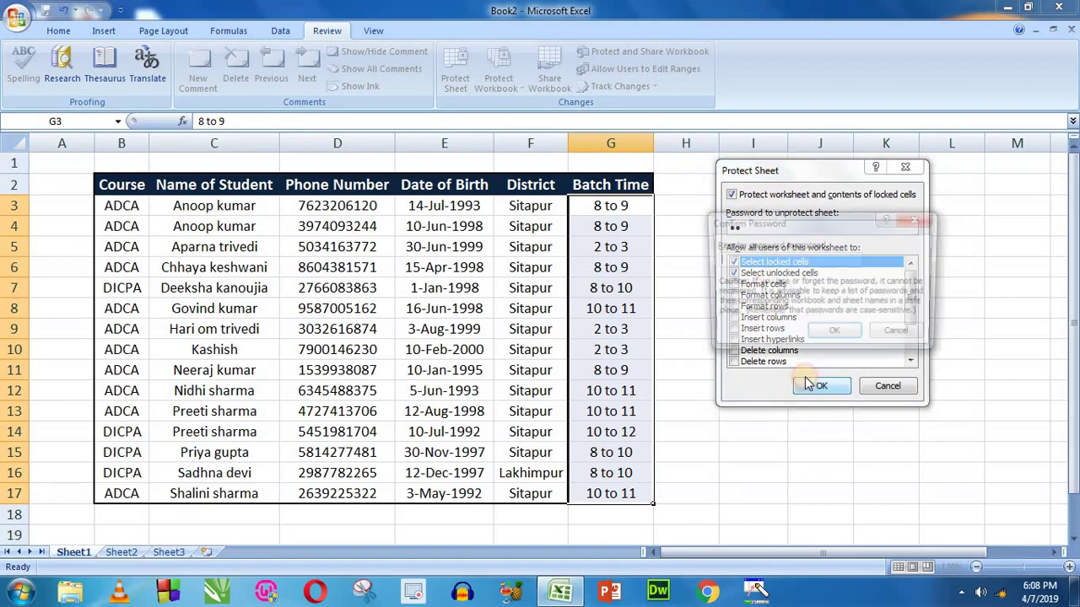
pyautogui.click(832, 341)
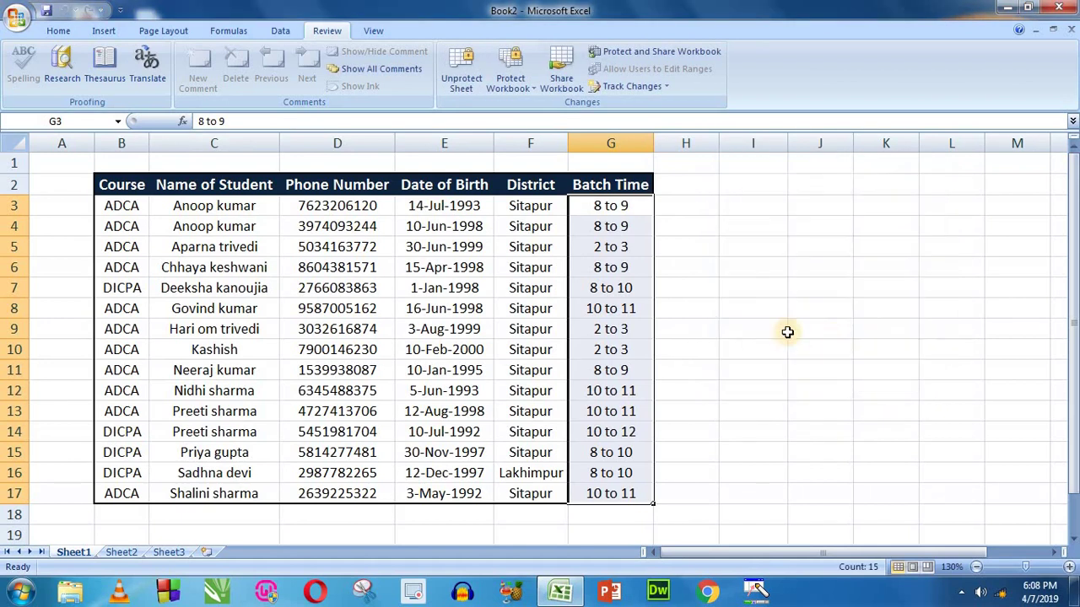
# - Verify empty cells like J3 are locked, then edit G5 and enter the range password
pyautogui.click(731, 296)
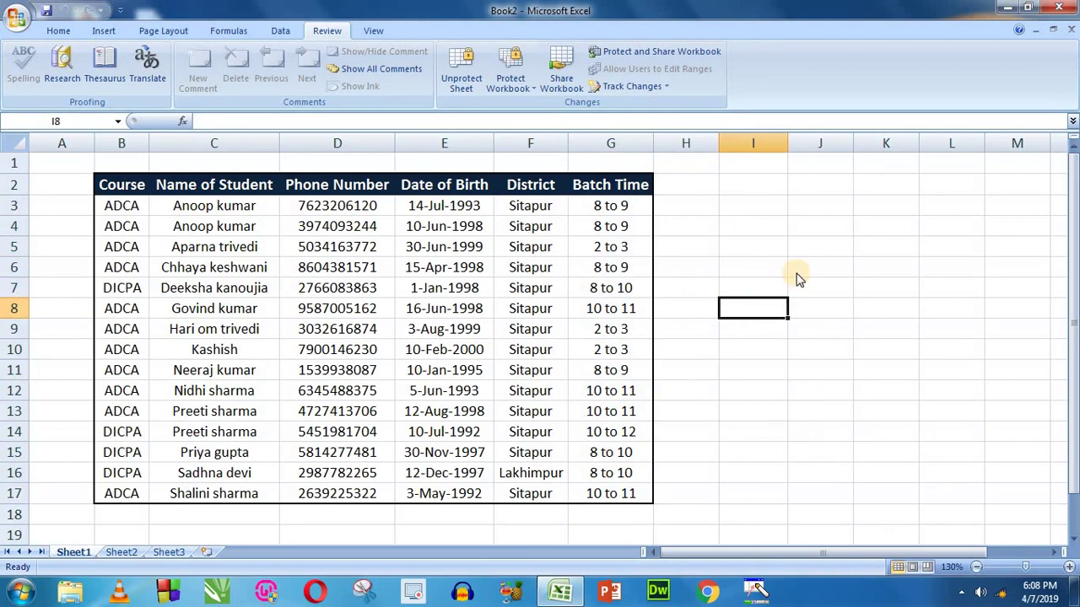
pyautogui.write('a')
pyautogui.click(557, 345)
pyautogui.click(861, 143)
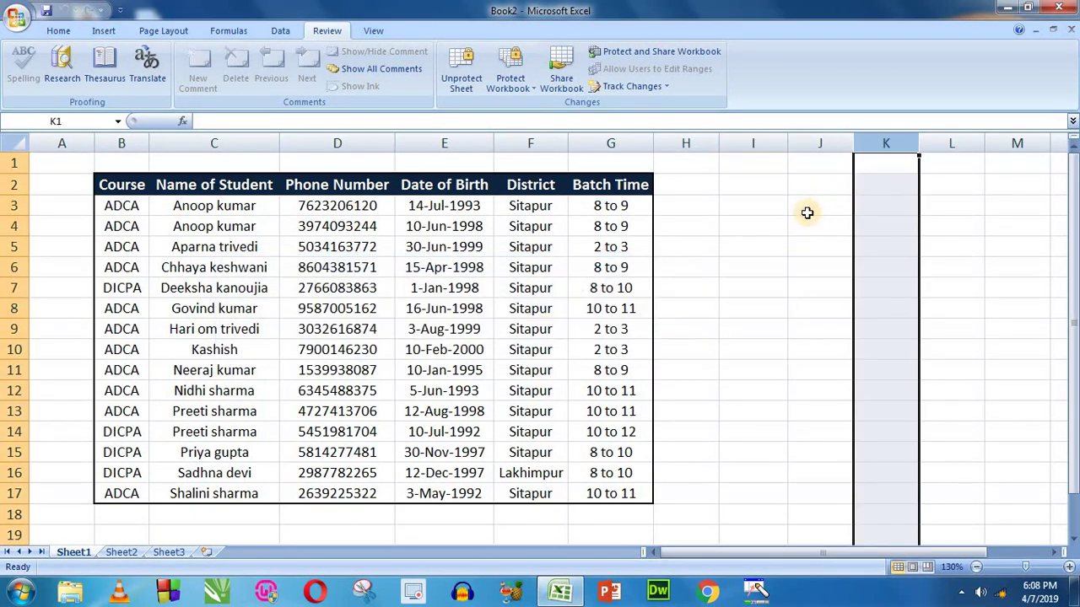
pyautogui.click(810, 211)
pyautogui.write('a')
pyautogui.click(542, 344)
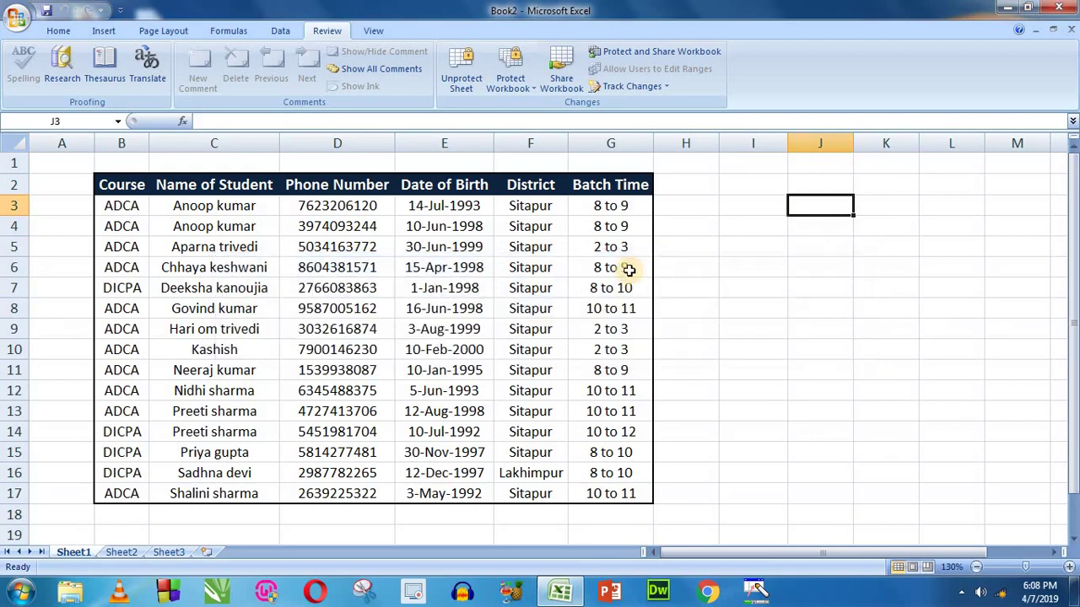
pyautogui.click(613, 245)
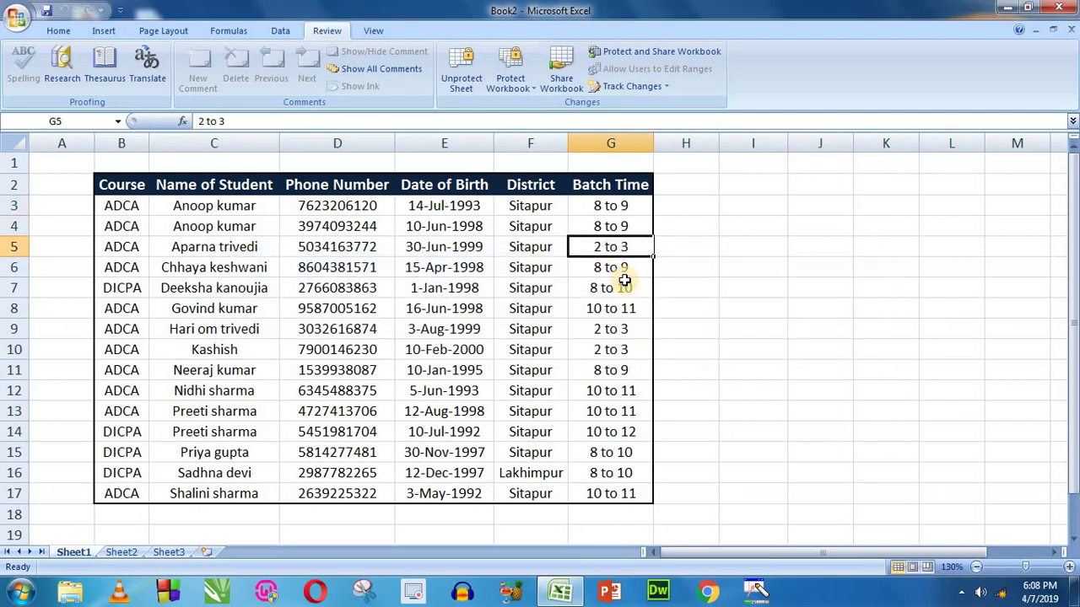
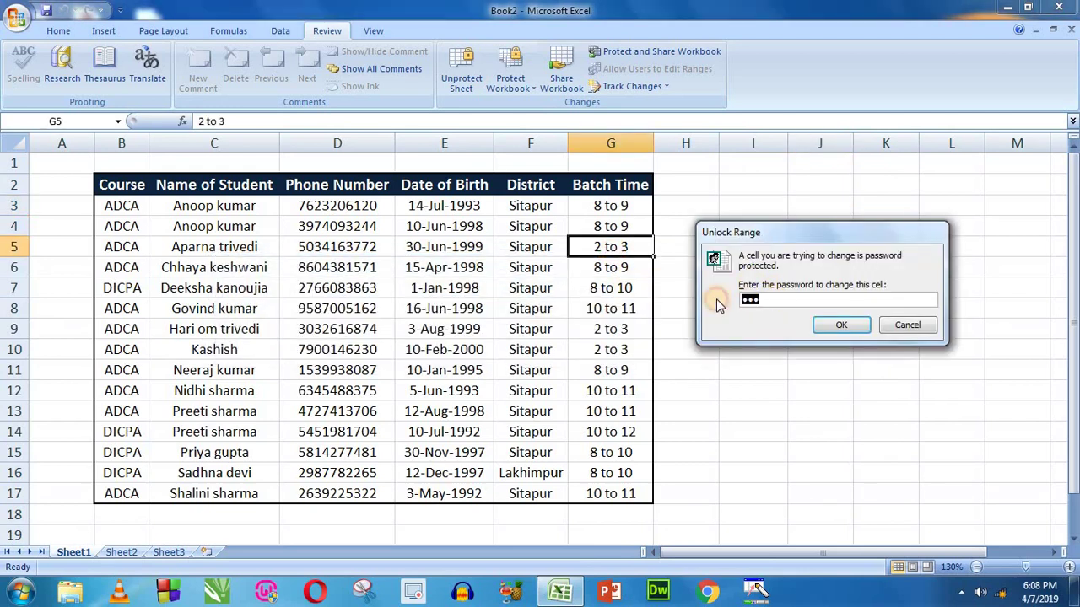
# - Unlock the range, then enter 65465, 354156, 355 and 4165 into Phone Number cells D5:D8
pyautogui.click(845, 323)
pyautogui.click(610, 226)
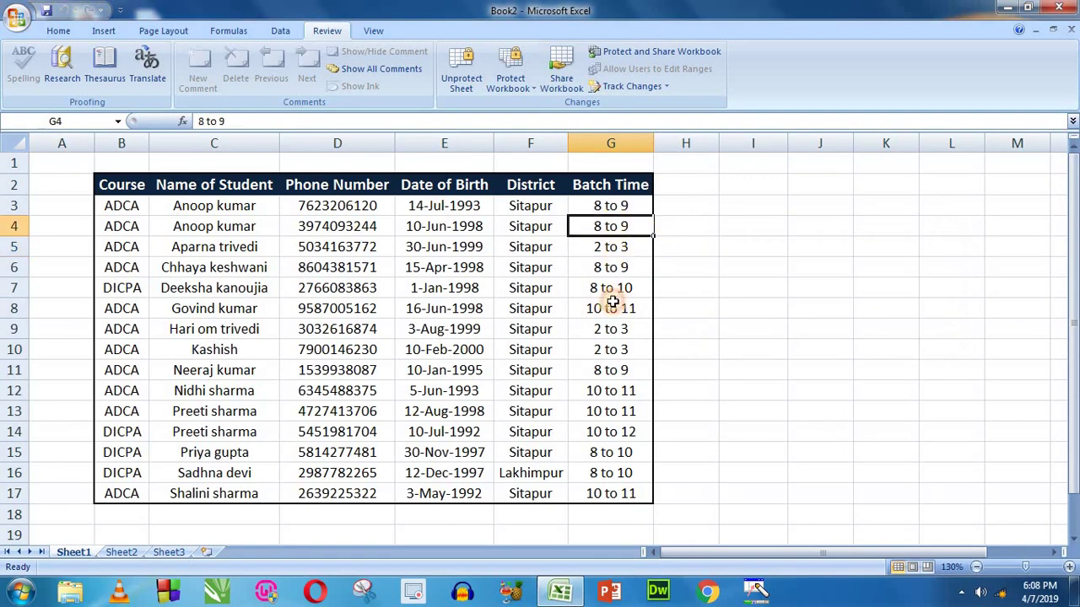
pyautogui.click(611, 305)
pyautogui.click(344, 246)
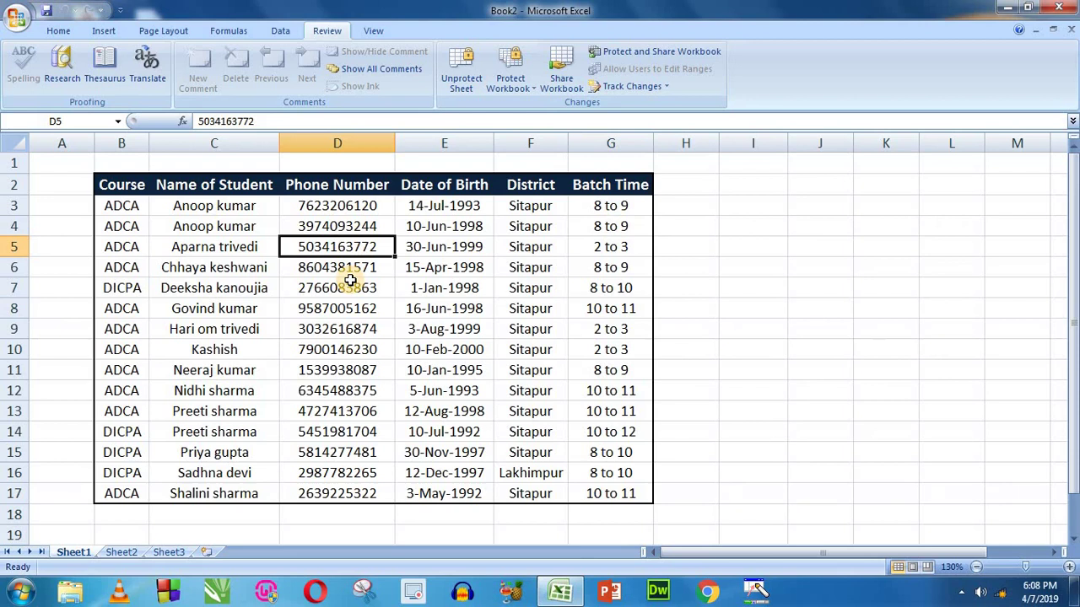
pyautogui.write('65465')
pyautogui.press('Return')
pyautogui.write('354156')
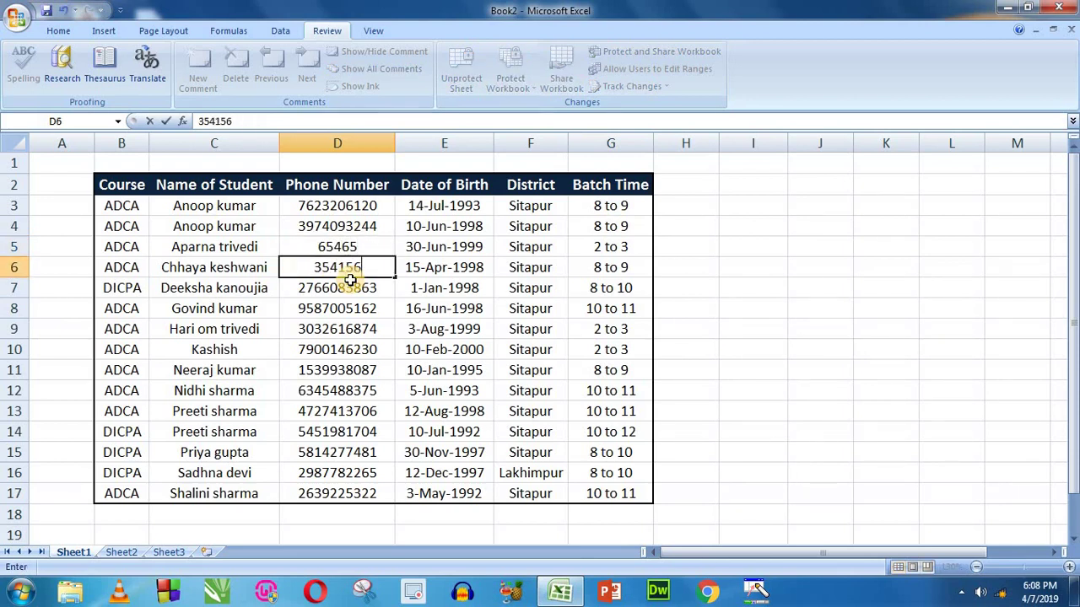
pyautogui.press('Return')
pyautogui.write('355')
pyautogui.press('Return')
pyautogui.write('4165')
pyautogui.press('Return')
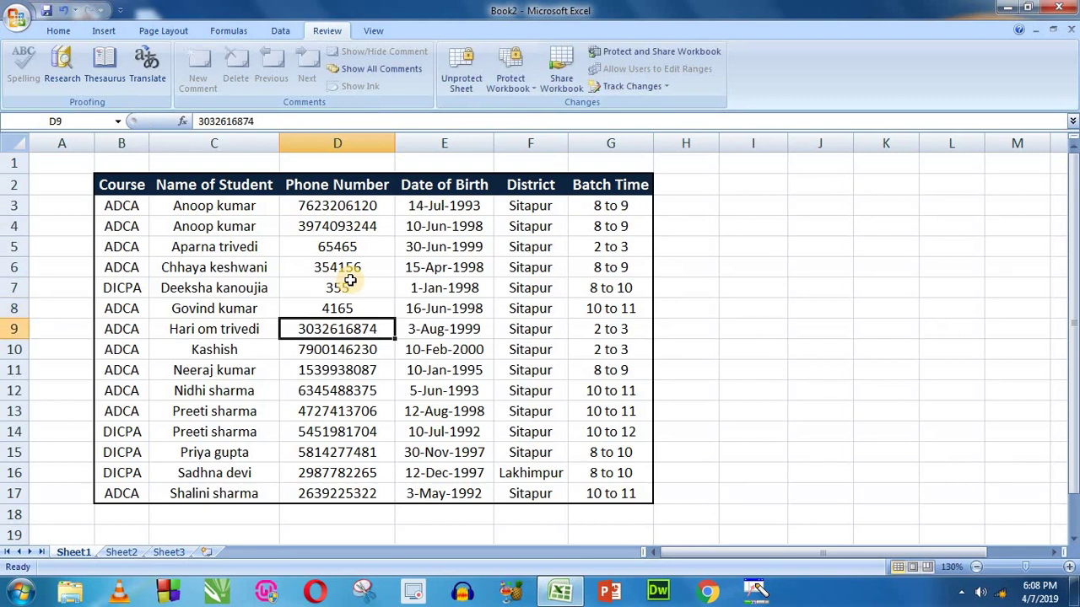
# - Edit Batch Time cell G6 and supply the range's unlock password
pyautogui.doubleClick(614, 267)
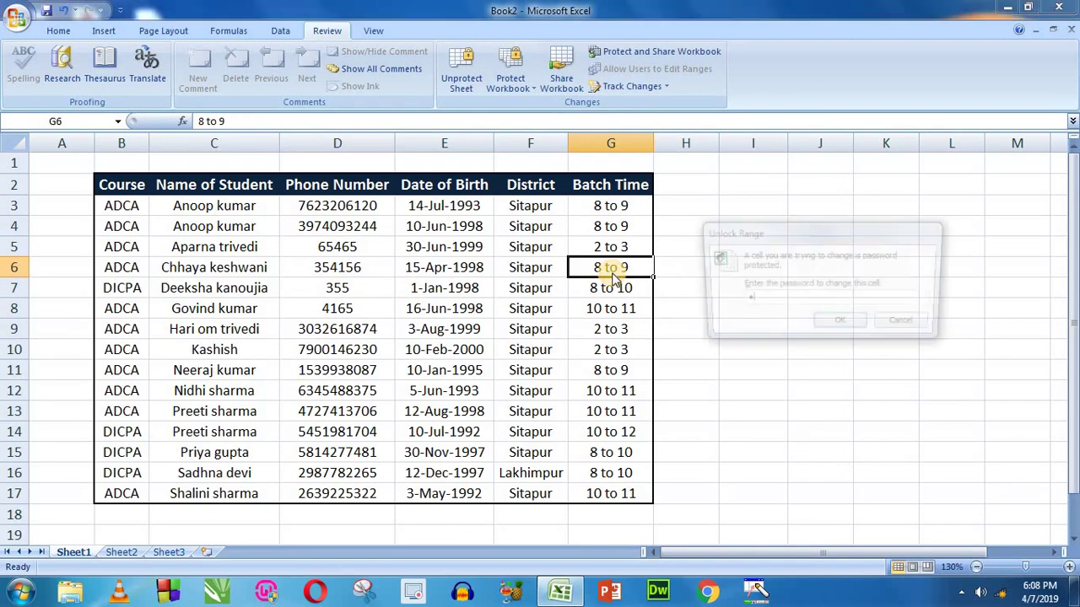
pyautogui.moveTo(754, 300); pyautogui.dragTo(713, 306)
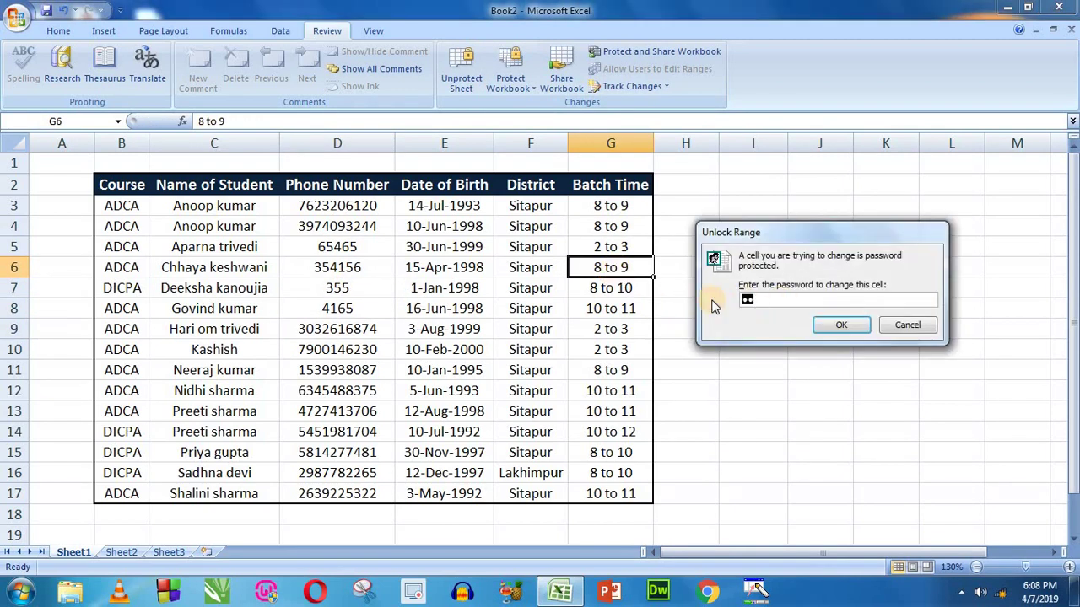
pyautogui.press('Return')
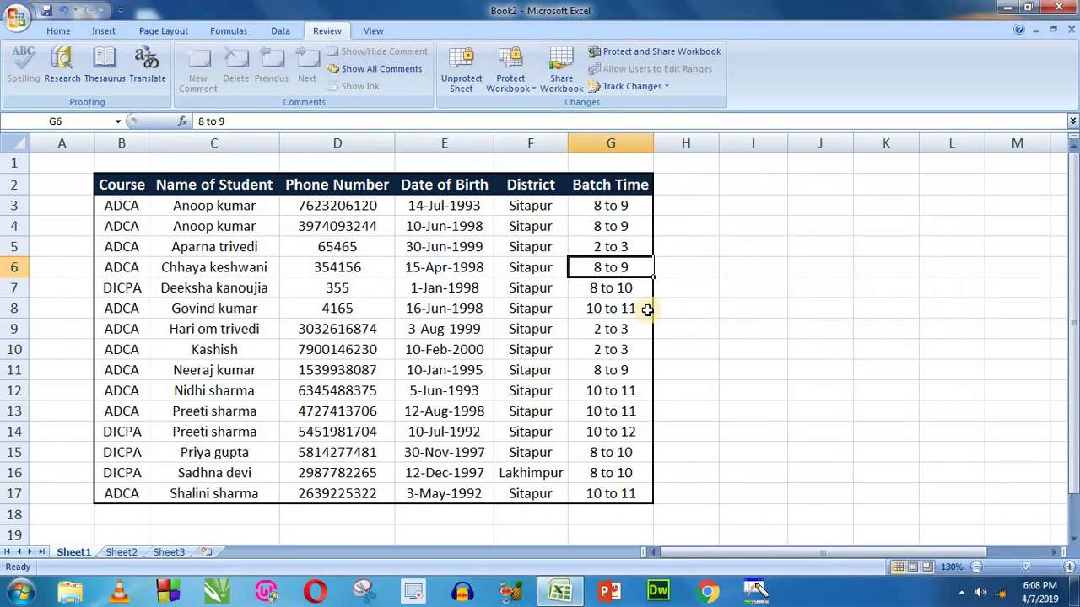
# - Enter 5432, 52 and 452 into Batch Time cells G8, G10 and G11
pyautogui.click(624, 309)
pyautogui.write('5432')
pyautogui.click(611, 349)
pyautogui.write('52')
pyautogui.press('Return')
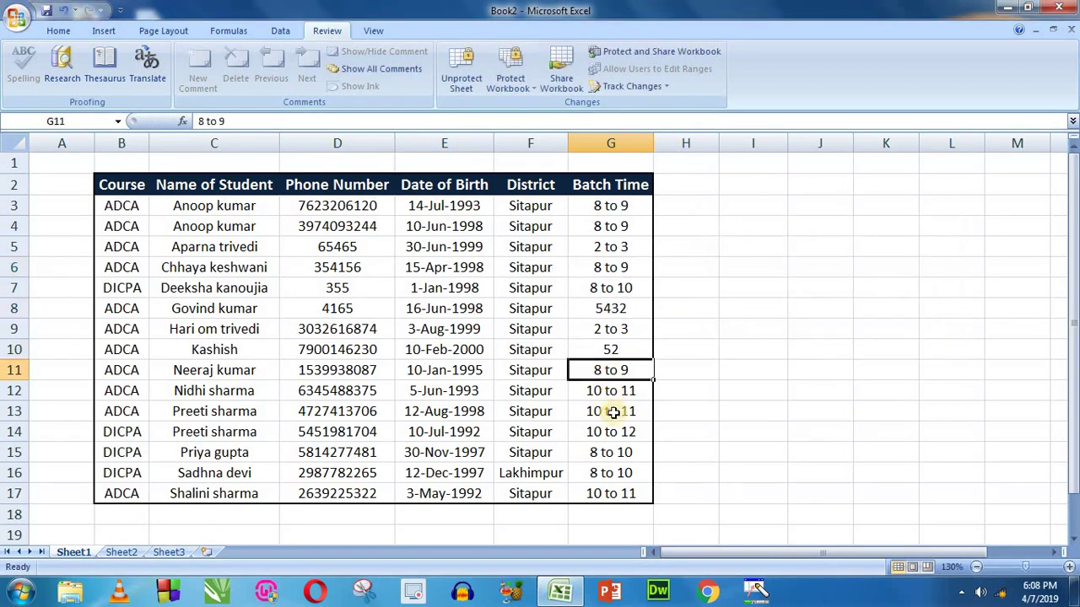
pyautogui.write('452')
pyautogui.click(613, 411)
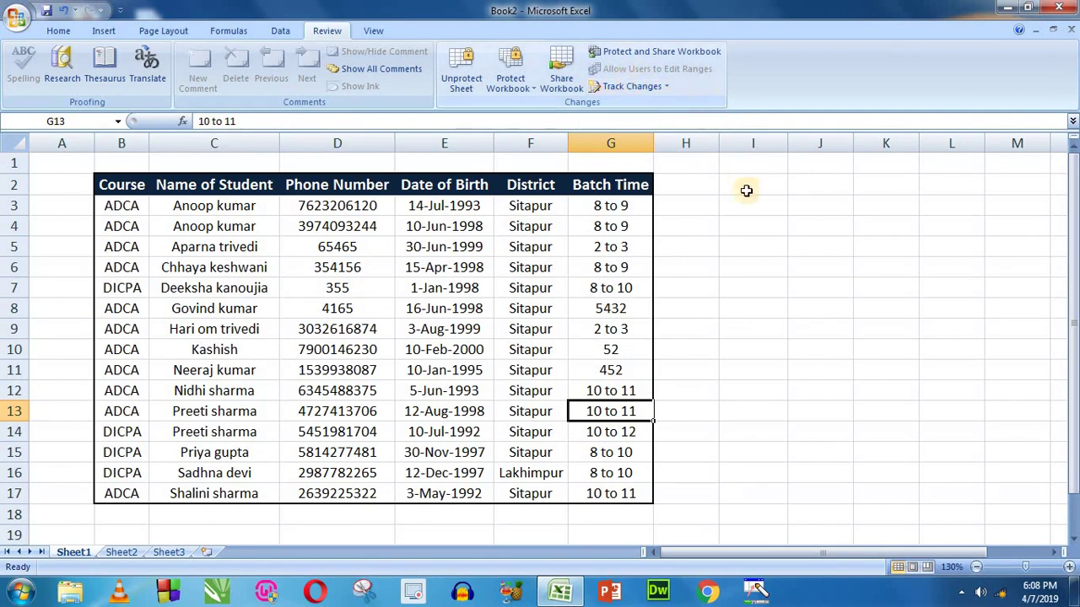
pyautogui.click(751, 287)
pyautogui.click(720, 349)
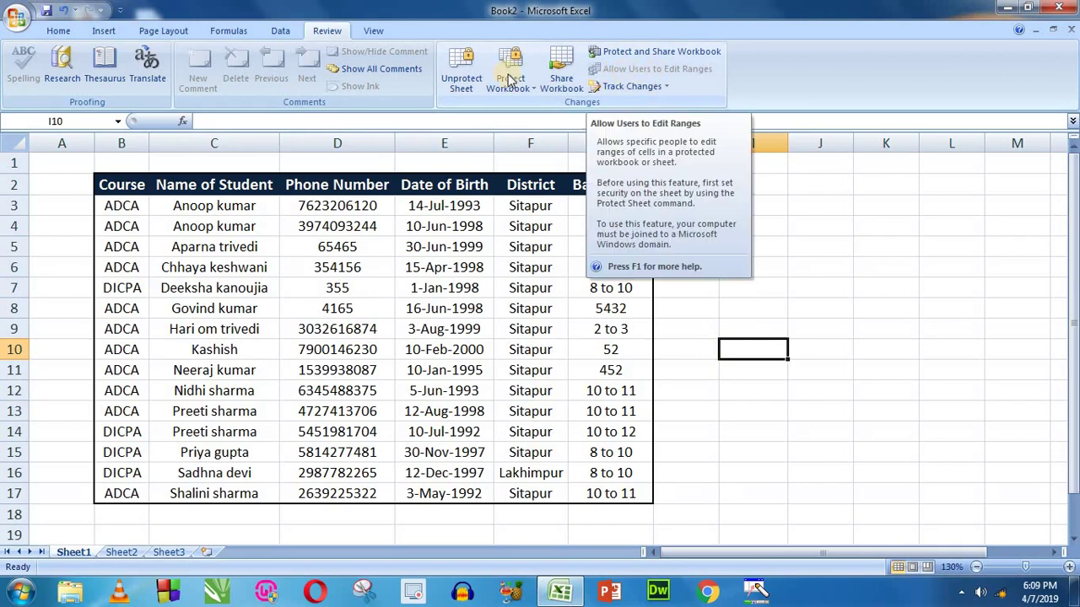
# - Unprotect the sheet by entering its password
pyautogui.click(465, 87)
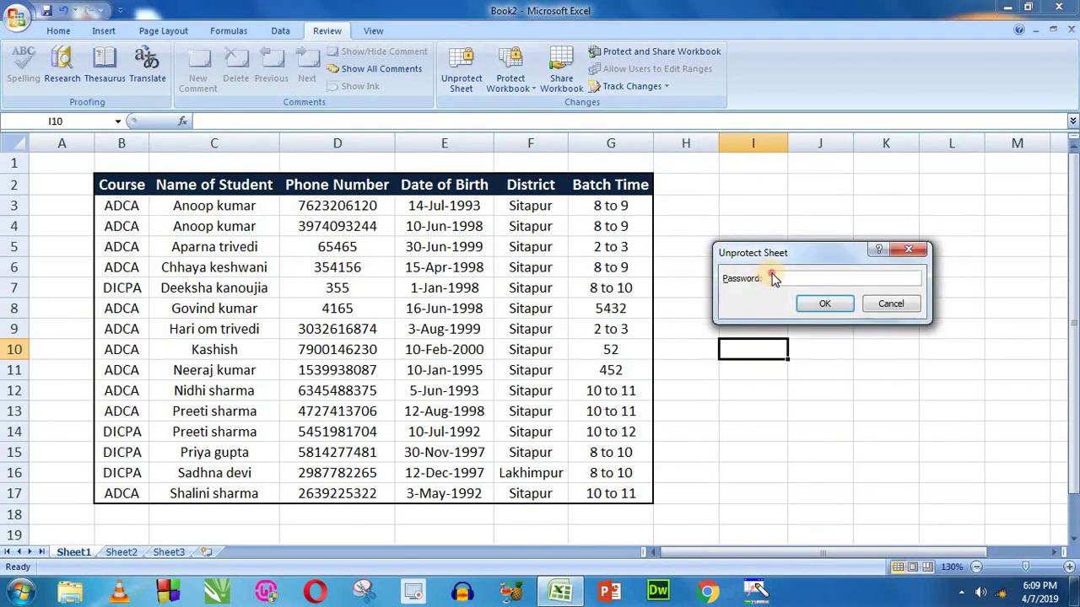
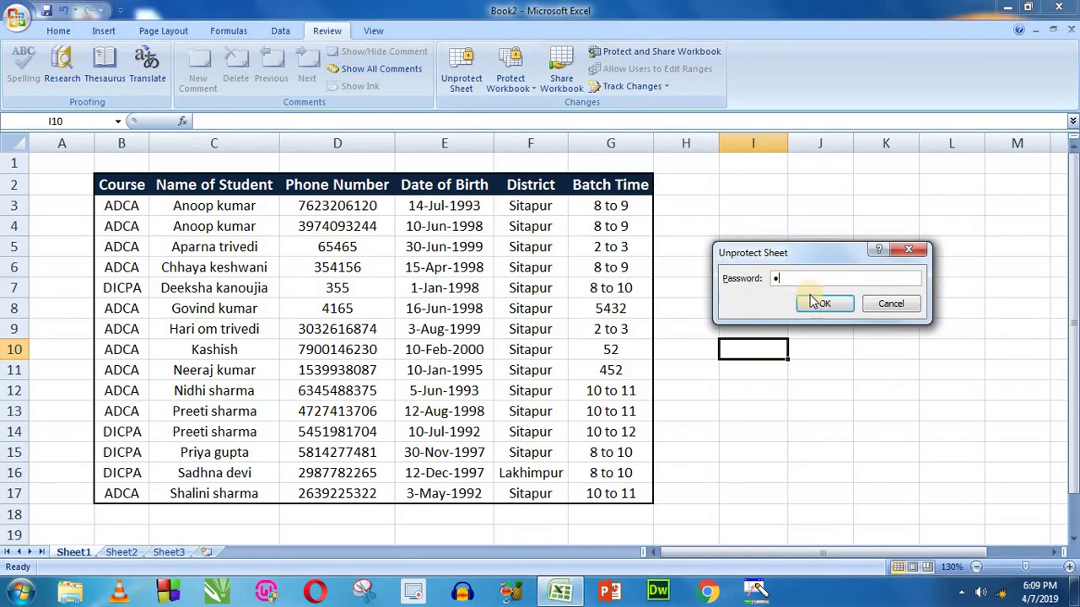
pyautogui.click(824, 304)
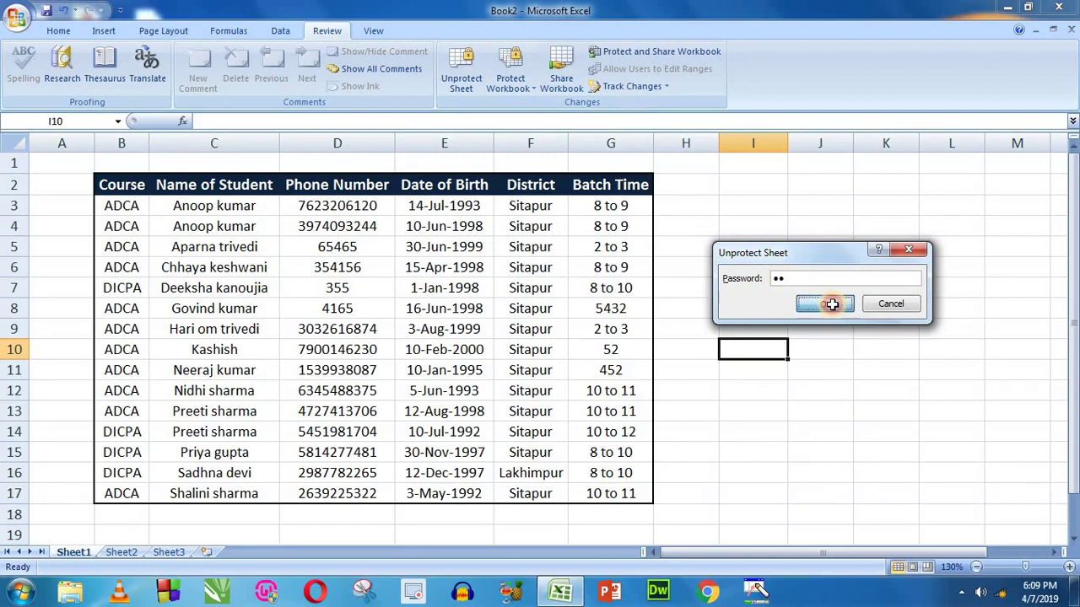
# - Test editing by entering 'rg' in H8 and 563 in G7, then selecting the table B2:G17
pyautogui.click(539, 287)
pyautogui.click(716, 308)
pyautogui.write('rg')
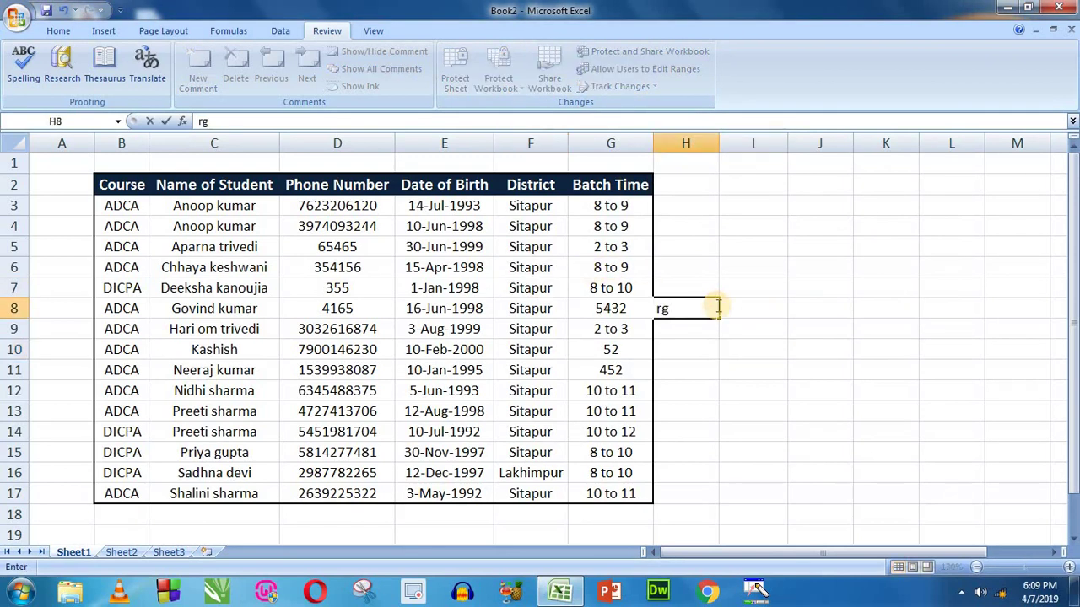
pyautogui.click(558, 285)
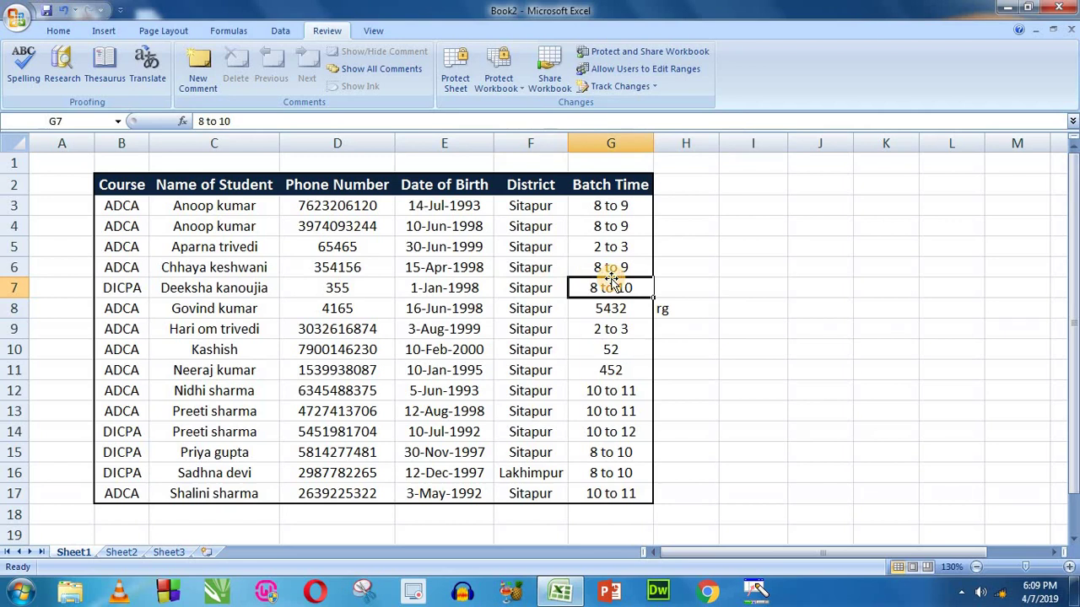
pyautogui.write('563')
pyautogui.click(724, 268)
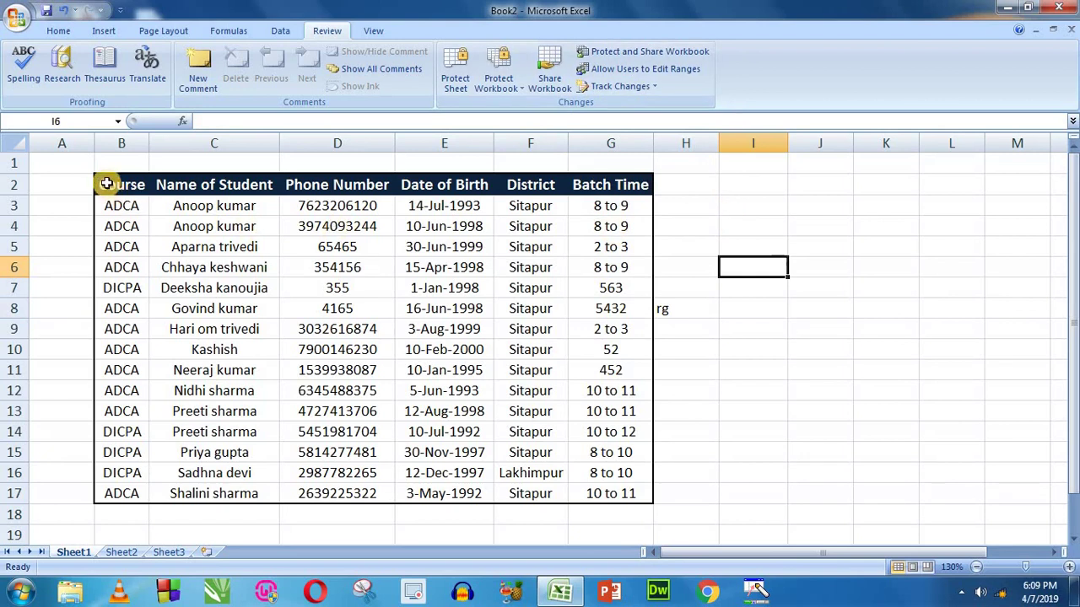
pyautogui.moveTo(107, 184); pyautogui.dragTo(611, 493)
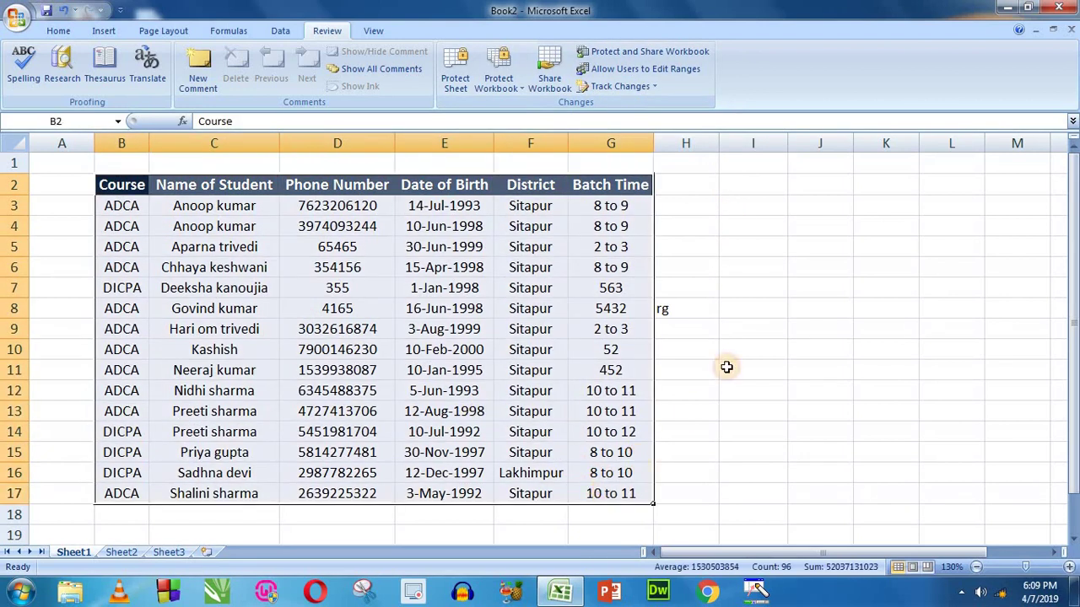
pyautogui.click(687, 304)
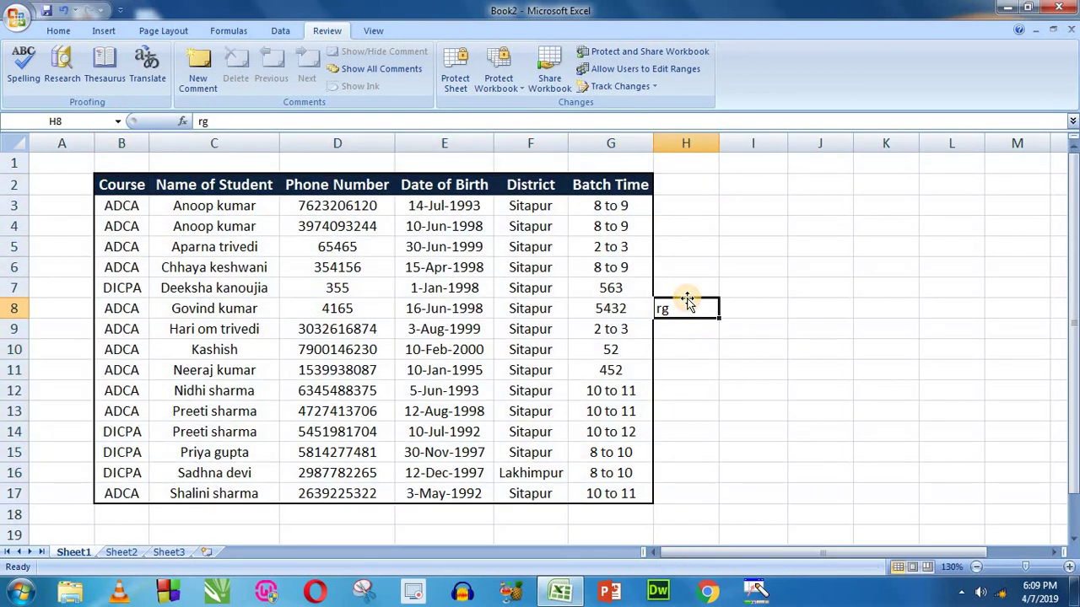
pyautogui.click(692, 286)
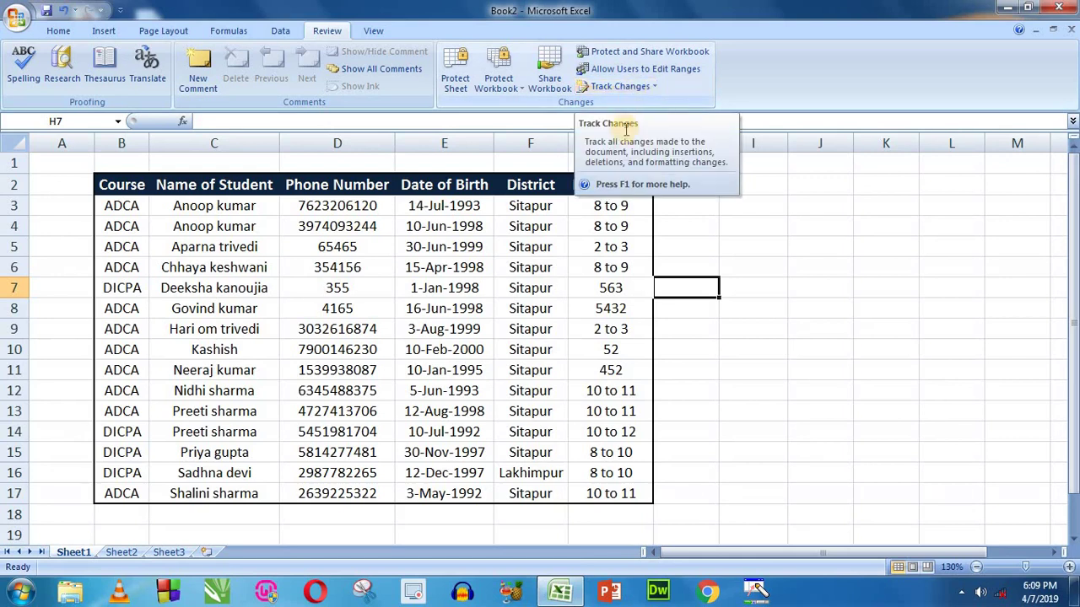
# - Turn on tracking changes while editing, which shares the workbook, then select empty cell I9
pyautogui.moveTo(100, 186)
pyautogui.mouseDown()
pyautogui.moveTo(600, 453)
pyautogui.moveTo(612, 491)
pyautogui.mouseUp()
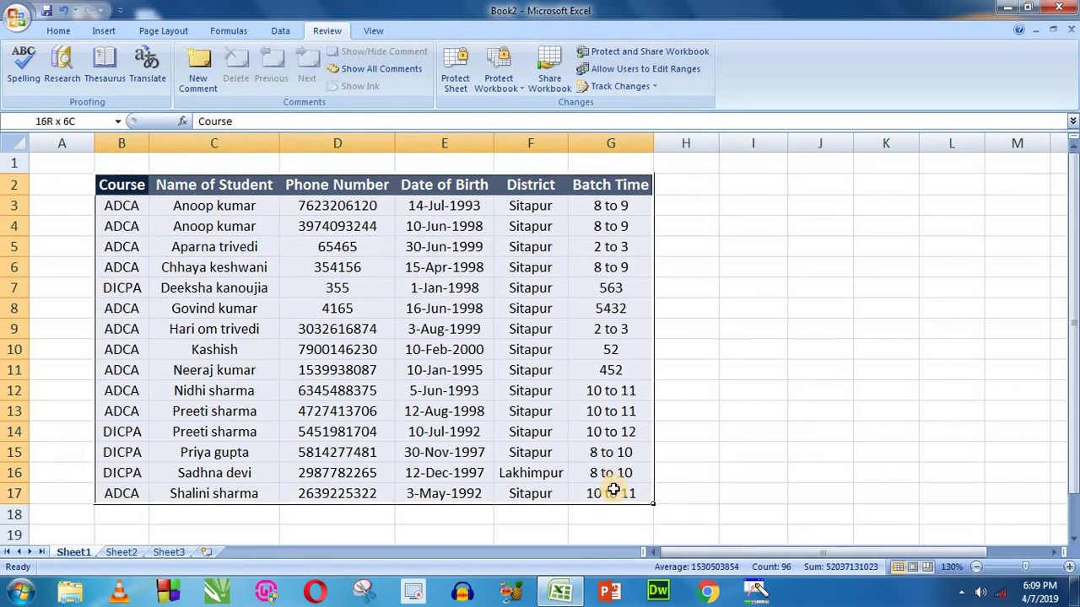
pyautogui.click(620, 86)
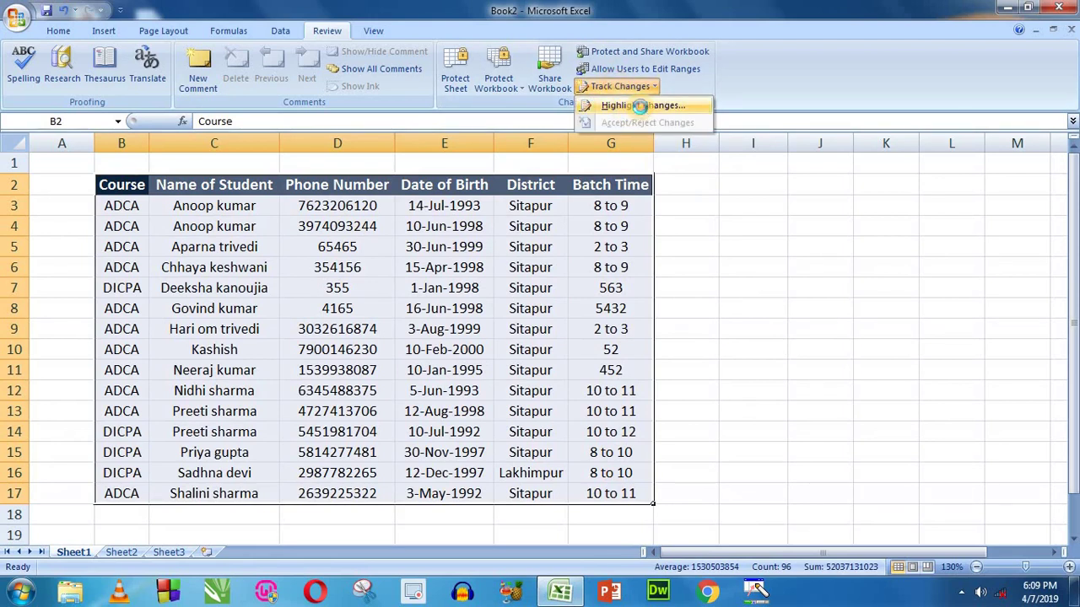
pyautogui.click(640, 106)
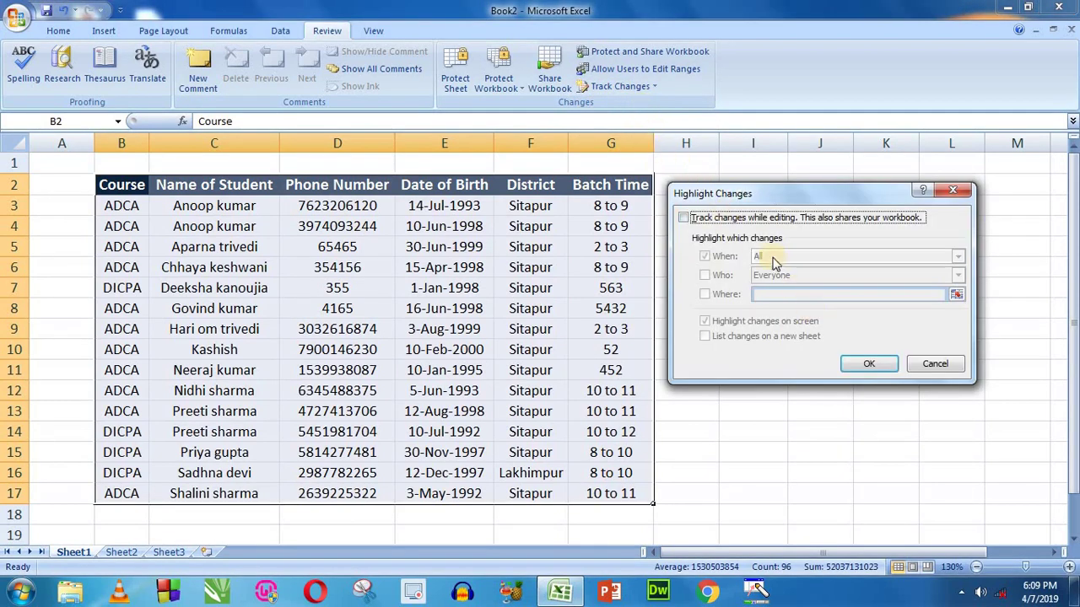
pyautogui.click(700, 221)
pyautogui.click(869, 362)
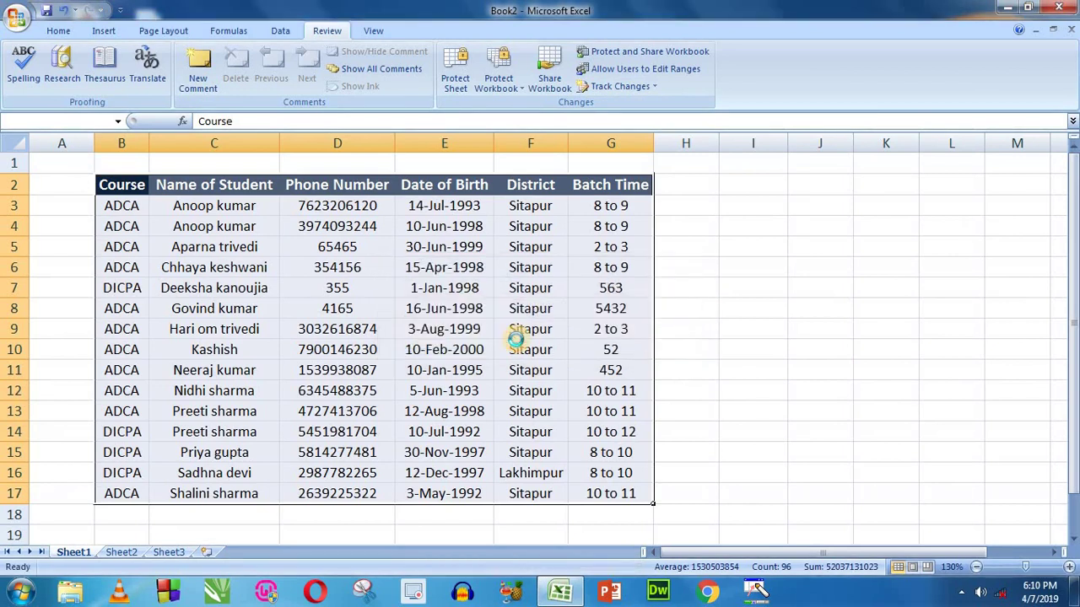
pyautogui.click(723, 325)
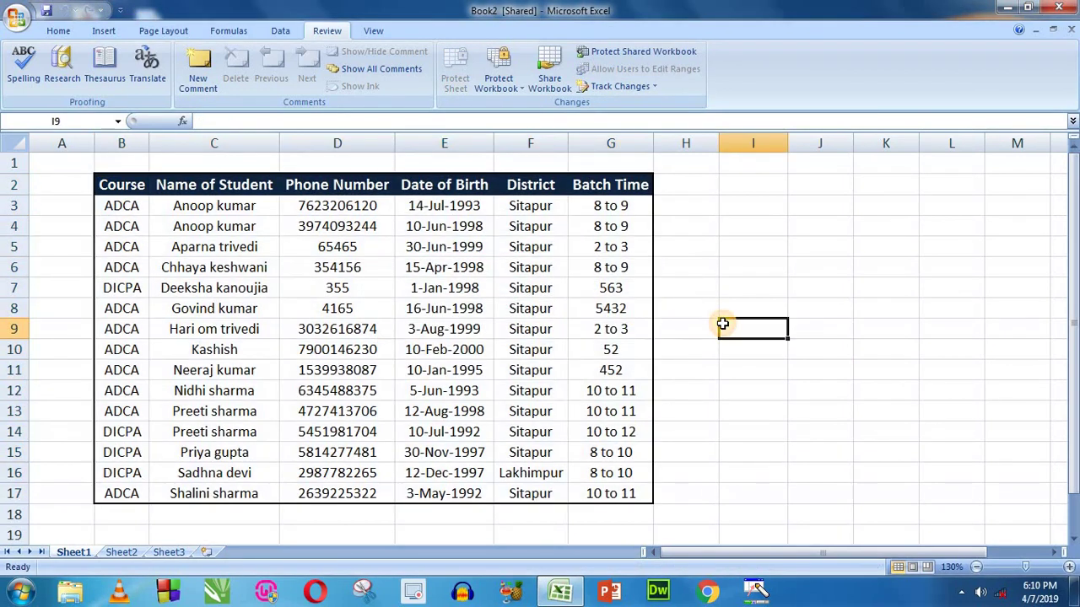
# - Enter fdg in I9 and replace F9's district with dsf
pyautogui.write('fdg')
pyautogui.click(746, 287)
pyautogui.moveTo(753, 329)
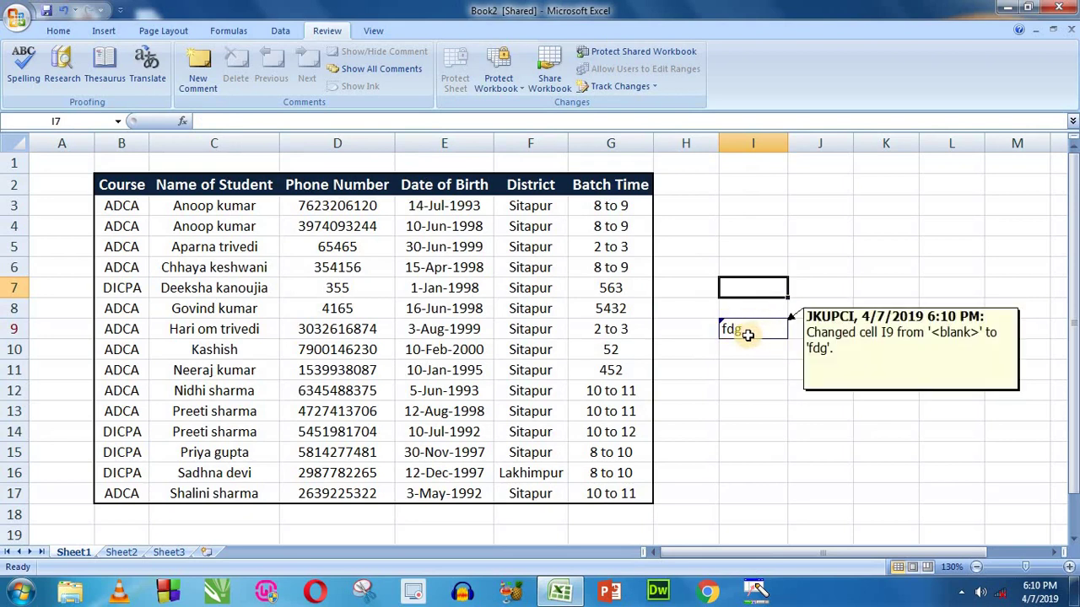
pyautogui.click(528, 328)
pyautogui.write('dsf')
pyautogui.click(696, 392)
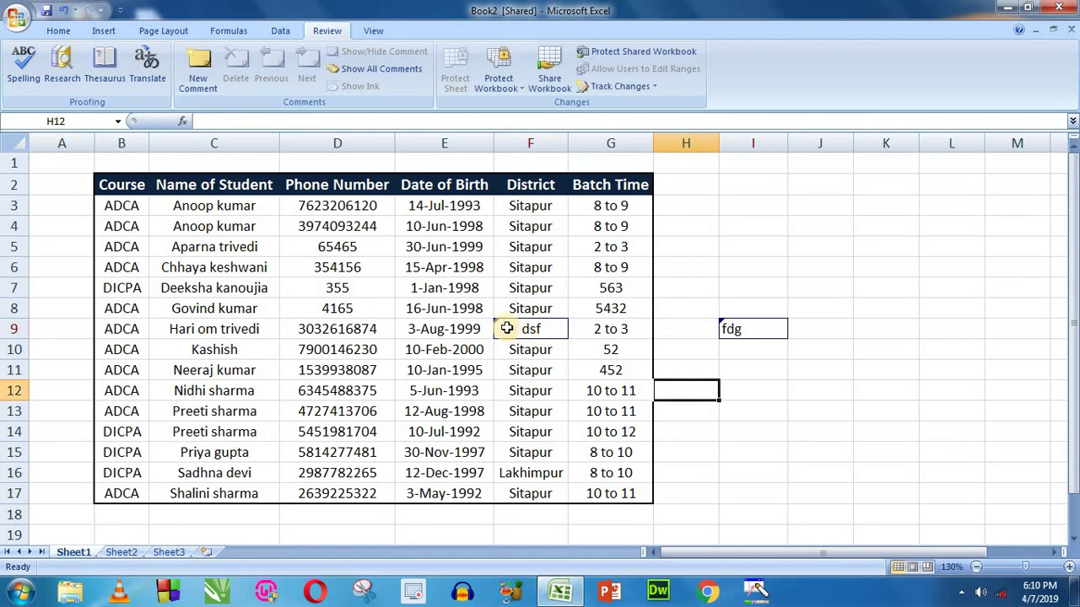
# - Enter 5464, 54 and 54 down D7:D9, then check I9's change note
pyautogui.click(325, 289)
pyautogui.write('5464')
pyautogui.press('Return')
pyautogui.write('54')
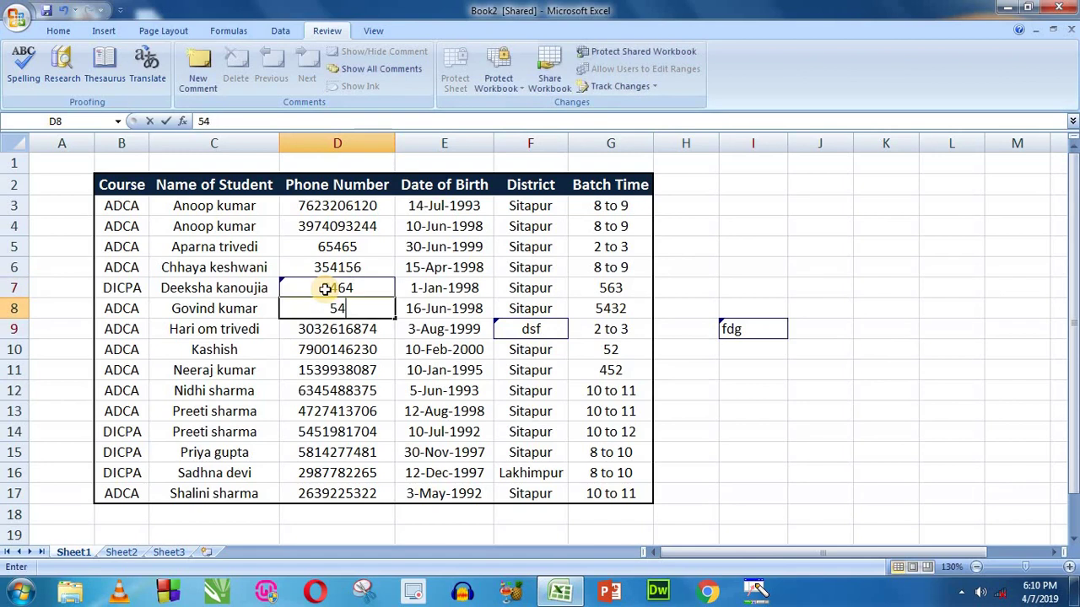
pyautogui.press('Return')
pyautogui.write('54')
pyautogui.press('Return')
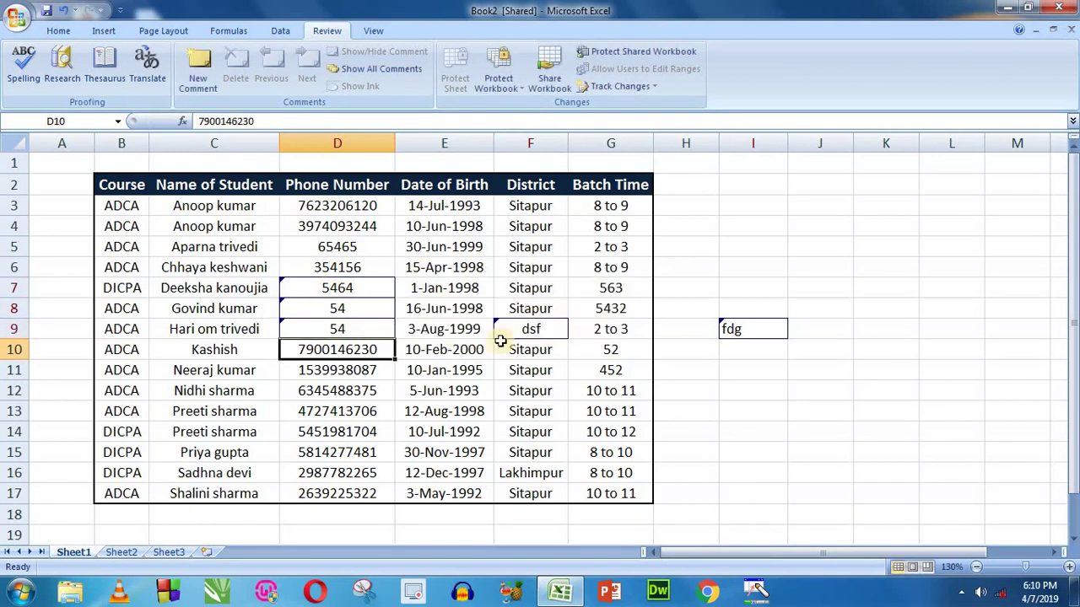
pyautogui.click(770, 330)
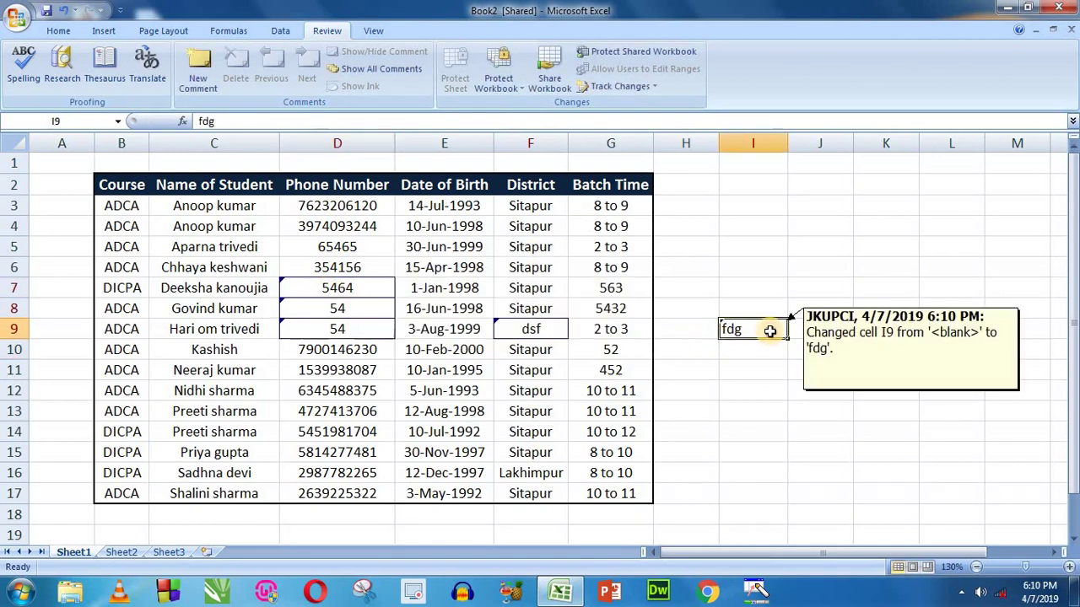
pyautogui.click(684, 279)
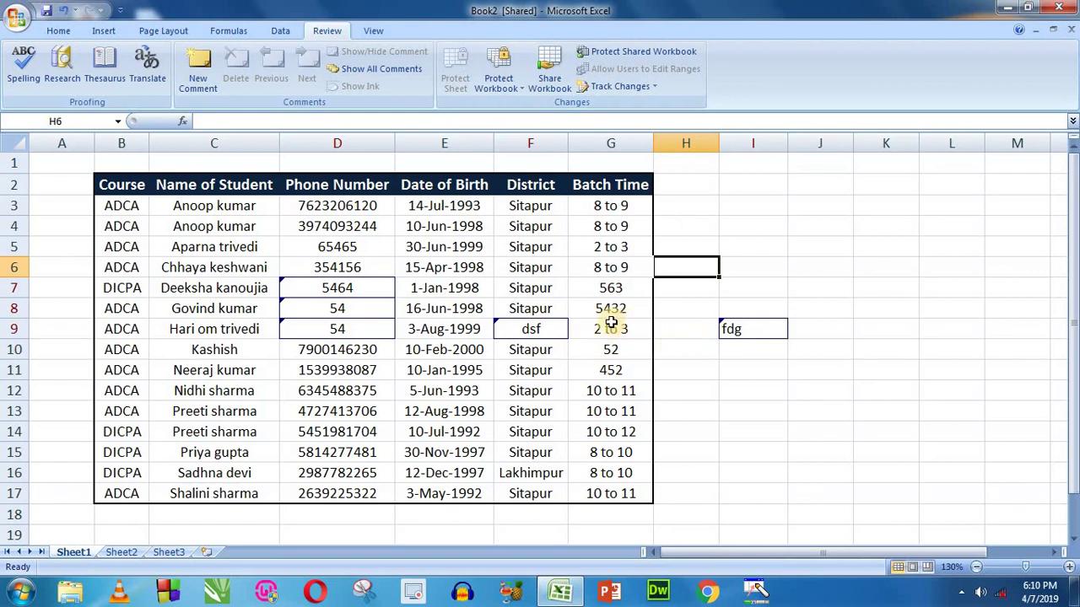
pyautogui.moveTo(531, 329)
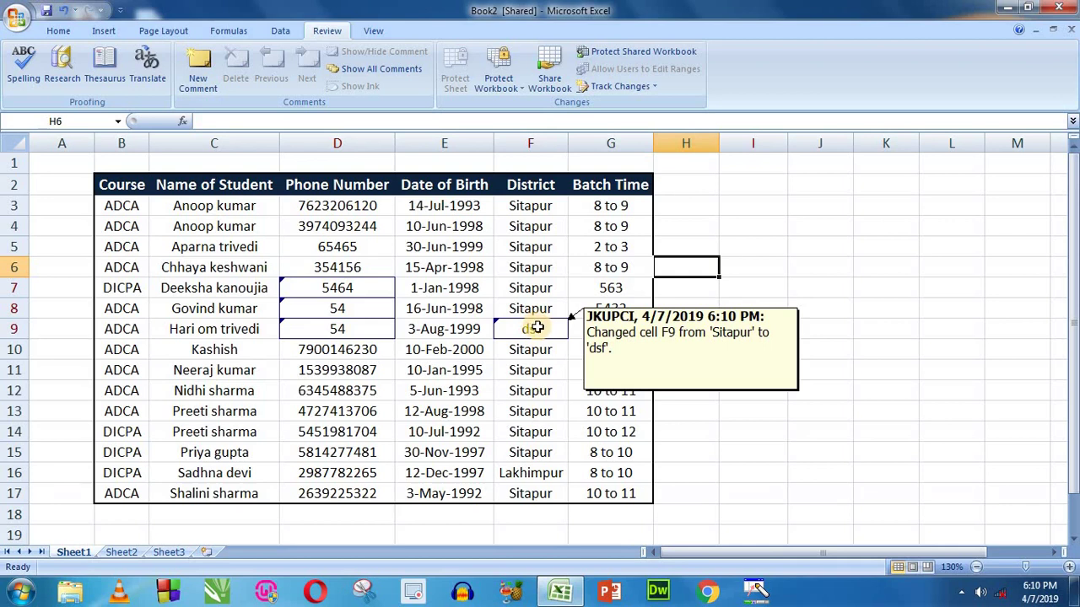
# - Start reviewing all not-yet-reviewed changes by everyone, saving the workbook first
pyautogui.click(647, 86)
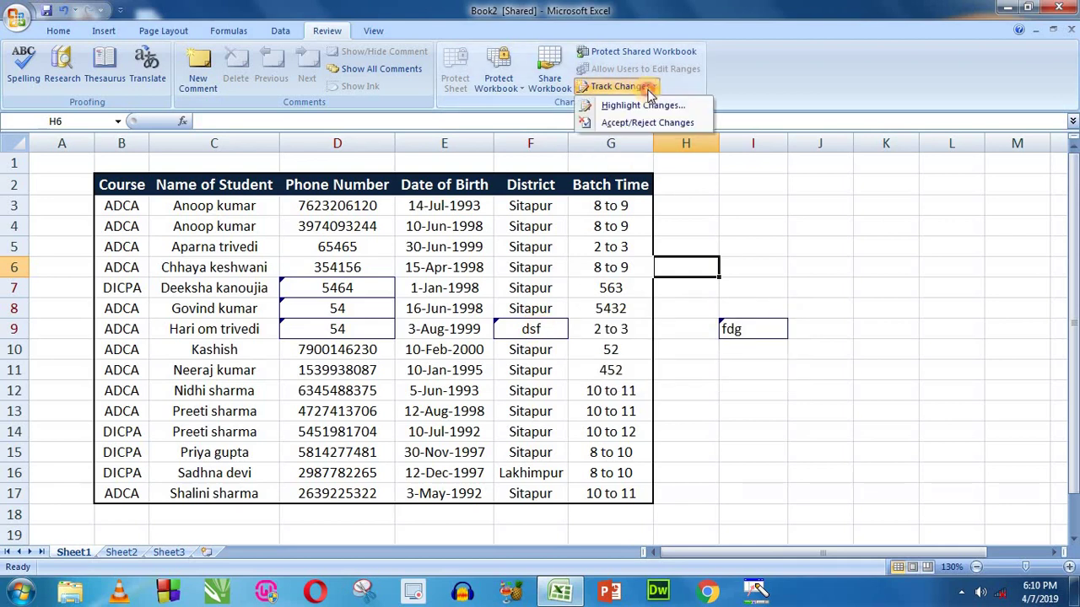
pyautogui.click(624, 123)
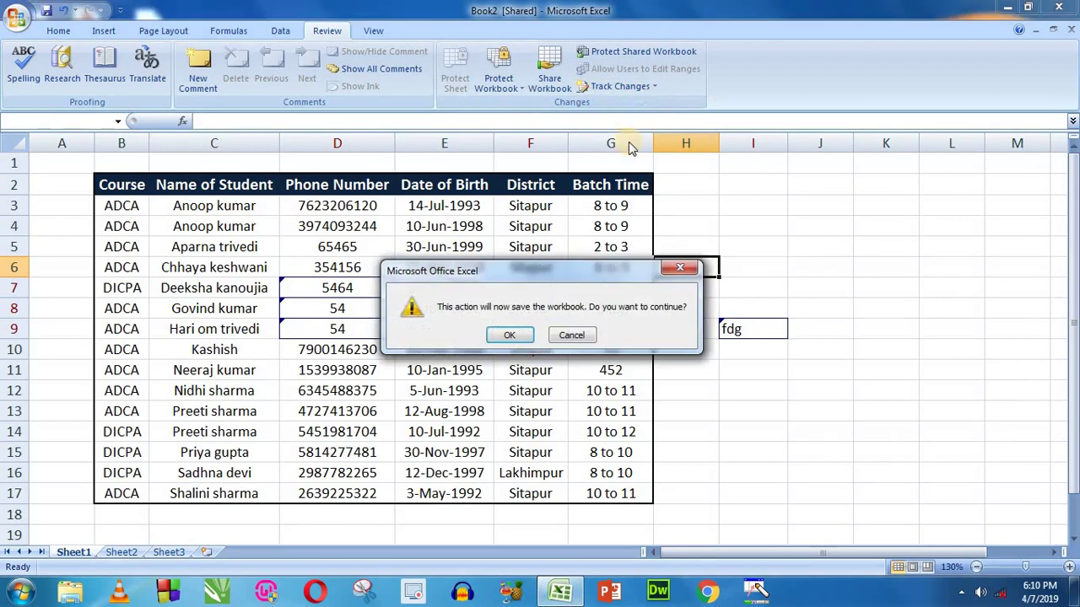
pyautogui.click(516, 335)
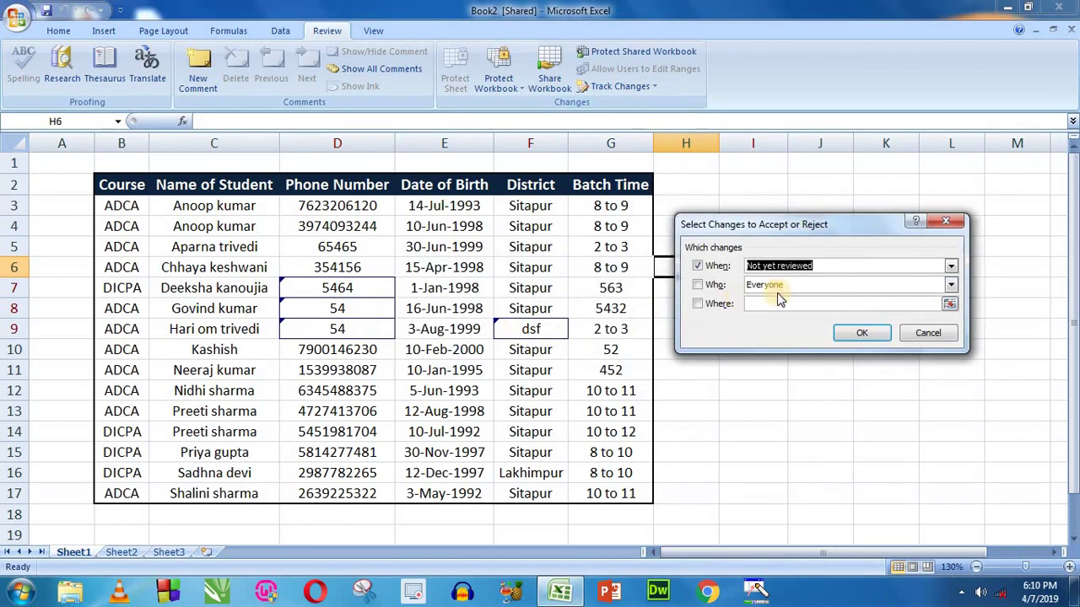
pyautogui.click(862, 334)
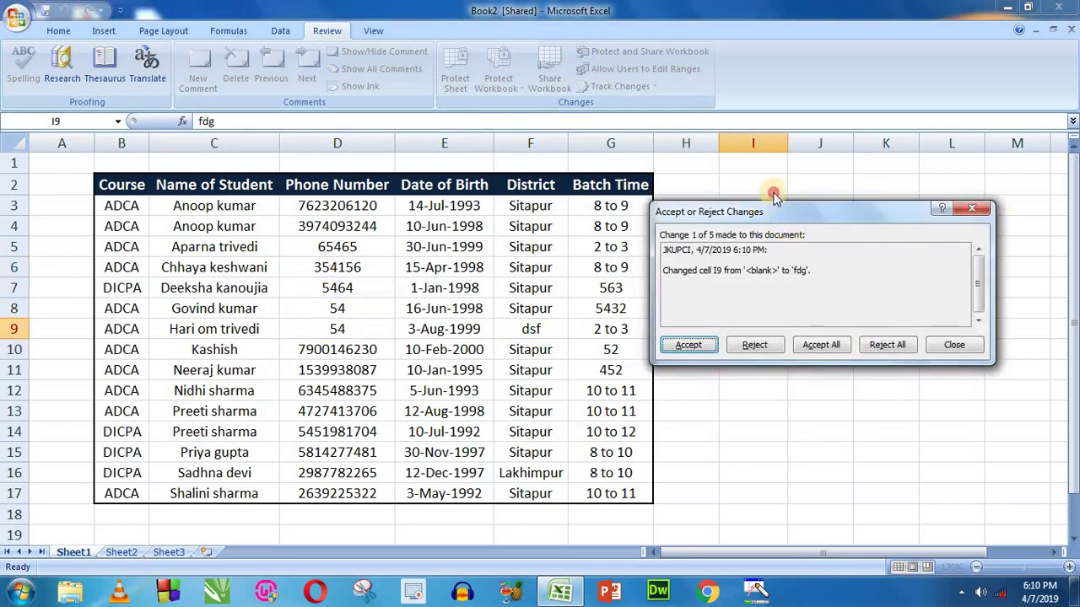
pyautogui.moveTo(775, 196); pyautogui.dragTo(801, 63)
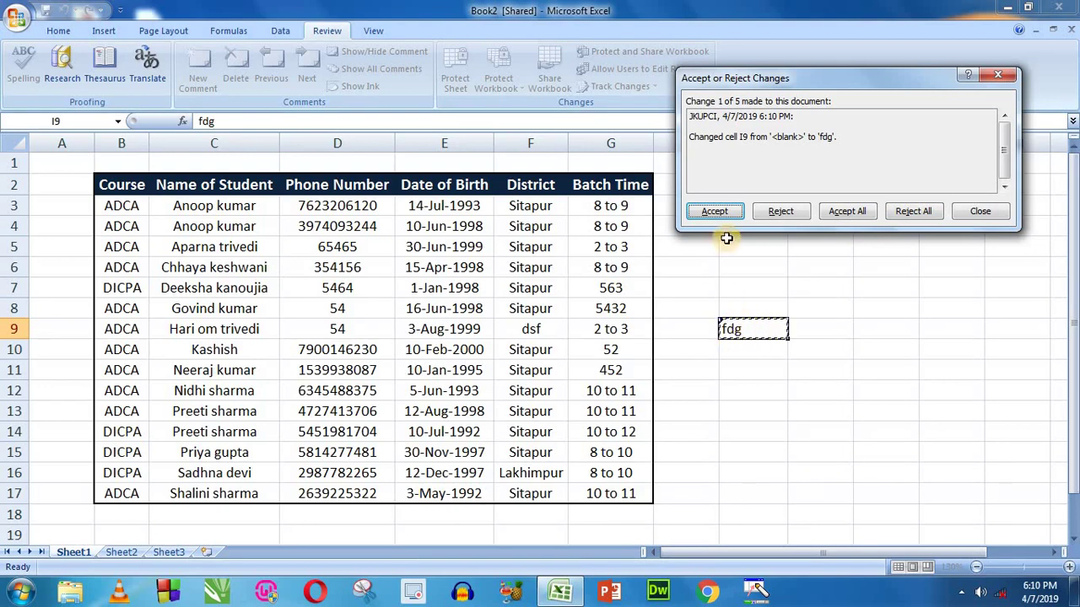
# - Reject the I9 and F9 edits, accept D7, reject D8 (restoring 4165), and accept D9
pyautogui.click(776, 212)
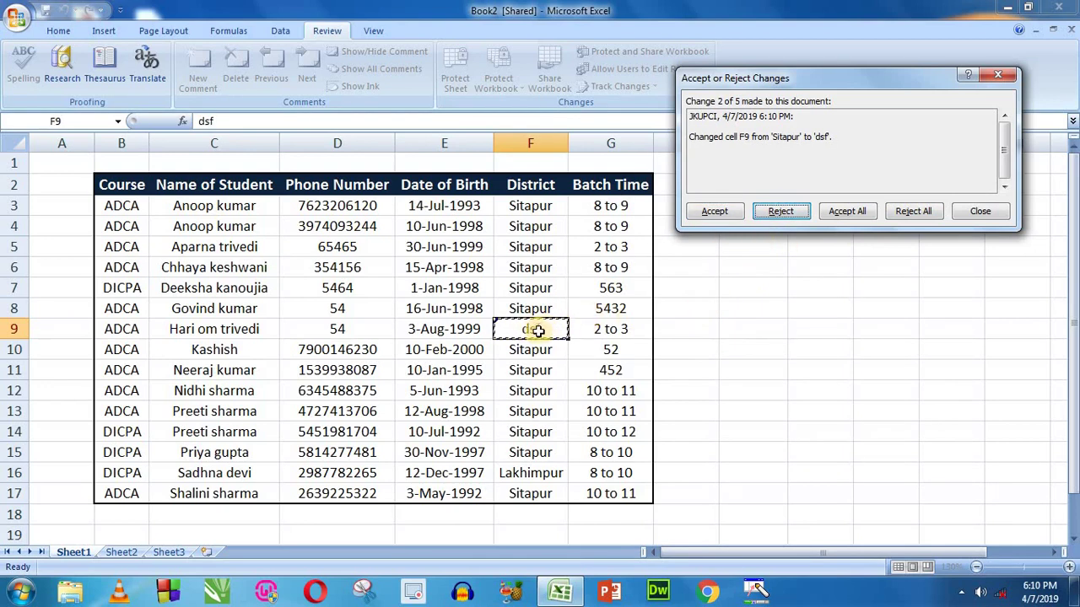
pyautogui.click(776, 212)
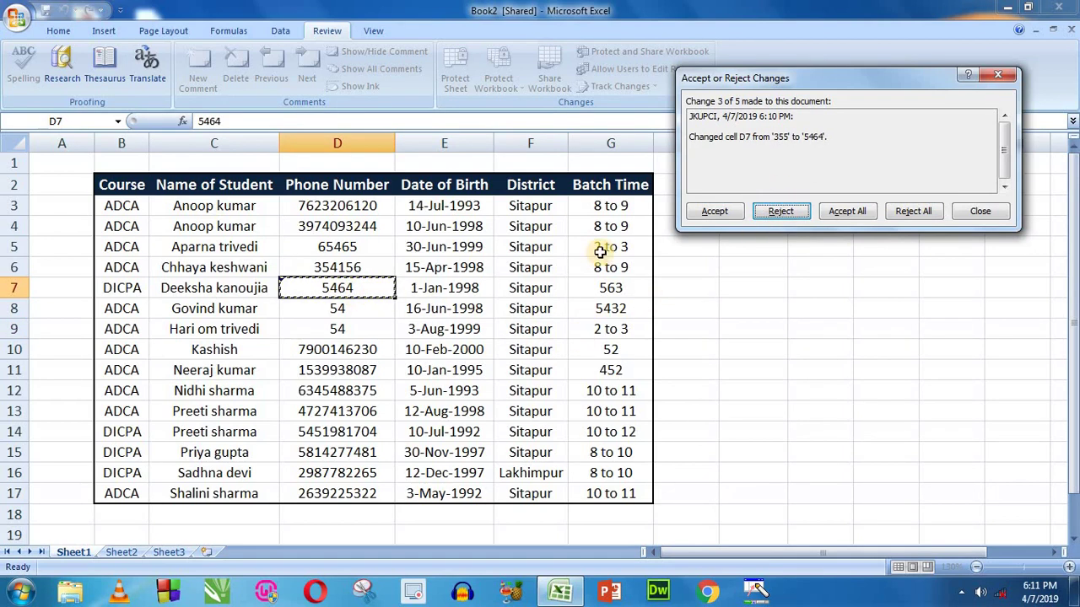
pyautogui.click(714, 211)
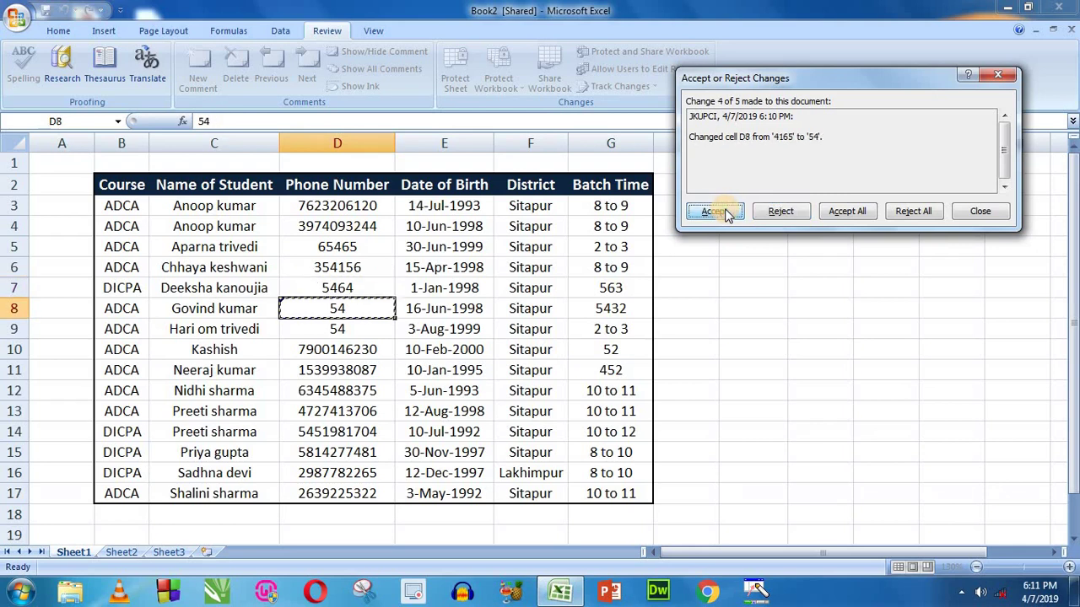
pyautogui.click(781, 211)
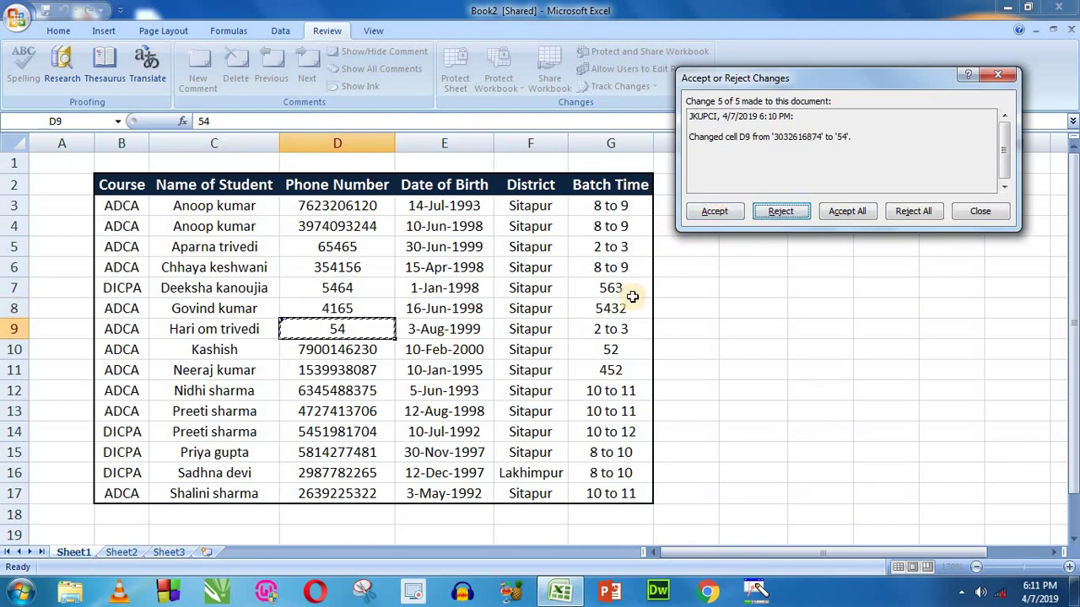
pyautogui.click(714, 211)
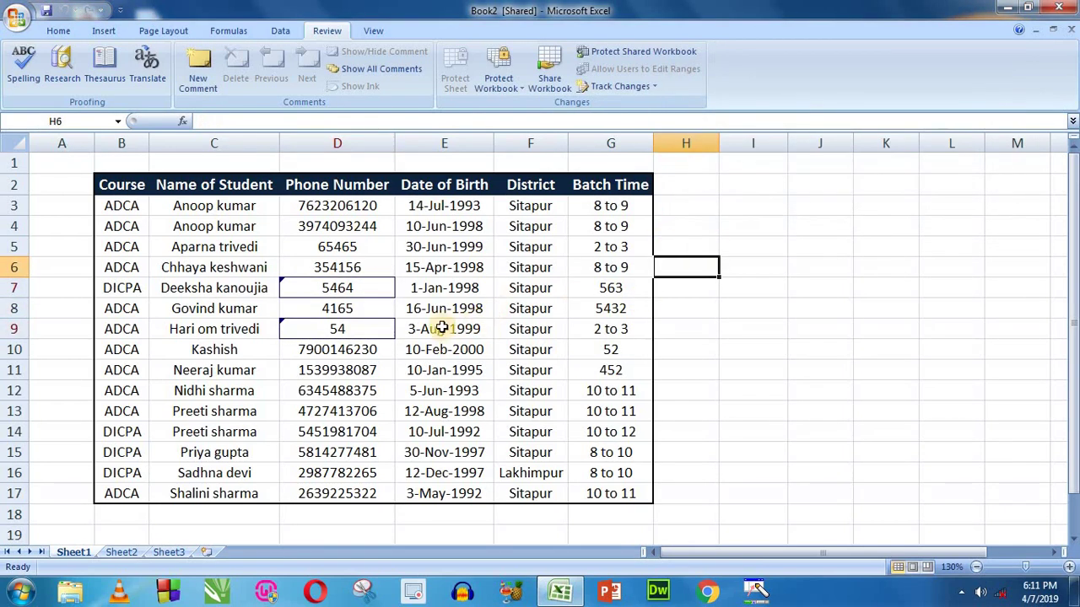
# - Untick 'Track changes while editing' in Highlight Changes and confirm removing the workbook from shared use
pyautogui.click(629, 86)
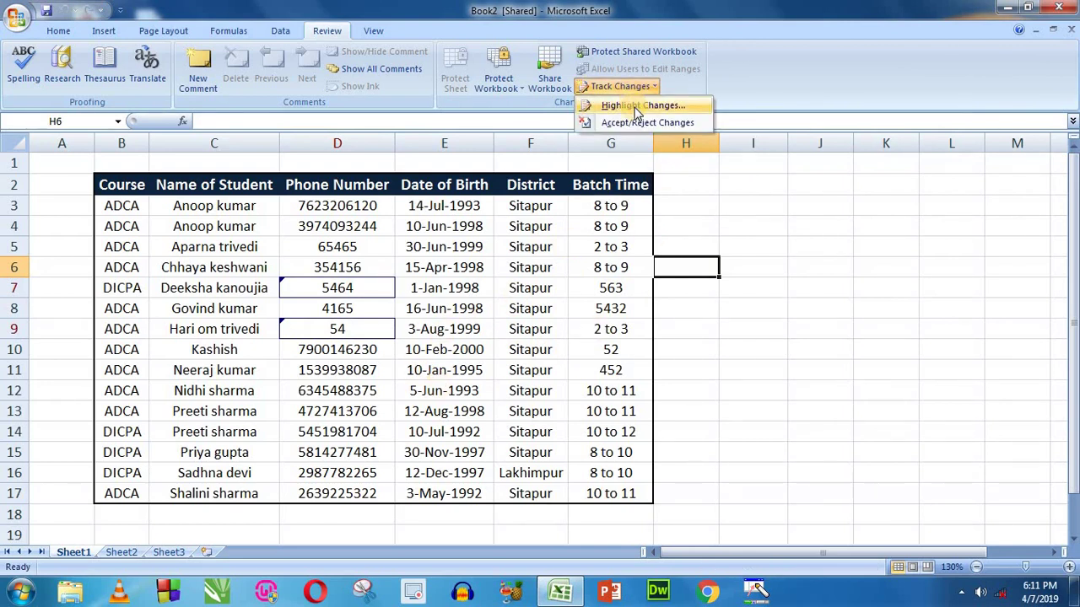
pyautogui.click(635, 107)
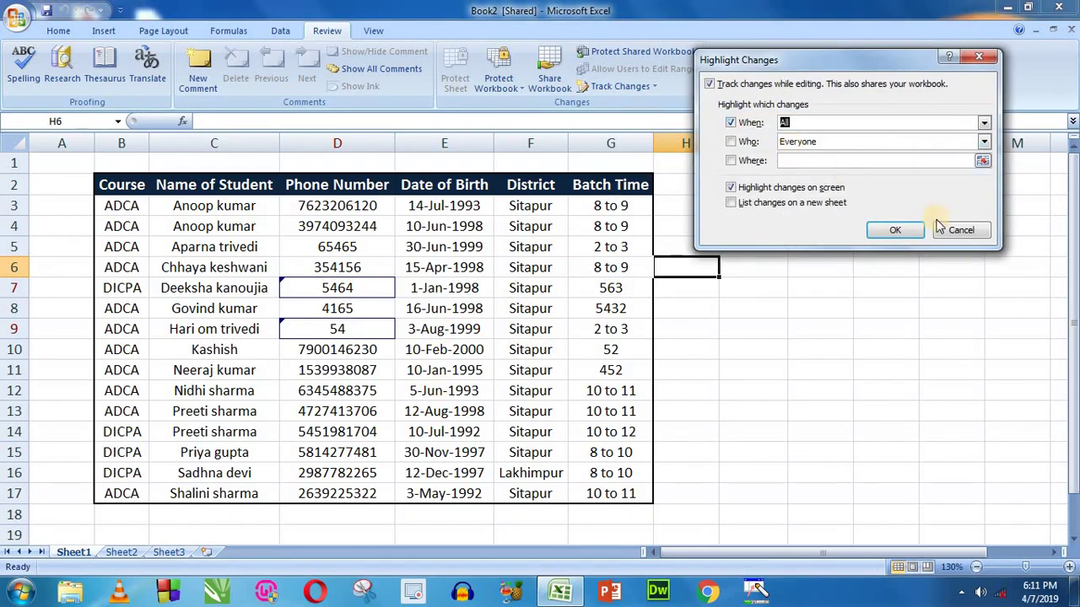
pyautogui.click(711, 84)
pyautogui.click(947, 231)
pyautogui.click(620, 86)
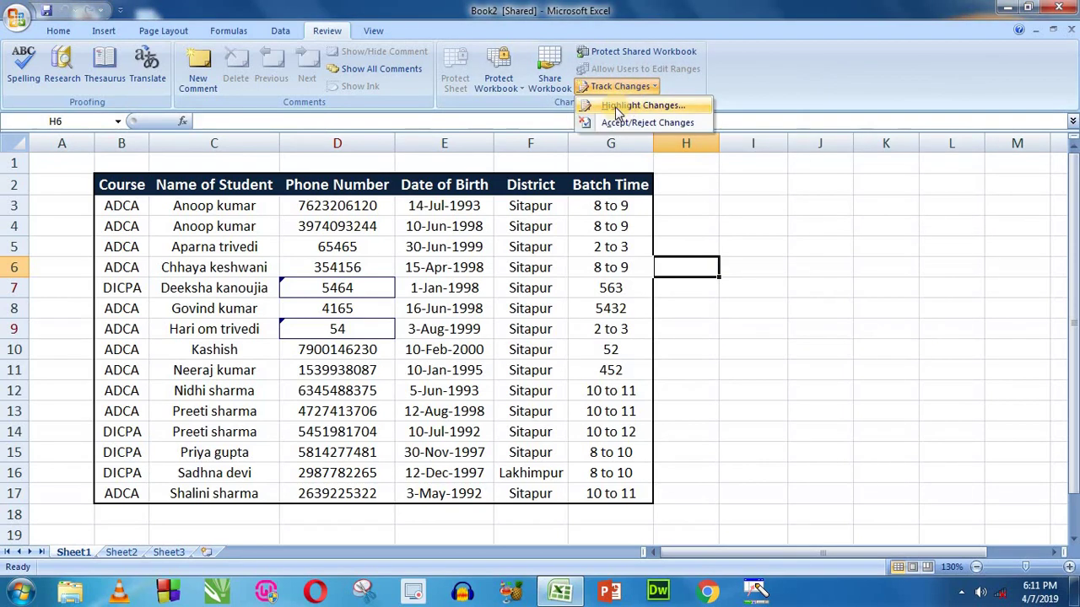
pyautogui.click(664, 108)
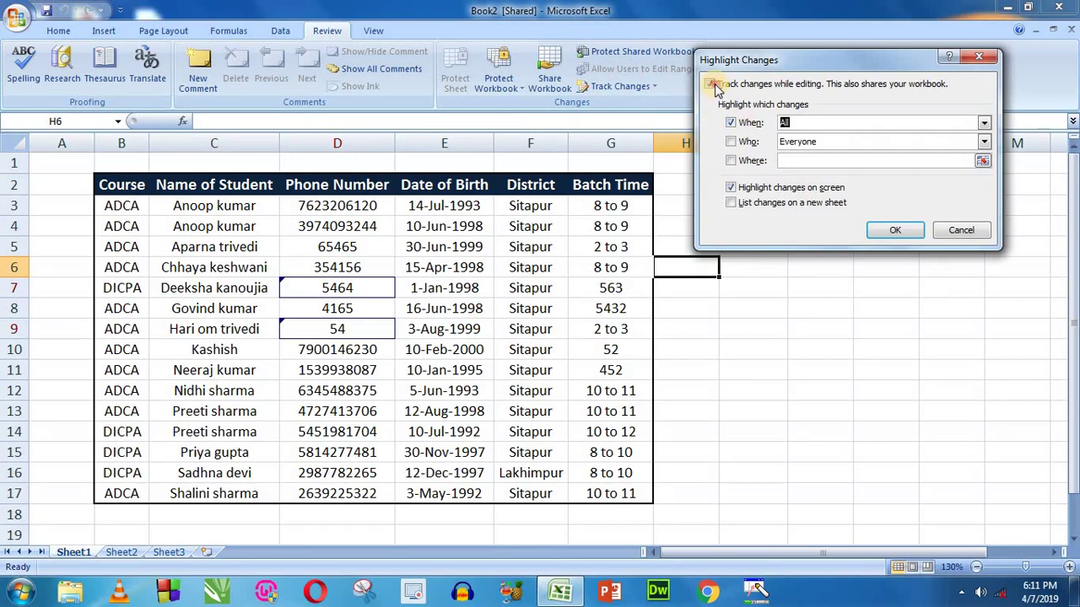
pyautogui.click(710, 85)
pyautogui.click(892, 231)
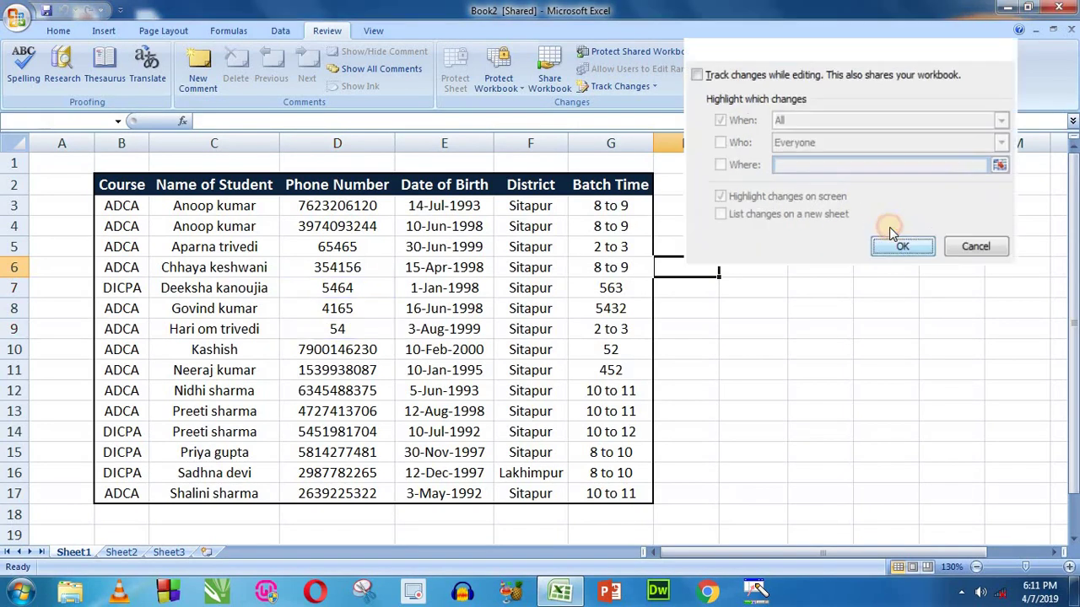
pyautogui.click(513, 361)
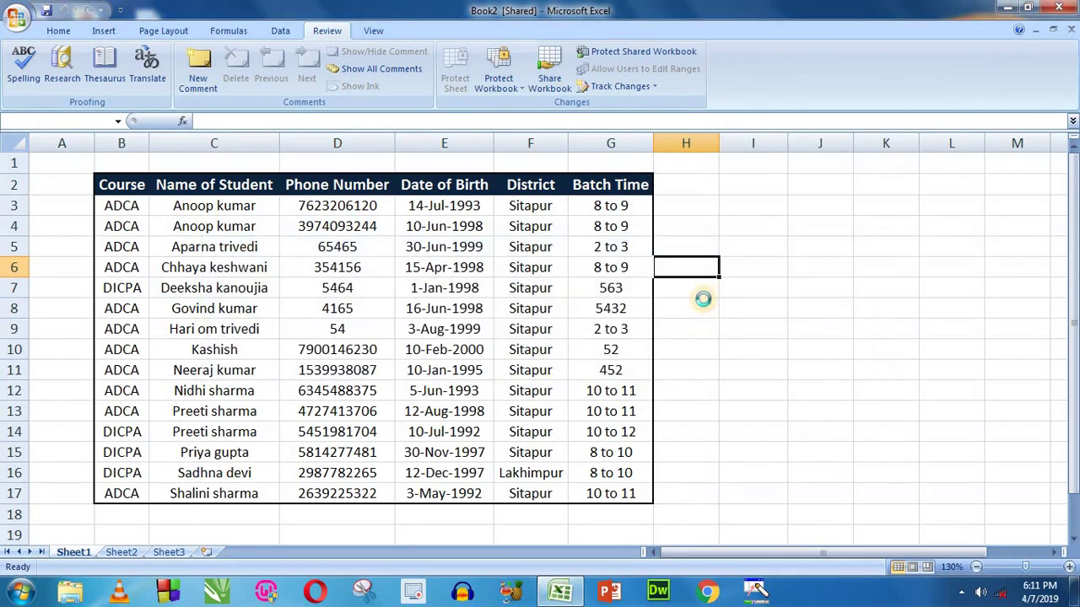
pyautogui.click(626, 87)
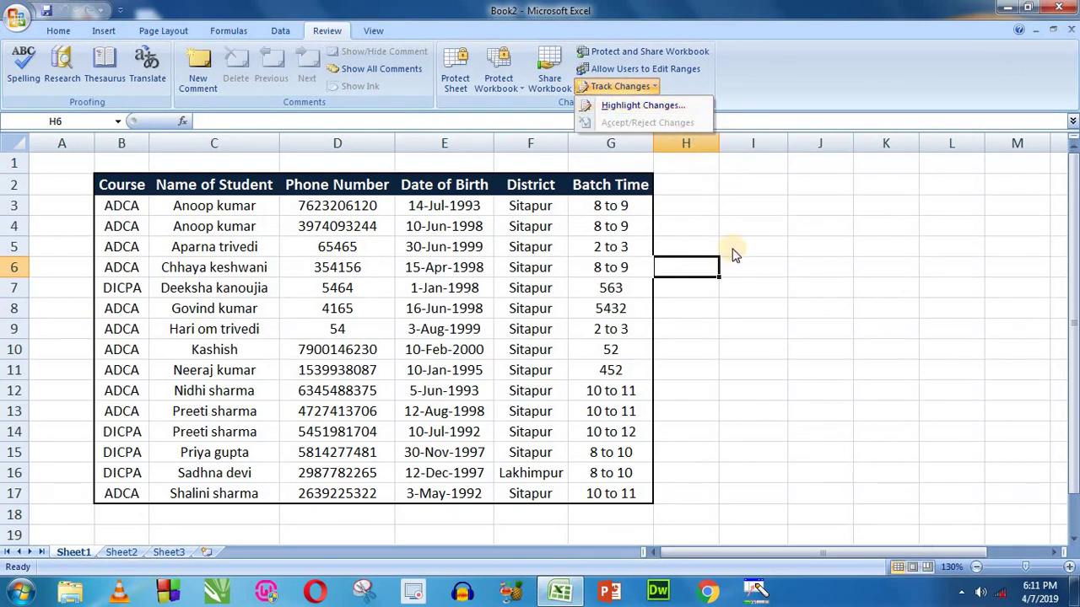
# - Select D6:E12 and empty cell I5, then show the View tab options
pyautogui.click(317, 268)
pyautogui.moveTo(330, 263); pyautogui.dragTo(444, 390)
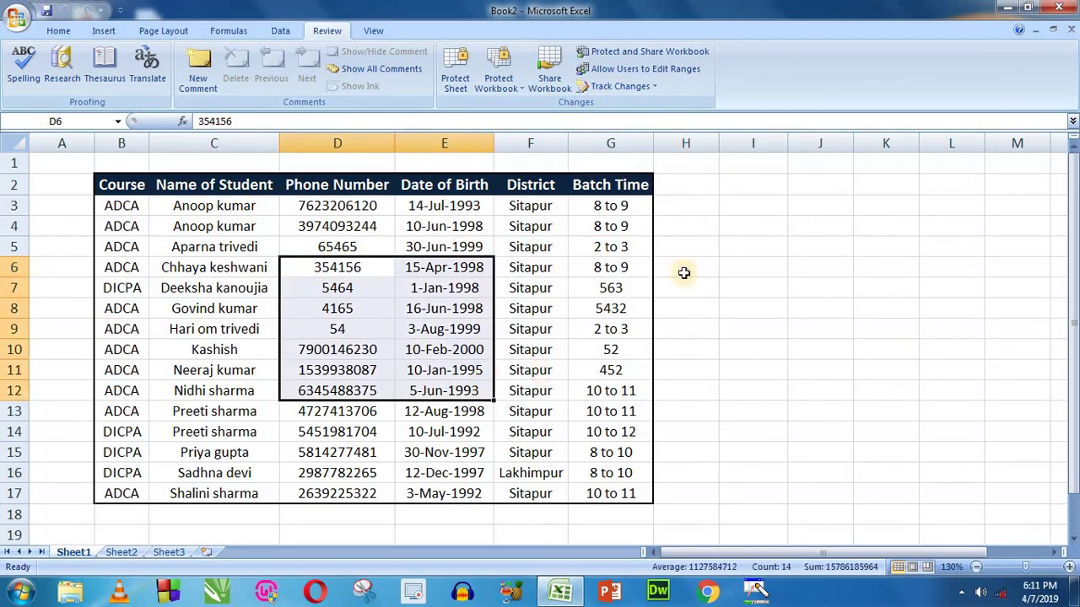
pyautogui.click(752, 246)
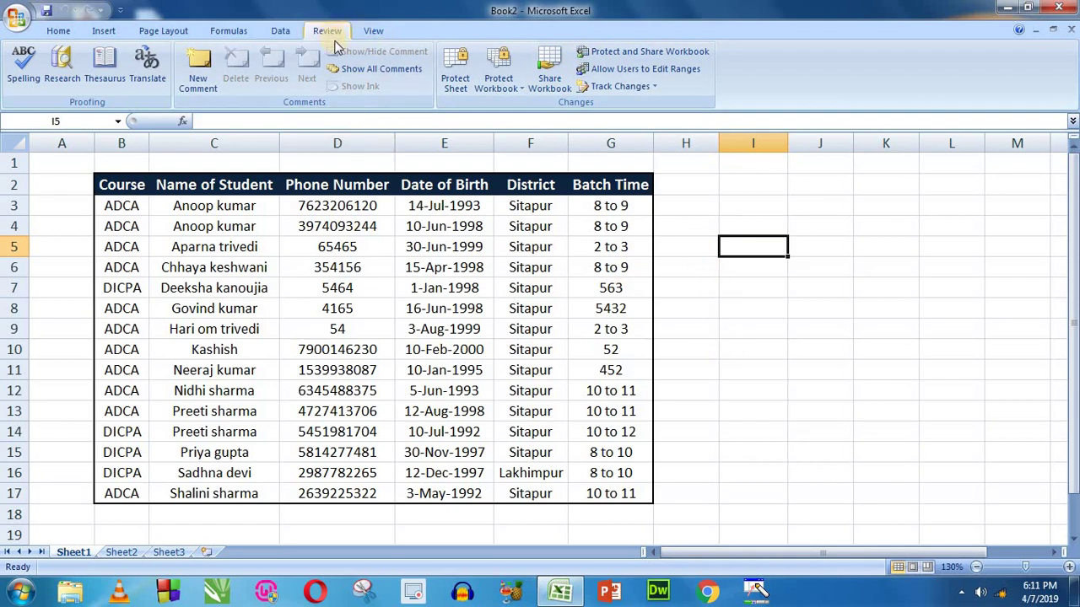
pyautogui.click(373, 30)
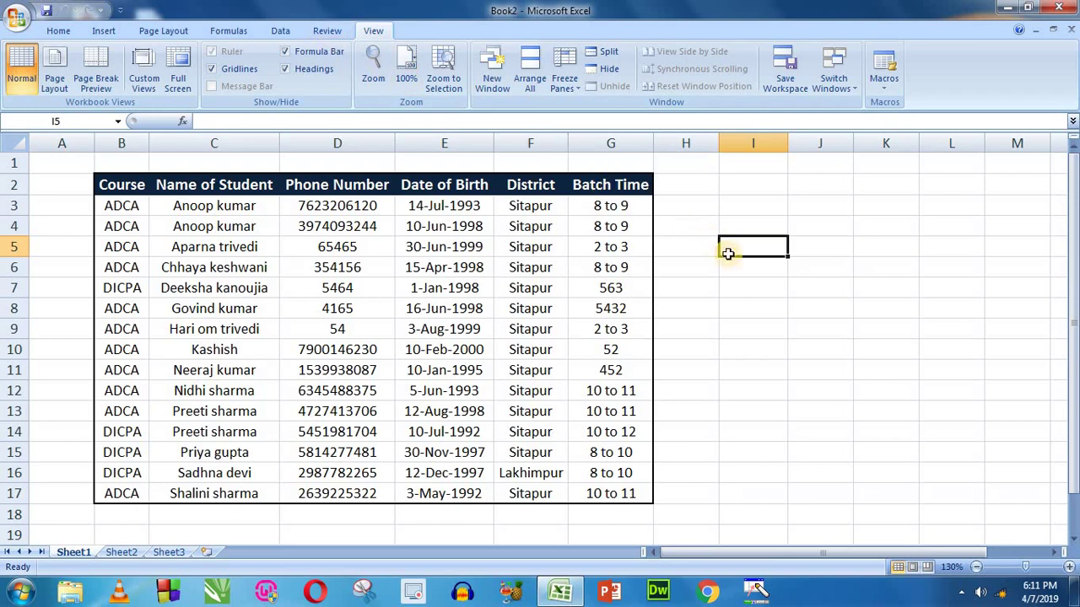
pyautogui.click(804, 266)
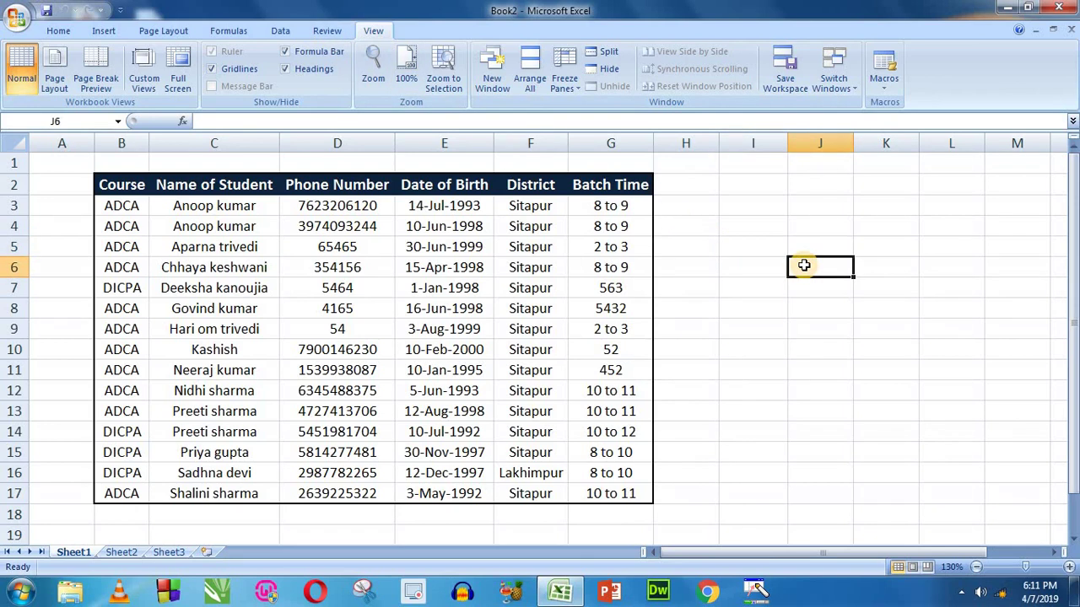